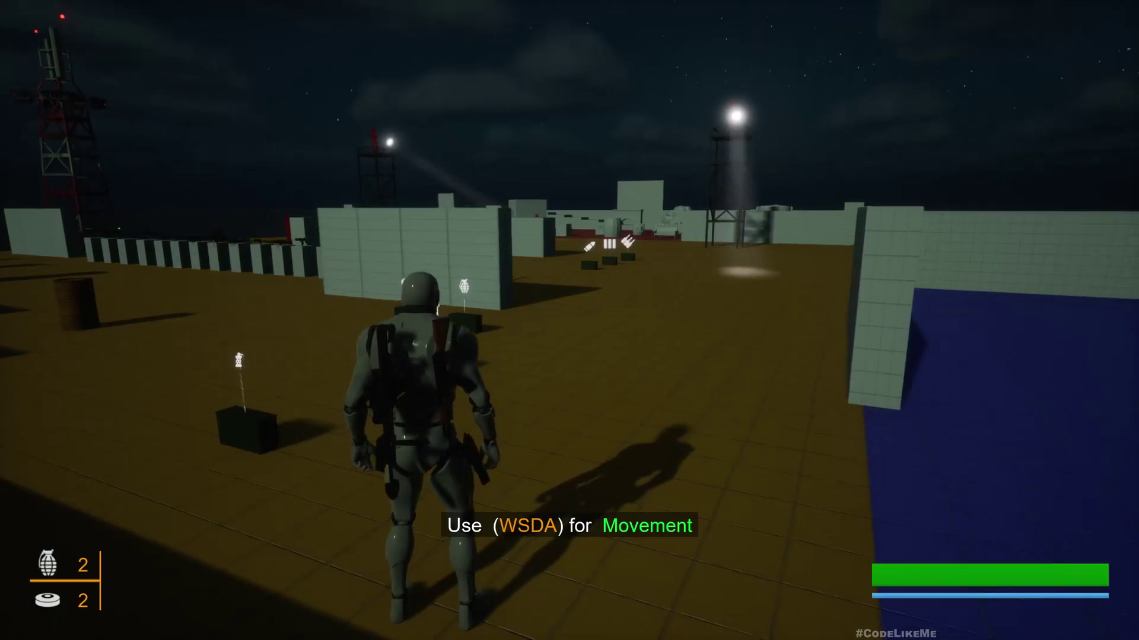
{"action": "key", "text": "a"}
{"action": "key", "text": "c"}
{"action": "key", "text": "w"}
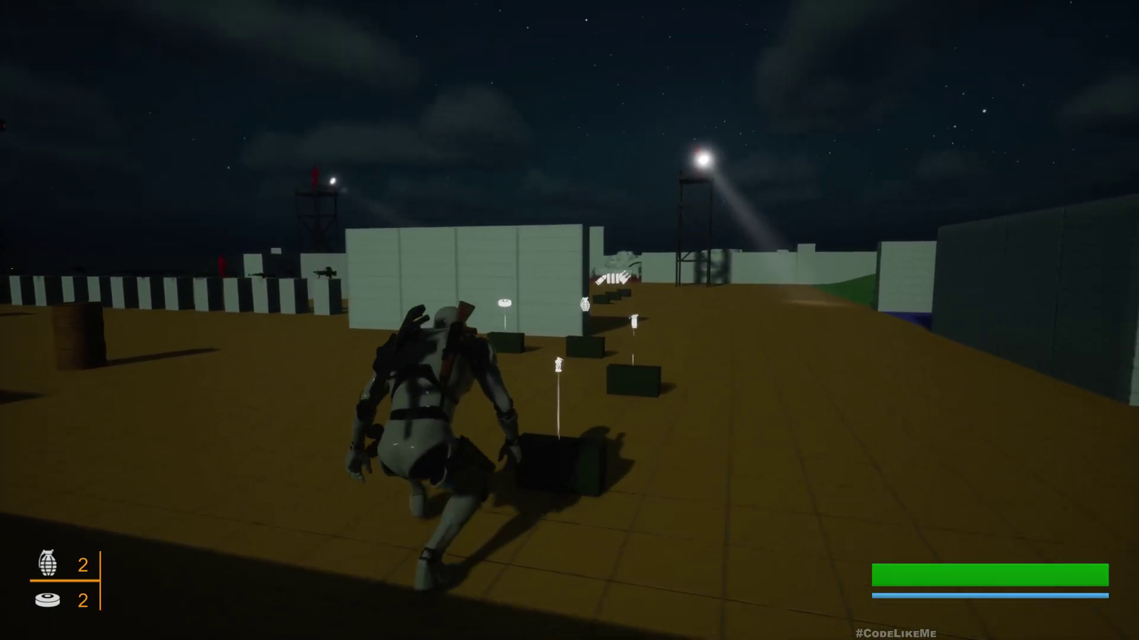
{"action": "key", "text": "w"}
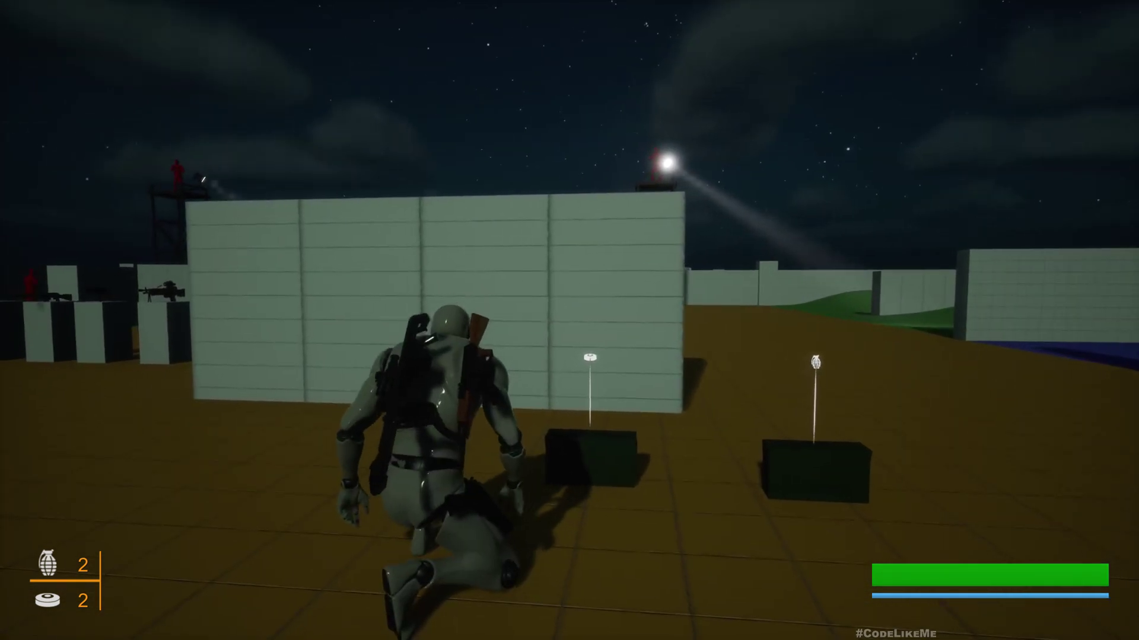
{"action": "key", "text": "w"}
{"action": "key", "text": "a"}
{"action": "key", "text": "w"}
{"action": "key", "text": "d"}
{"action": "key", "text": "d"}
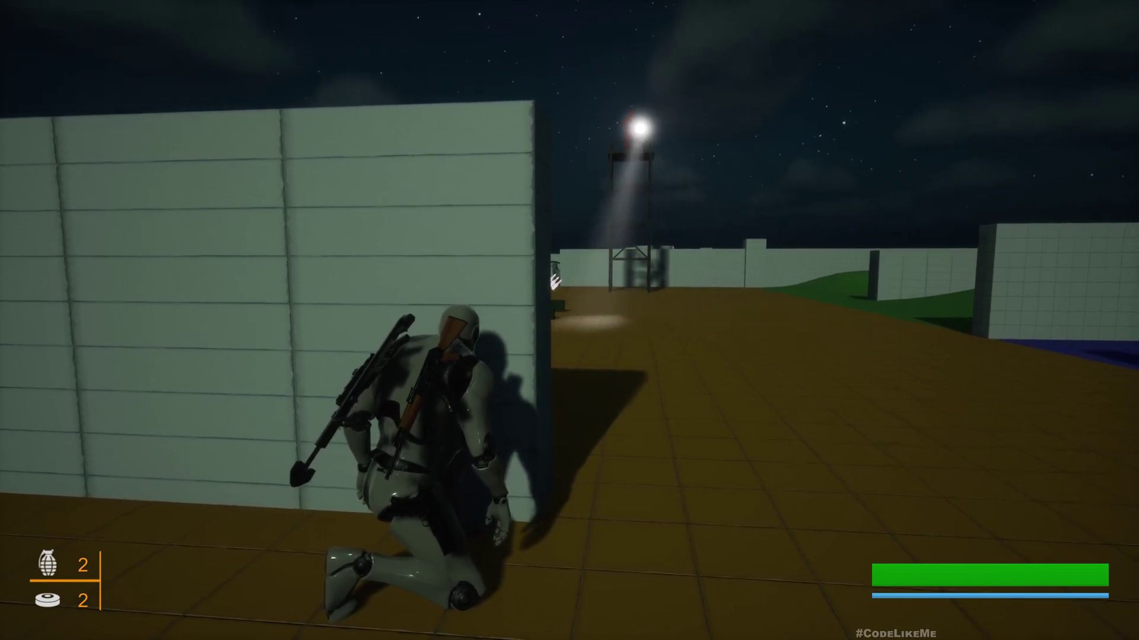
{"action": "key", "text": "a"}
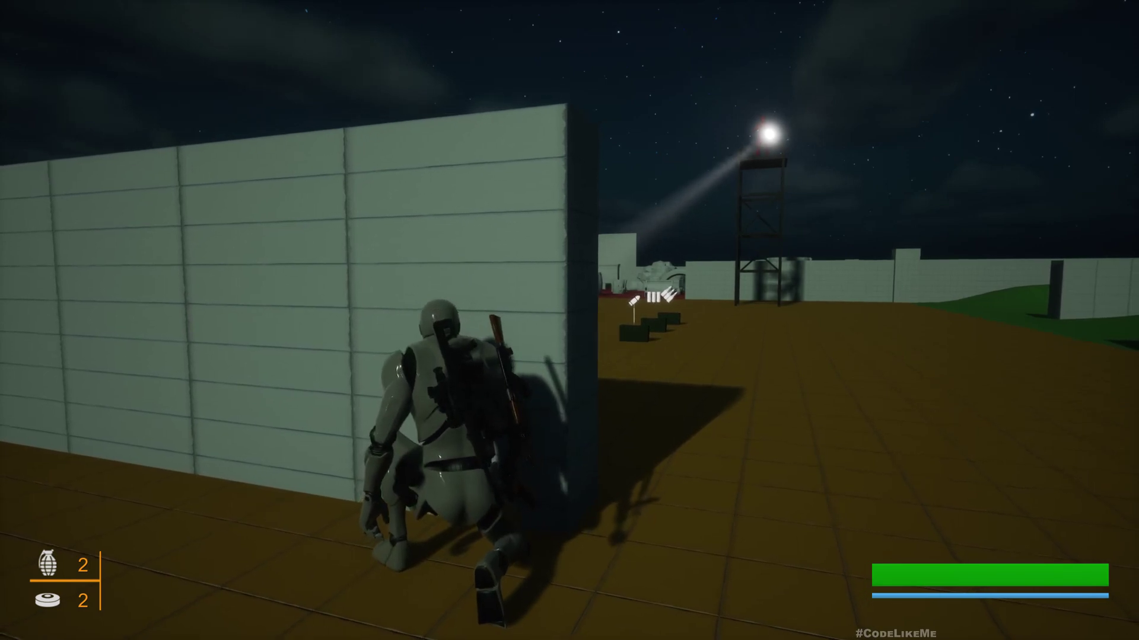
{"action": "key", "text": "s"}
{"action": "key", "text": "w"}
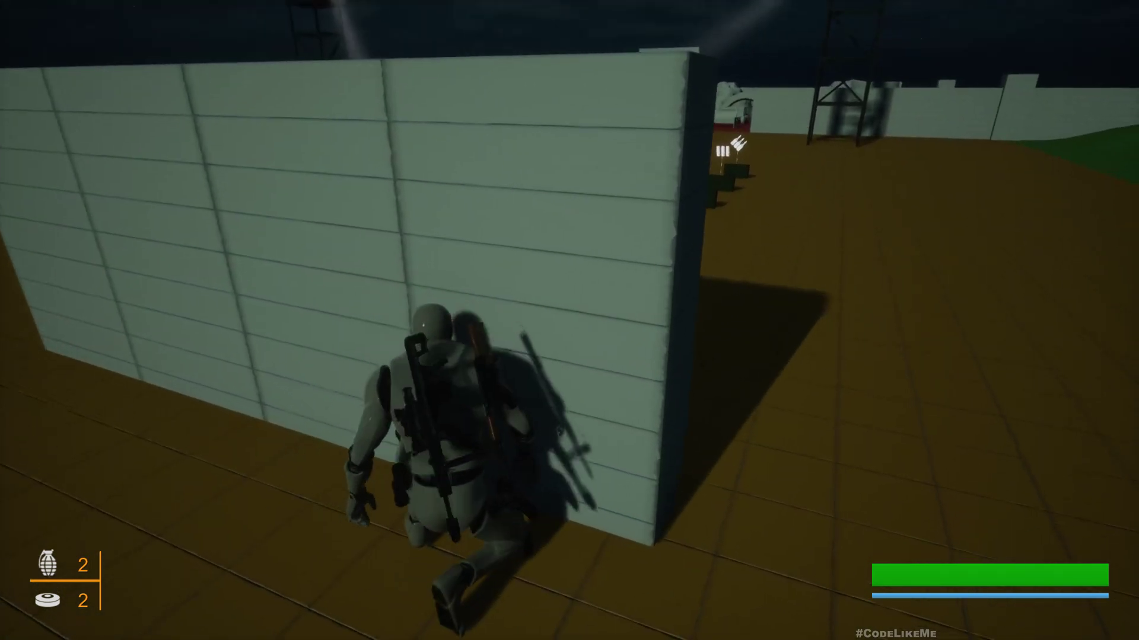
{"action": "key", "text": "s"}
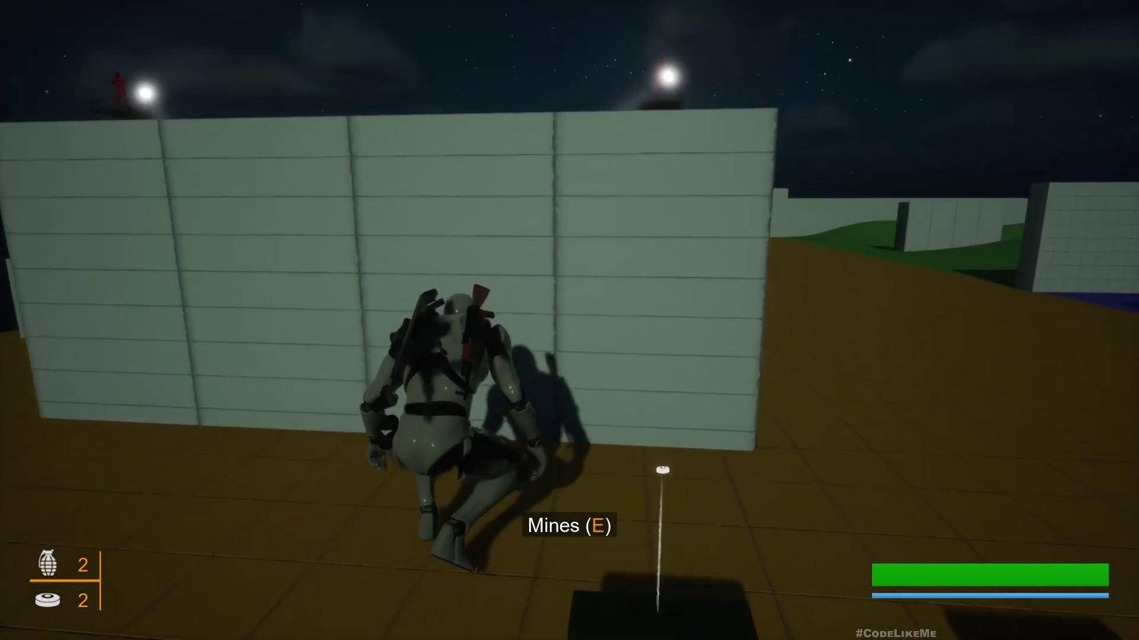
{"action": "key", "text": "w"}
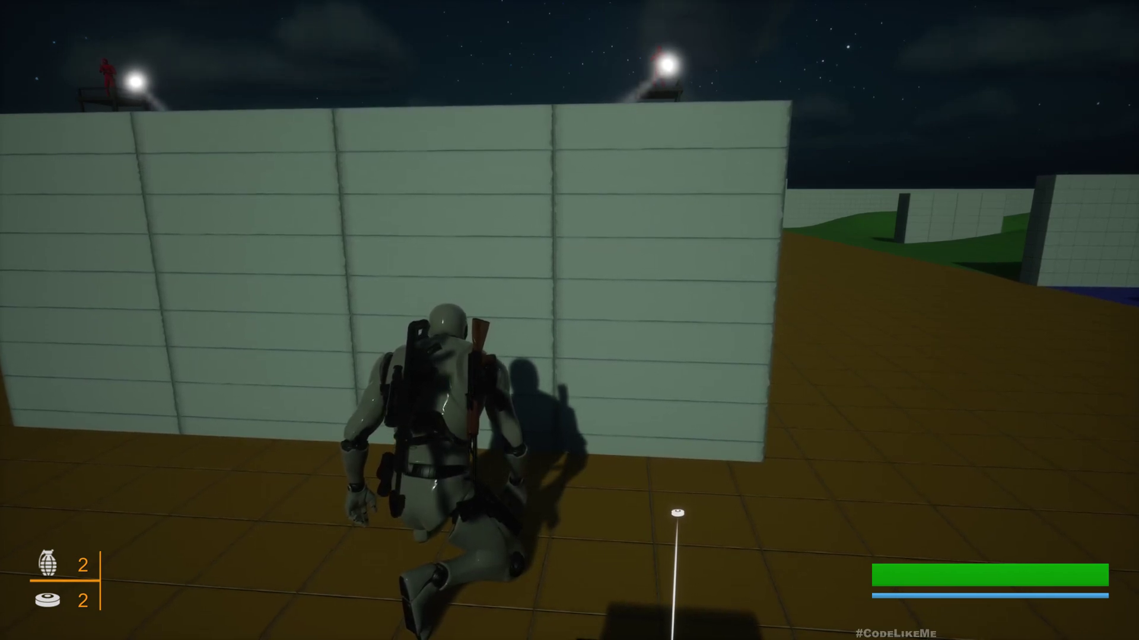
{"action": "key", "text": "w"}
{"action": "key", "text": "d"}
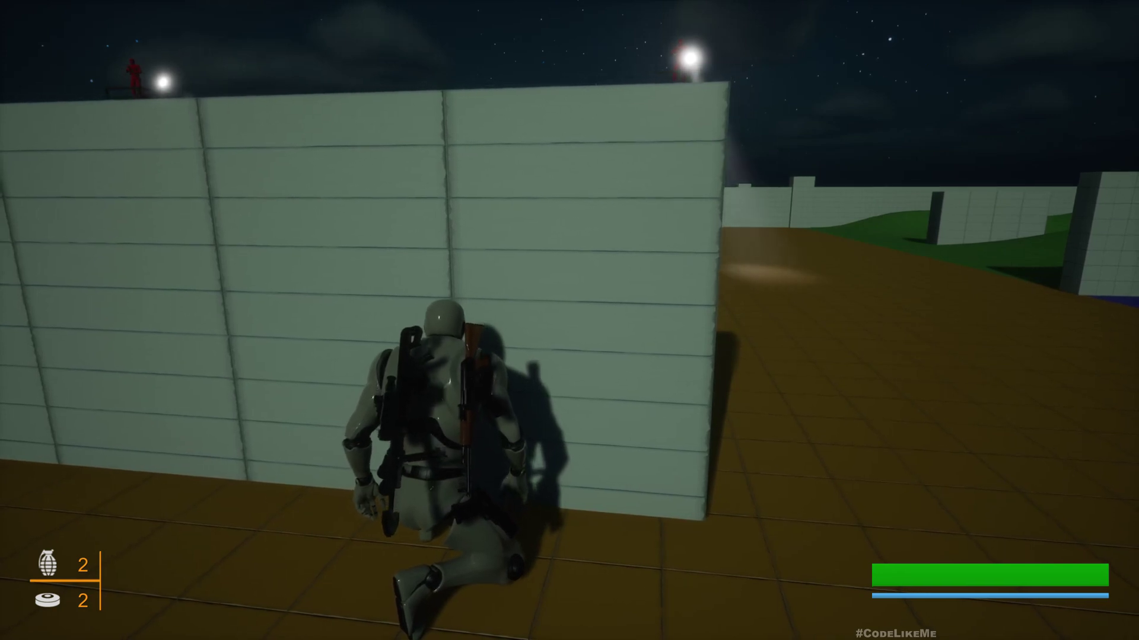
{"action": "key", "text": "d"}
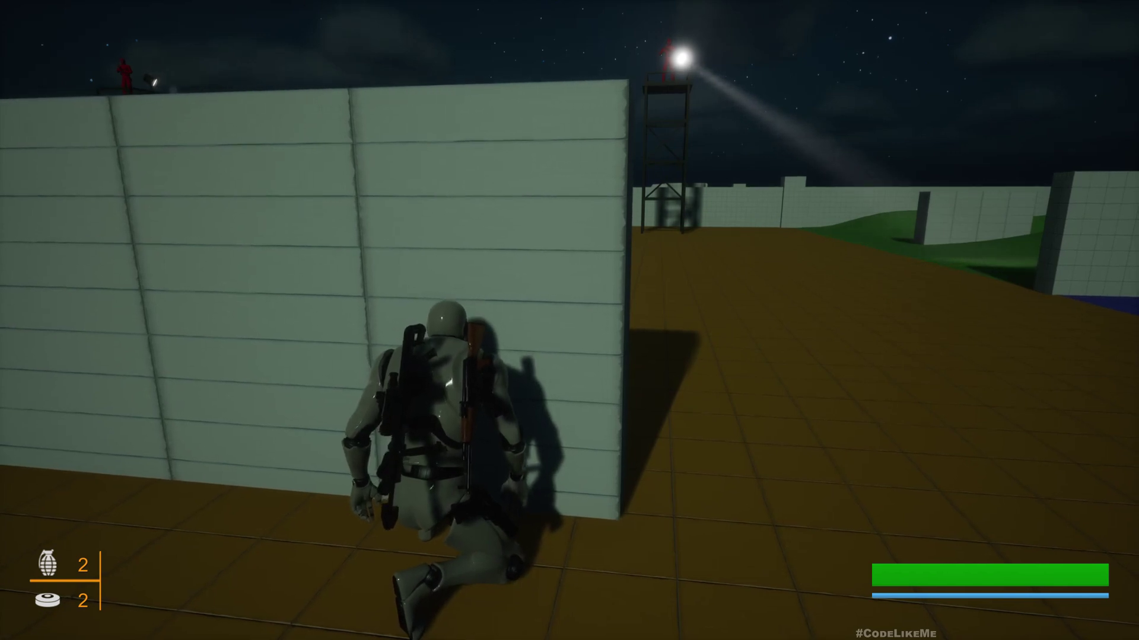
{"action": "mouse_move", "coordinate": [570, 320]}
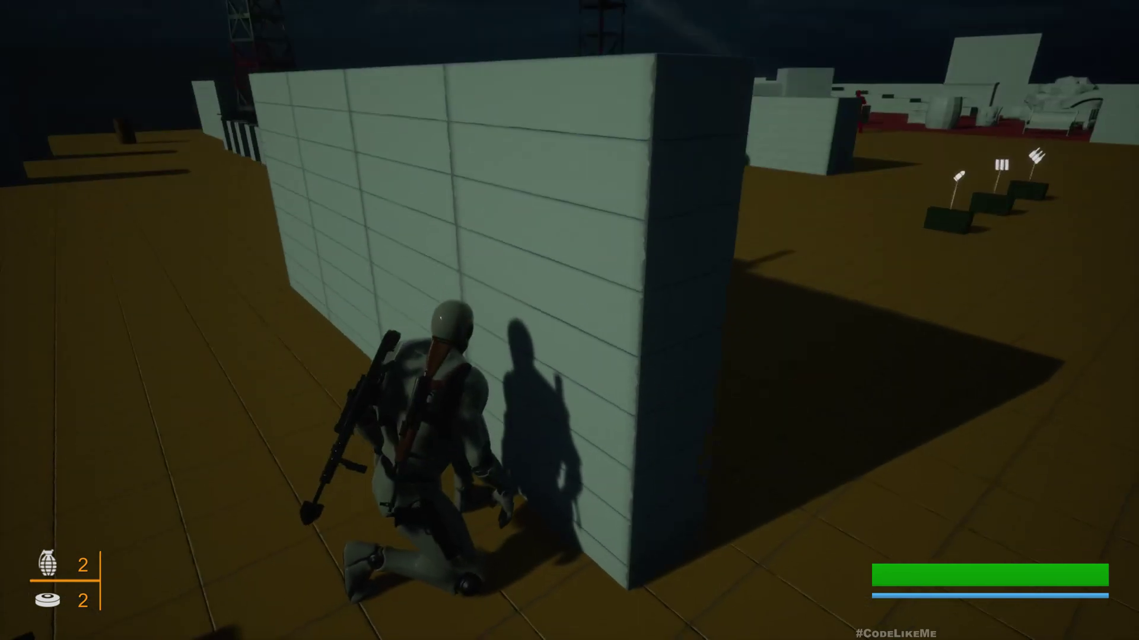
{"action": "key", "text": "a"}
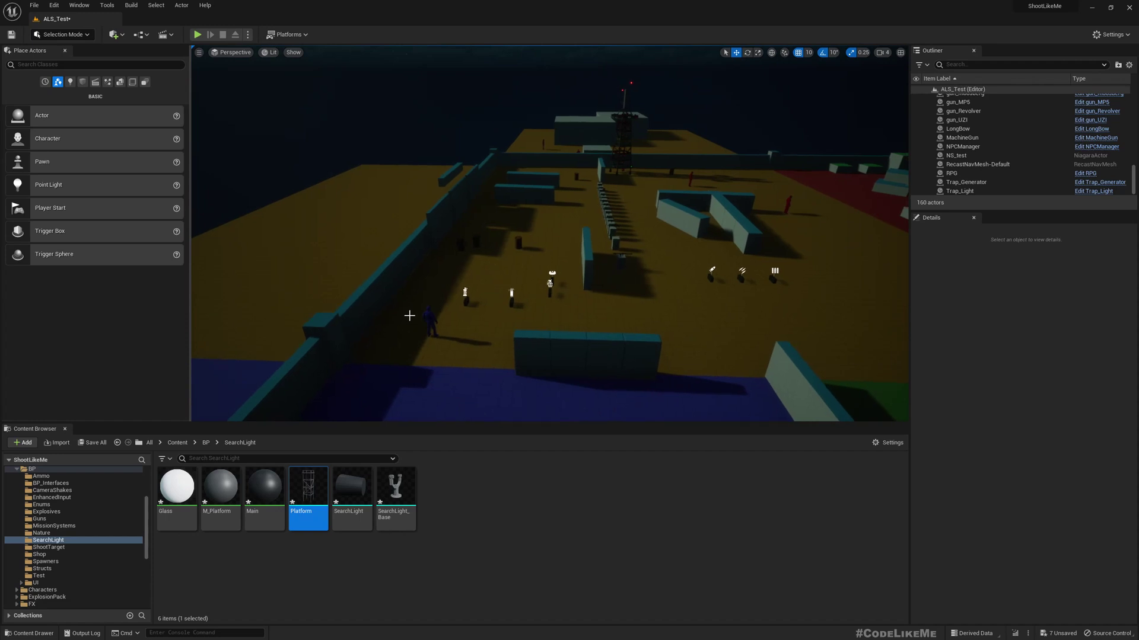
- Open the SearchLight mesh from the SearchLight folder, dock its editor beside the level, and inspect its shape
{"action": "double_click", "coordinate": [354, 495]}
{"action": "left_click_drag", "start_coordinate": [348, 417], "coordinate": [486, 417], "text": "alt"}
{"action": "left_click_drag", "start_coordinate": [180, 275], "coordinate": [312, 13]}
{"action": "right_click_drag", "start_coordinate": [352, 105], "coordinate": [351, 104]}
{"action": "left_click", "coordinate": [57, 18]}
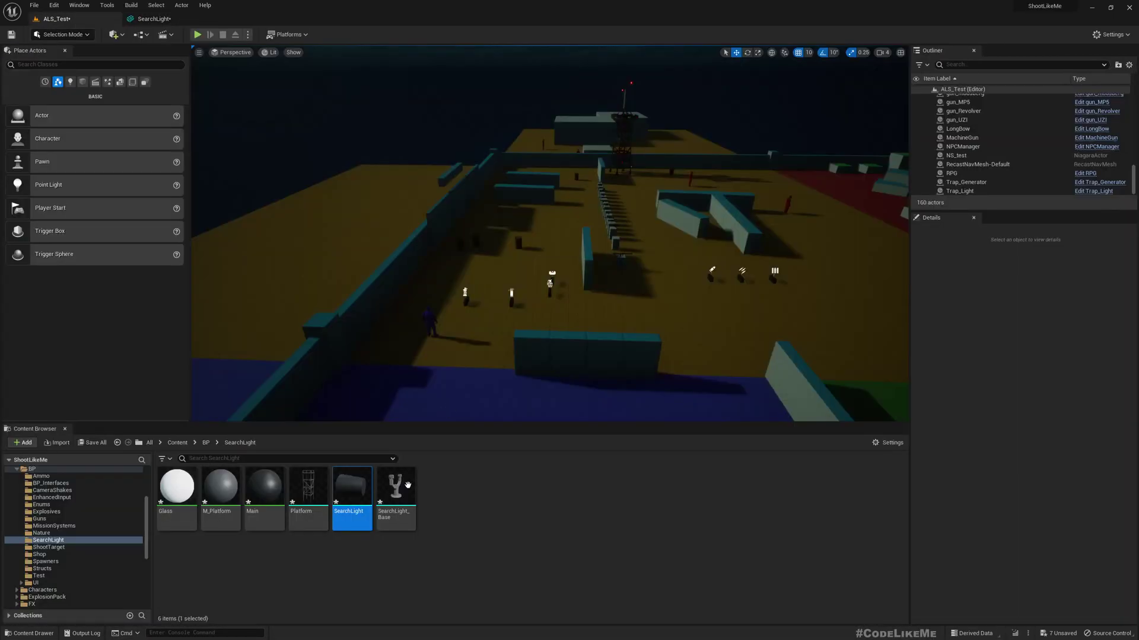
- Open the SearchLight_Base mesh and examine the light's forked stand before returning to the level
{"action": "double_click", "coordinate": [394, 499]}
{"action": "left_click_drag", "start_coordinate": [447, 389], "coordinate": [446, 387]}
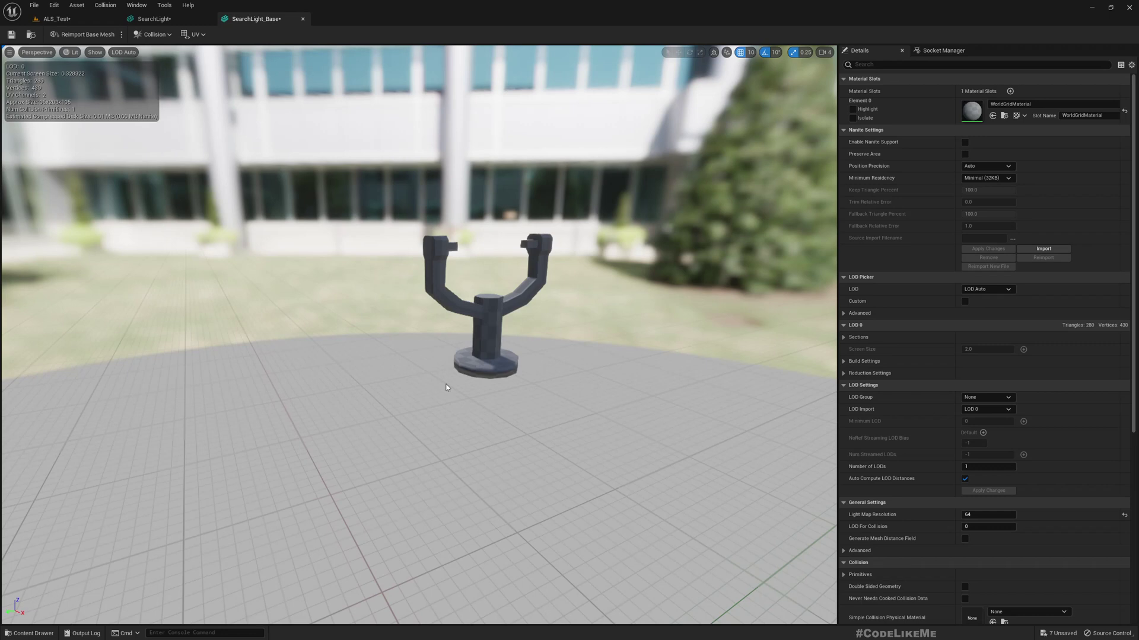
{"action": "left_click_drag", "start_coordinate": [463, 341], "coordinate": [557, 346]}
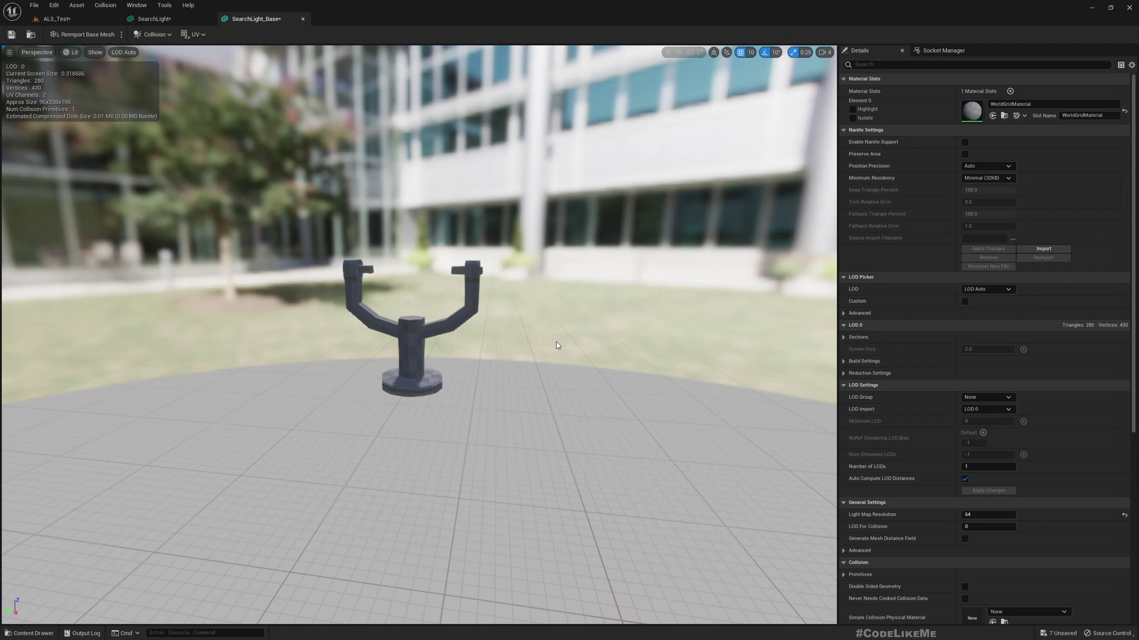
{"action": "left_click", "coordinate": [87, 19]}
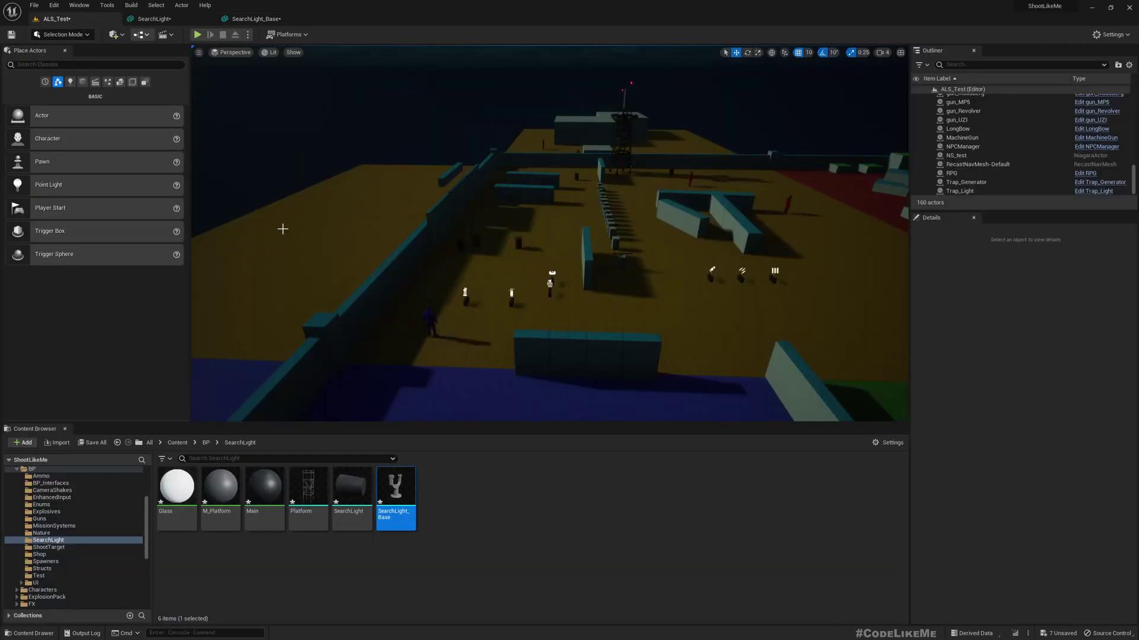
- Open the Platform mesh and examine the watchtower and its railed top before returning to the level
{"action": "double_click", "coordinate": [308, 486]}
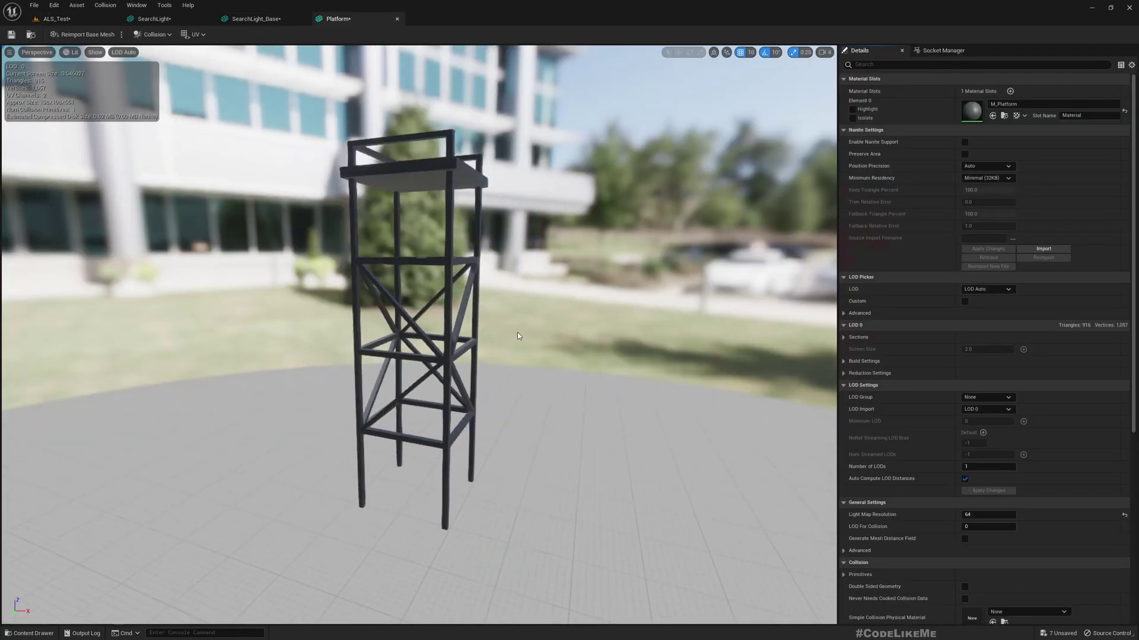
{"action": "left_click_drag", "start_coordinate": [473, 255], "coordinate": [444, 289]}
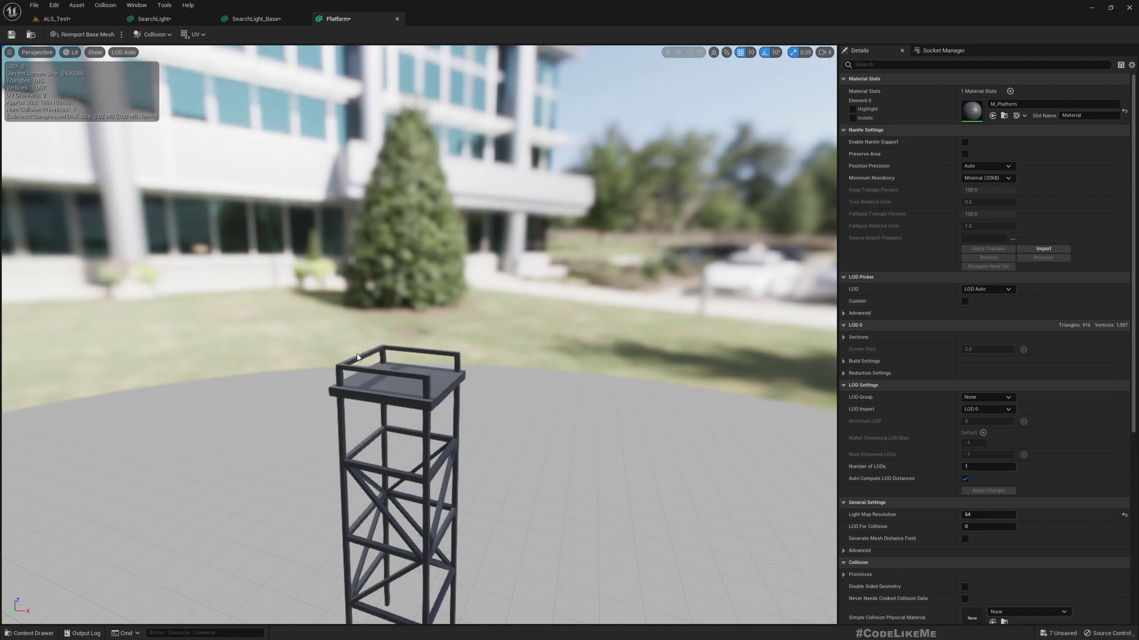
{"action": "left_click", "coordinate": [70, 20]}
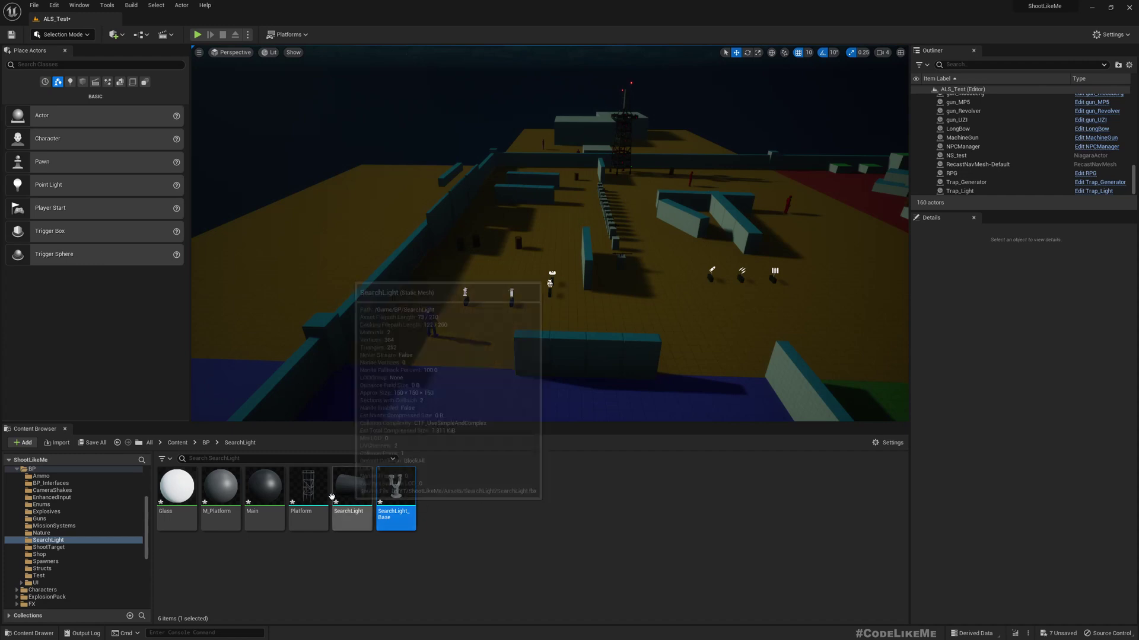
- Place the Platform mesh on the level's orange floor and view the tower from above
{"action": "mouse_move", "coordinate": [364, 386]}
{"action": "right_mouse_down"}
{"action": "mouse_move", "coordinate": [534, 356]}
{"action": "mouse_move", "coordinate": [522, 373]}
{"action": "mouse_move", "coordinate": [363, 386]}
{"action": "right_mouse_up"}
{"action": "left_click_drag", "start_coordinate": [304, 505], "coordinate": [732, 264]}
{"action": "right_click_drag", "start_coordinate": [668, 266], "coordinate": [700, 231]}
{"action": "key", "text": "w"}
{"action": "key", "text": "s"}
{"action": "key", "text": "e"}
{"action": "left_click", "coordinate": [468, 353]}
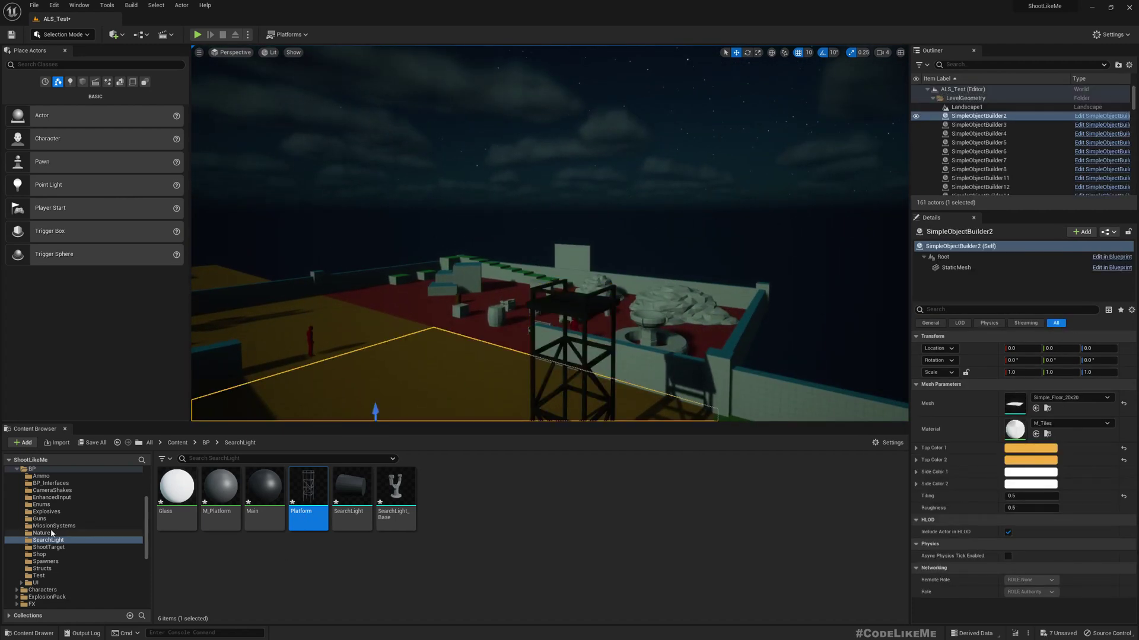
- Create an Actor Blueprint class named BP_SearchLight in the SearchLight folder and dock its open editor beside the level
{"action": "scroll", "coordinate": [94, 538], "scroll_direction": "up", "scroll_amount": 5}
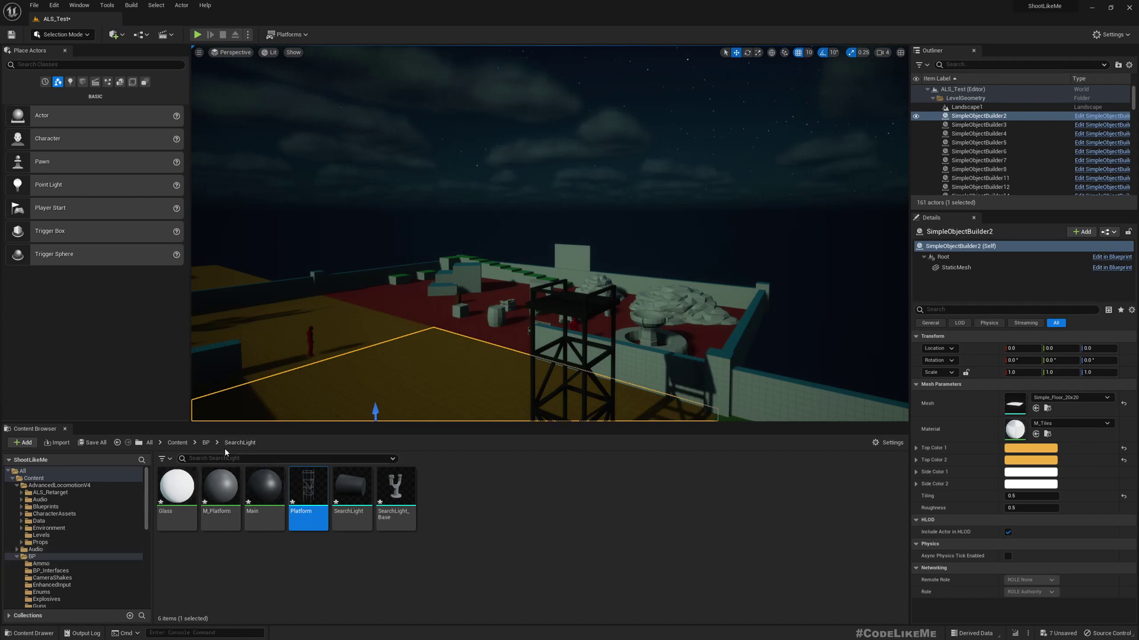
{"action": "right_click", "coordinate": [467, 509]}
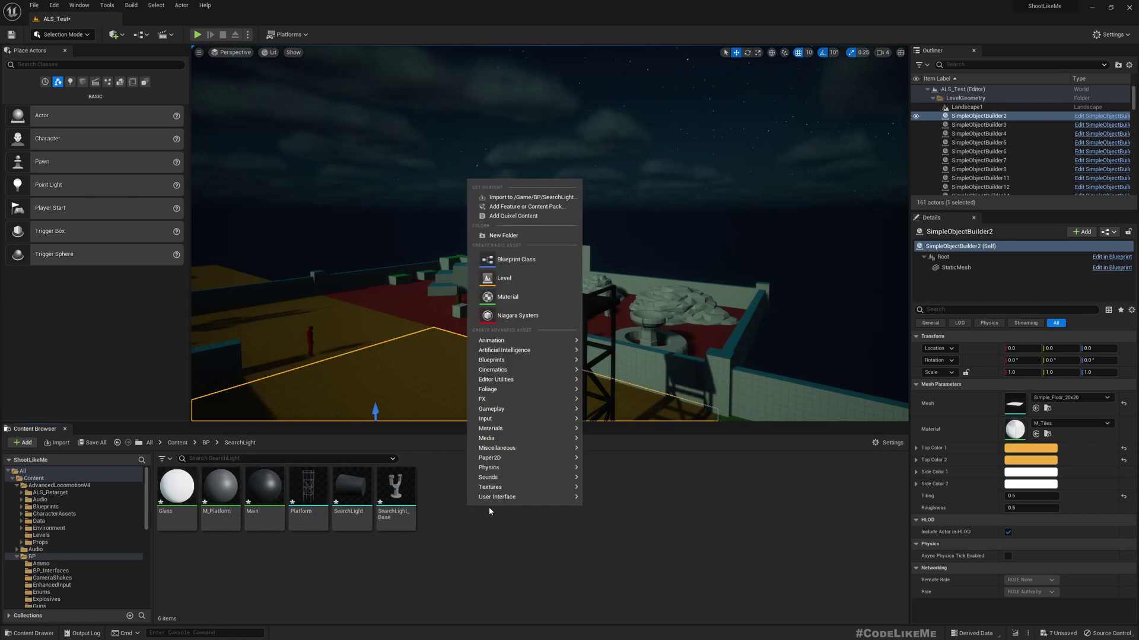
{"action": "mouse_move", "coordinate": [501, 361]}
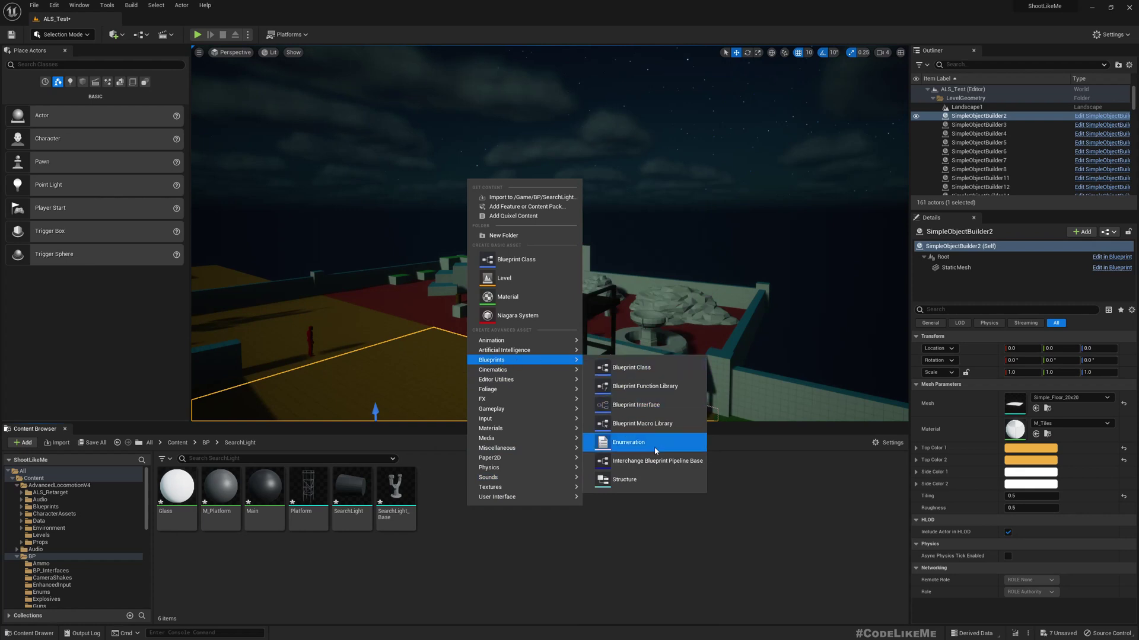
{"action": "left_click", "coordinate": [632, 369]}
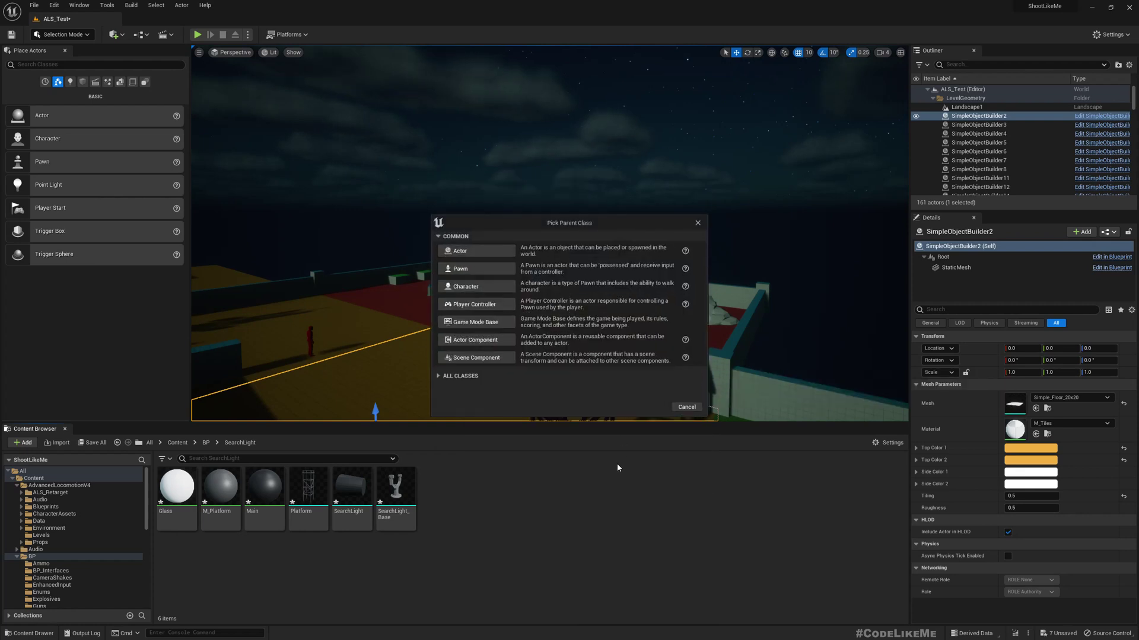
{"action": "left_click", "coordinate": [466, 251]}
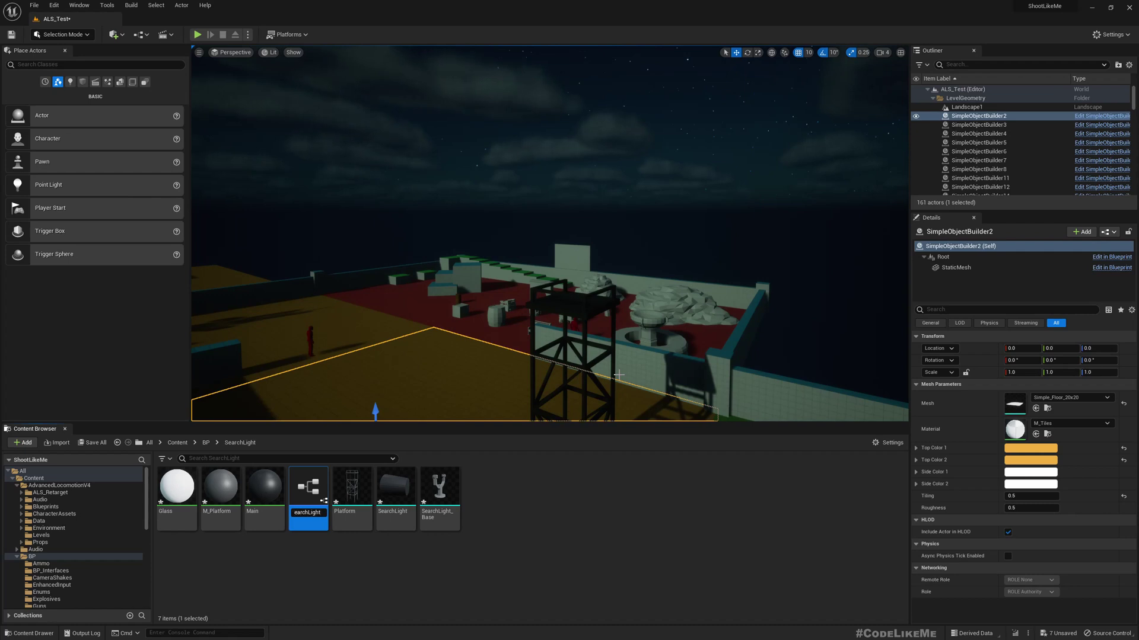
{"action": "type", "text": "BP_SearchLight"}
{"action": "key", "text": "Return"}
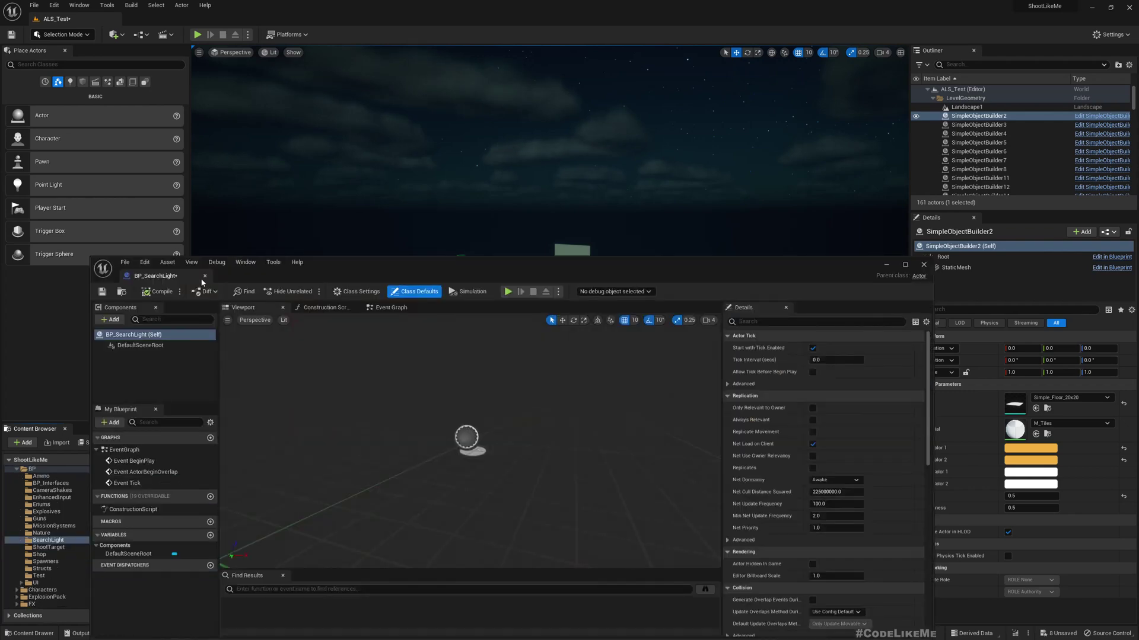
{"action": "left_click_drag", "start_coordinate": [198, 279], "coordinate": [277, 20]}
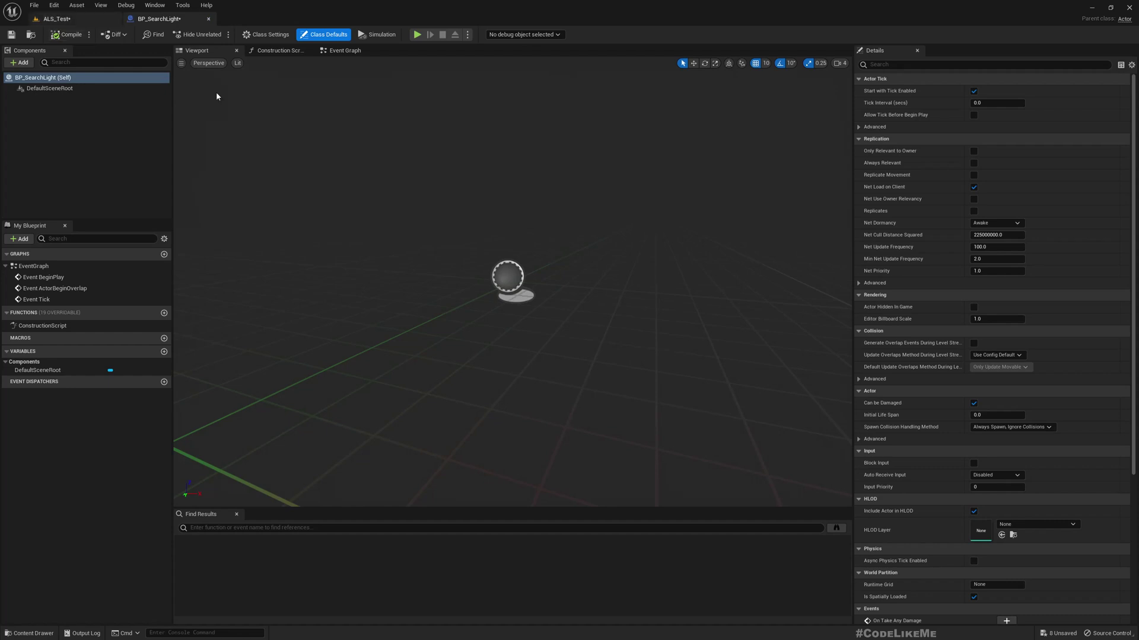
- Place the SearchLight mesh in the level beside the blue character and set its locked uniform scale to 0.5
{"action": "left_click", "coordinate": [80, 19]}
{"action": "mouse_move", "coordinate": [492, 264]}
{"action": "right_mouse_down"}
{"action": "mouse_move", "coordinate": [356, 285]}
{"action": "mouse_move", "coordinate": [315, 261]}
{"action": "mouse_move", "coordinate": [491, 274]}
{"action": "right_mouse_up"}
{"action": "left_click_drag", "start_coordinate": [395, 489], "coordinate": [475, 325]}
{"action": "right_click_drag", "start_coordinate": [475, 325], "coordinate": [475, 325]}
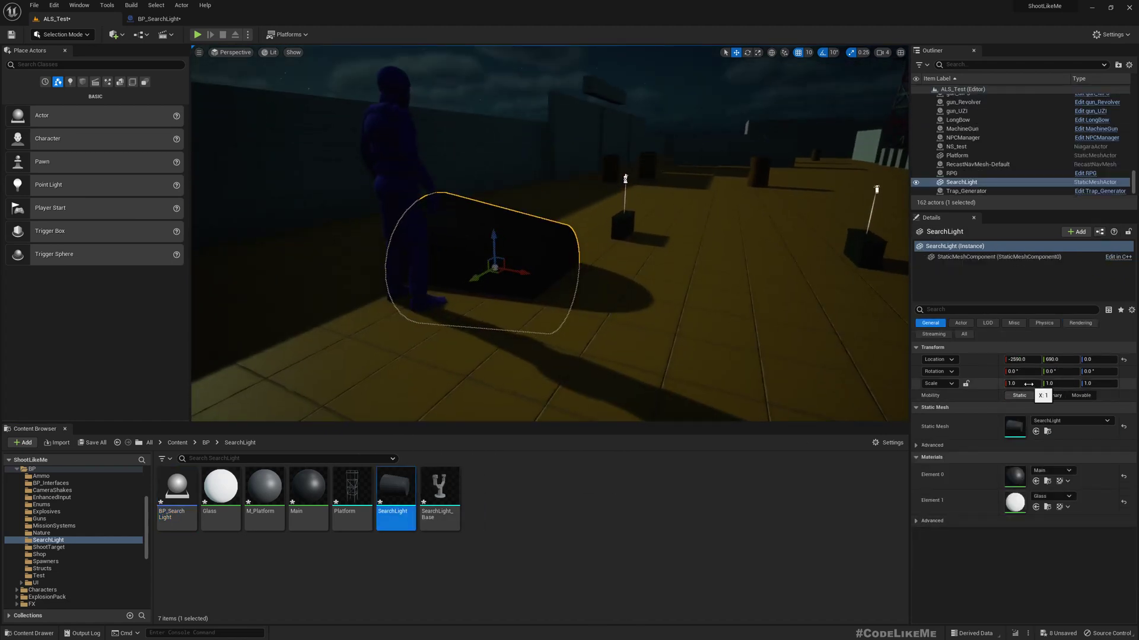
{"action": "left_click", "coordinate": [965, 383]}
{"action": "left_click", "coordinate": [1020, 384]}
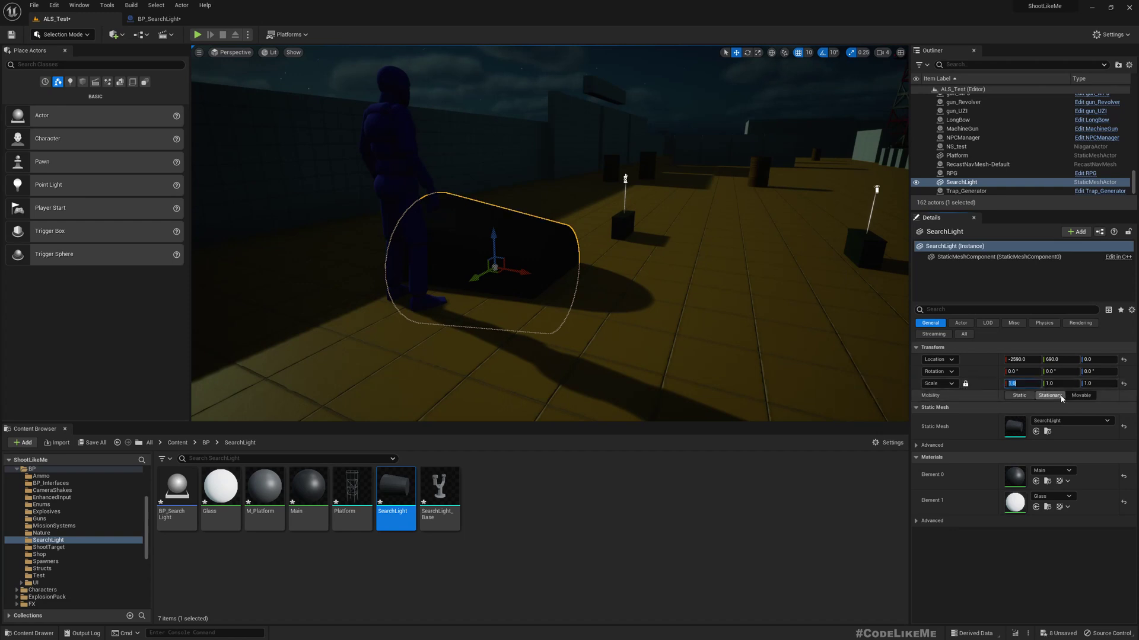
{"action": "type", "text": ".5"}
{"action": "key", "text": "Return"}
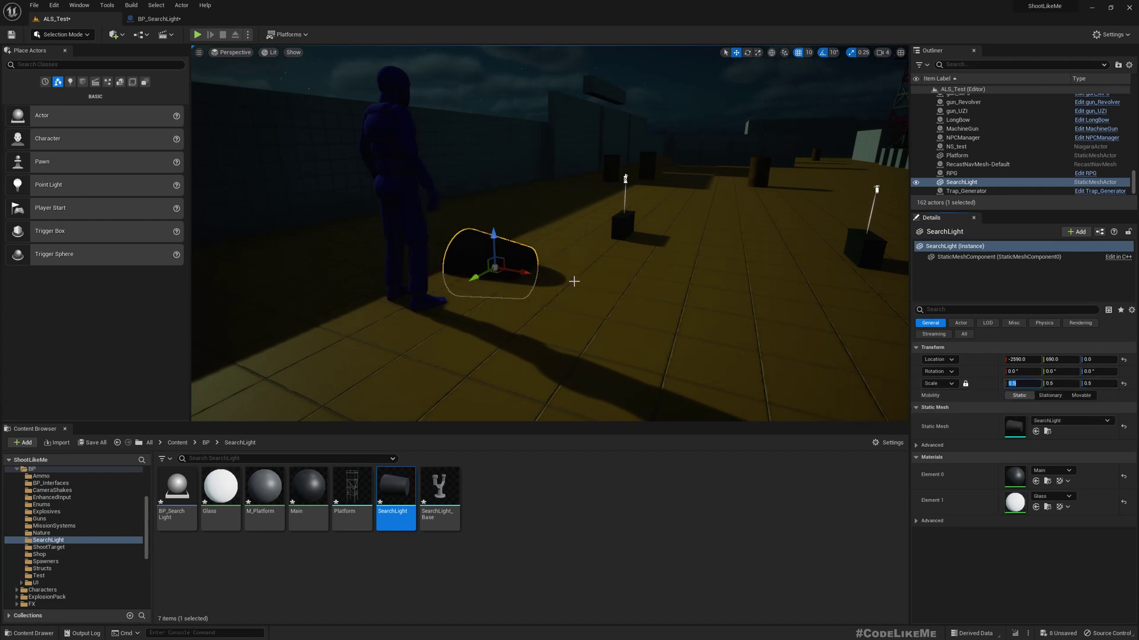
- Raise the SearchLight mesh to a Z location of 60 and compare it with the character at uniform scale 0.3
{"action": "left_click_drag", "start_coordinate": [498, 236], "coordinate": [497, 182]}
{"action": "right_click_drag", "start_coordinate": [497, 182], "coordinate": [309, 195]}
{"action": "right_click_drag", "start_coordinate": [669, 272], "coordinate": [504, 272]}
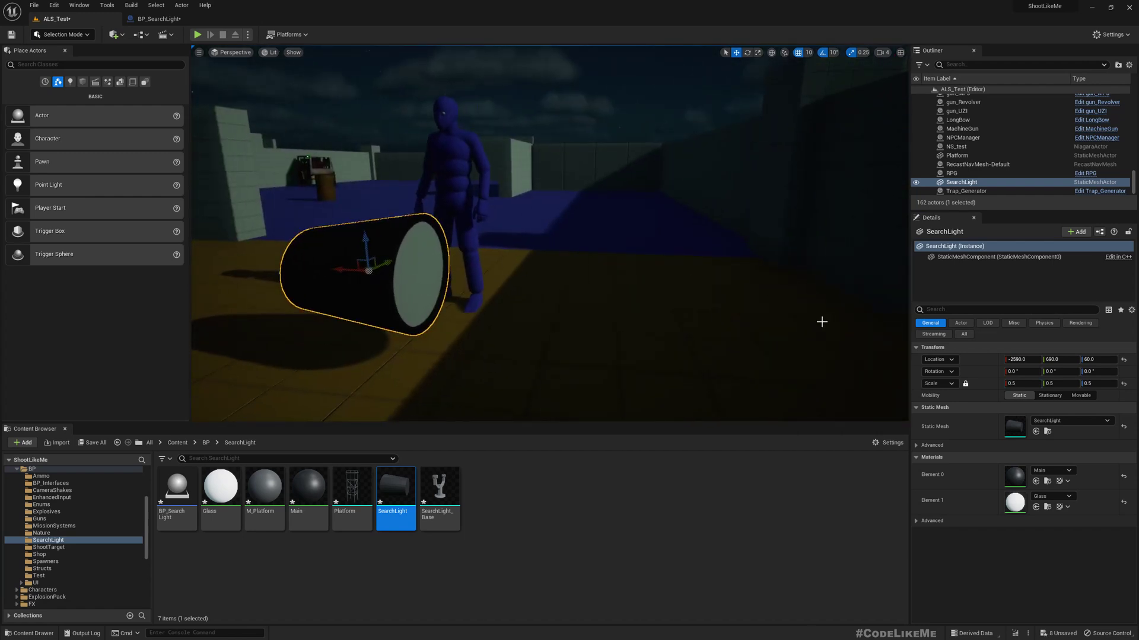
{"action": "right_click_drag", "start_coordinate": [729, 309], "coordinate": [729, 309]}
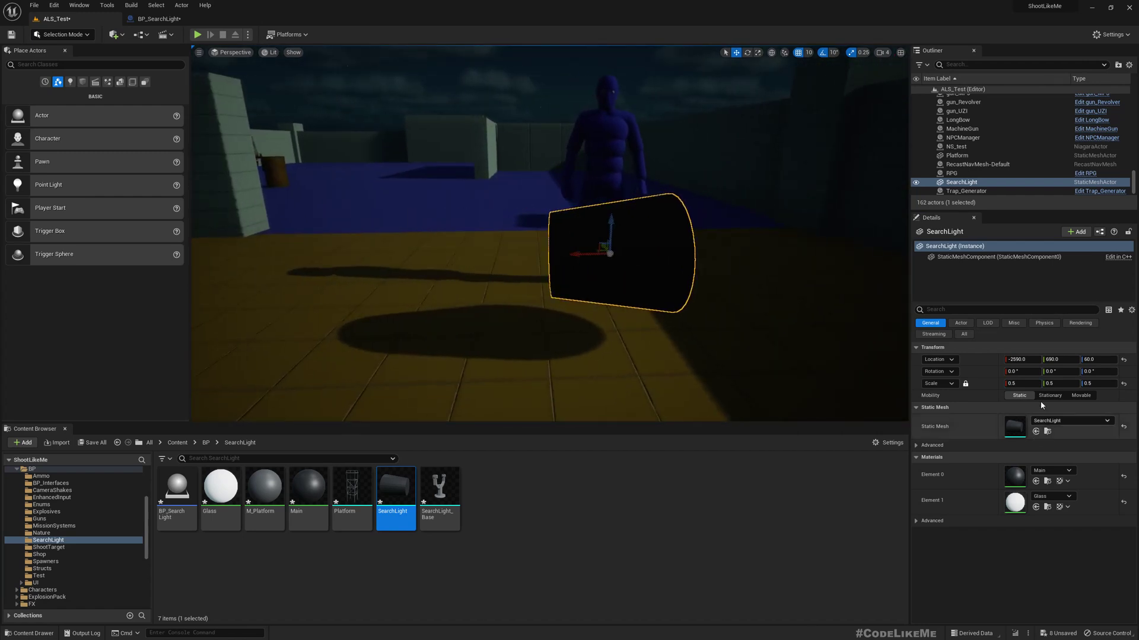
{"action": "type", "text": "0.3"}
{"action": "key", "text": "Return"}
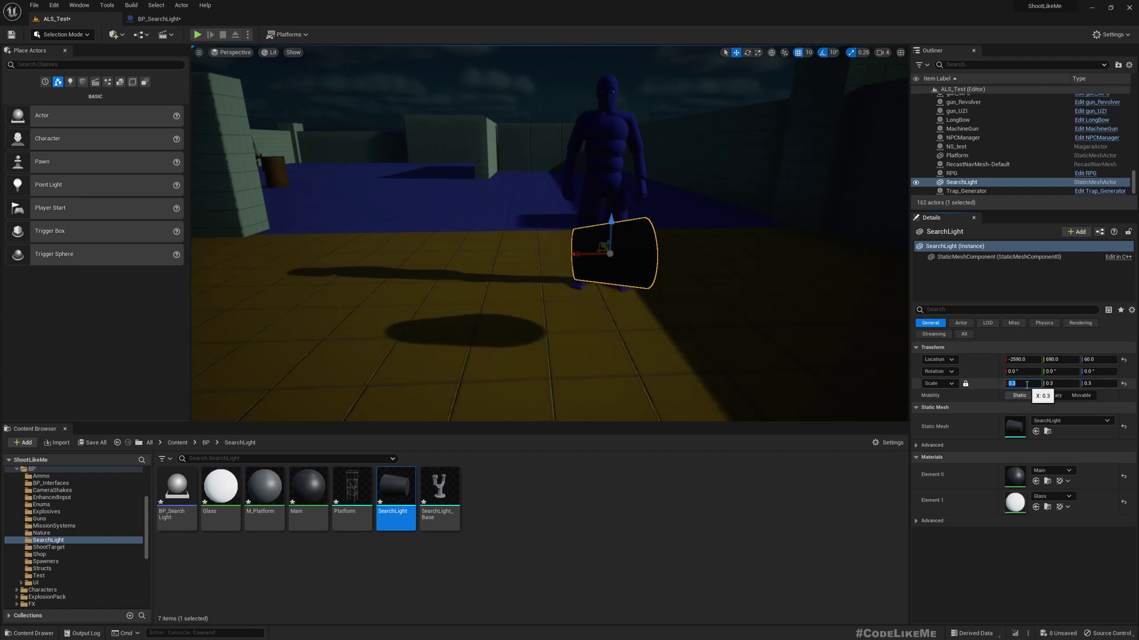
{"action": "right_click_drag", "start_coordinate": [734, 270], "coordinate": [734, 270]}
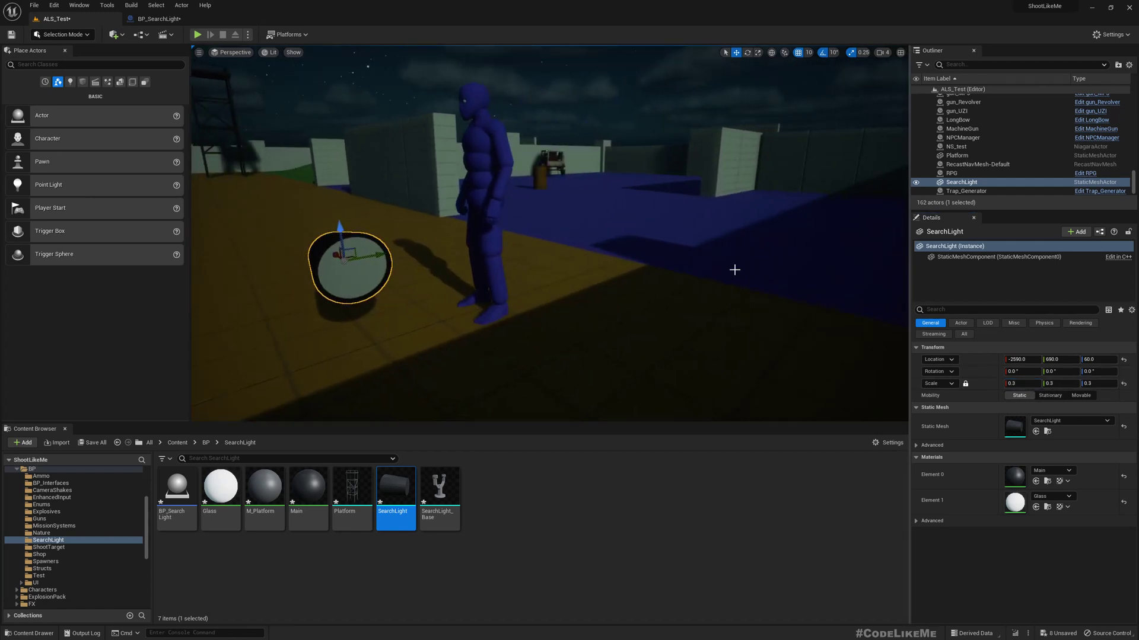
- Delete the test SearchLight mesh from the level and return to the BP_SearchLight Blueprint
{"action": "key", "text": "Delete"}
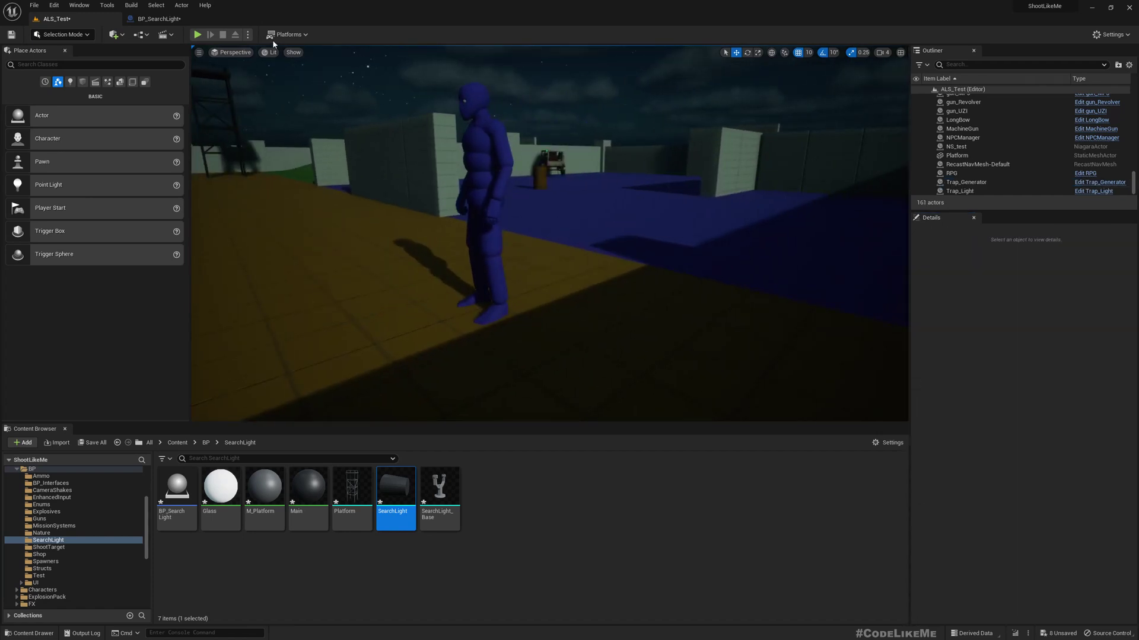
{"action": "left_click", "coordinate": [157, 18]}
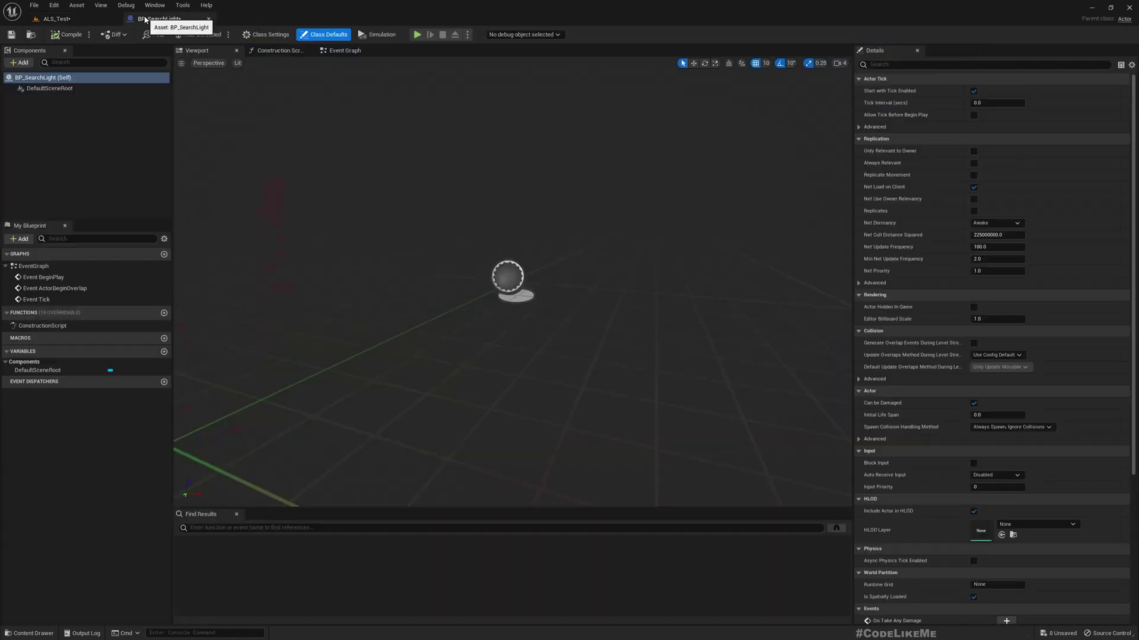
- Add the SearchLight_Base mesh as a component of the Blueprint and set its locked uniform scale to 0.3
{"action": "left_click", "coordinate": [56, 18]}
{"action": "left_click_drag", "start_coordinate": [439, 489], "coordinate": [53, 98]}
{"action": "left_click", "coordinate": [54, 99]}
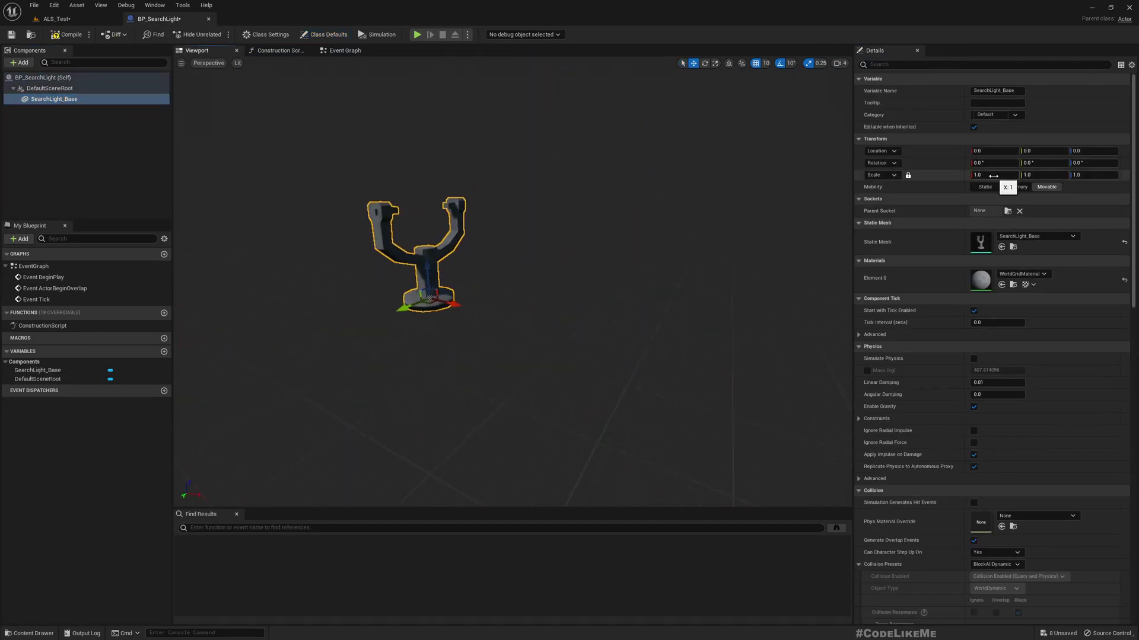
{"action": "type", "text": "0.3"}
{"action": "key", "text": "Return"}
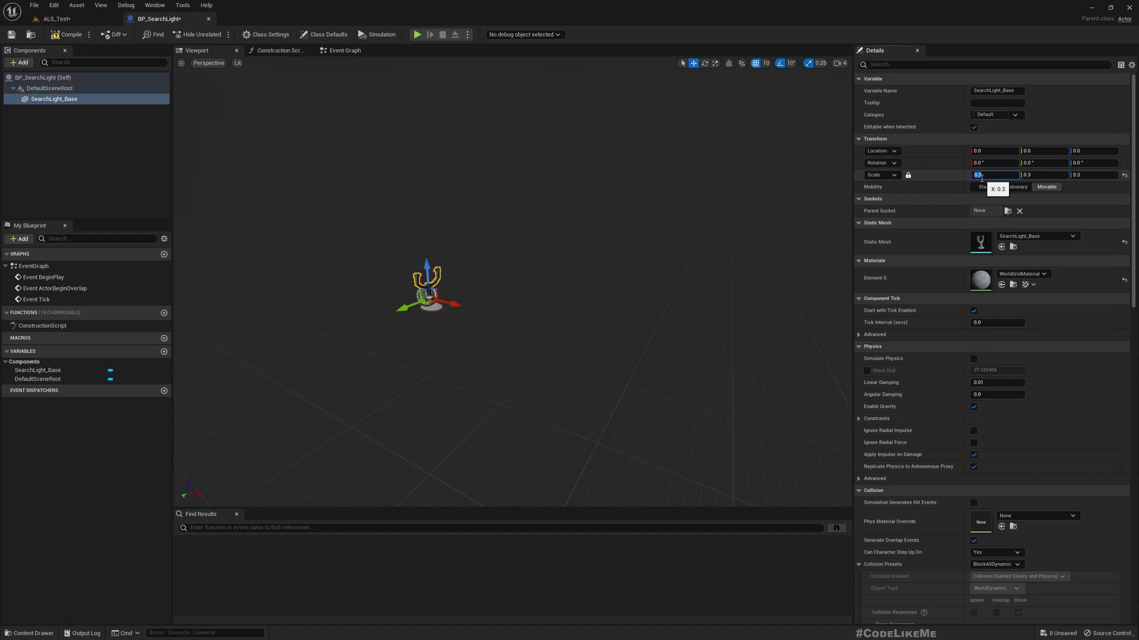
{"action": "key", "text": "w"}
{"action": "right_click_drag", "start_coordinate": [455, 279], "coordinate": [374, 279]}
{"action": "key", "text": "d"}
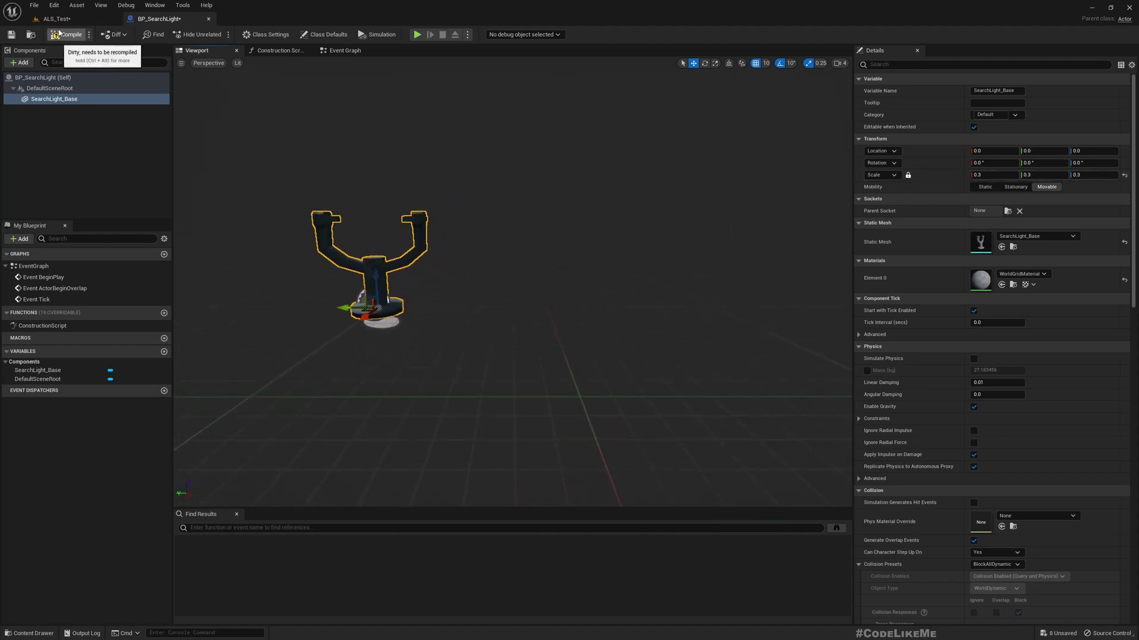
- Add the SearchLight mesh from the SearchLight folder as a child component of SearchLight_Base
{"action": "left_click", "coordinate": [56, 19]}
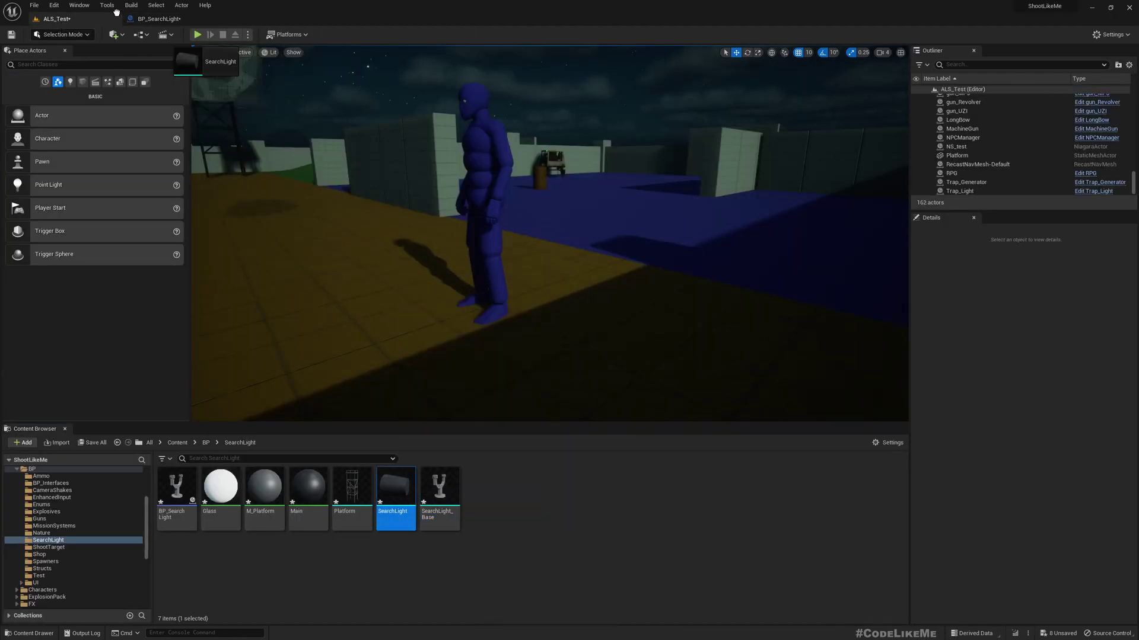
{"action": "left_click", "coordinate": [159, 19]}
{"action": "left_click_drag", "start_coordinate": [160, 20], "coordinate": [45, 99]}
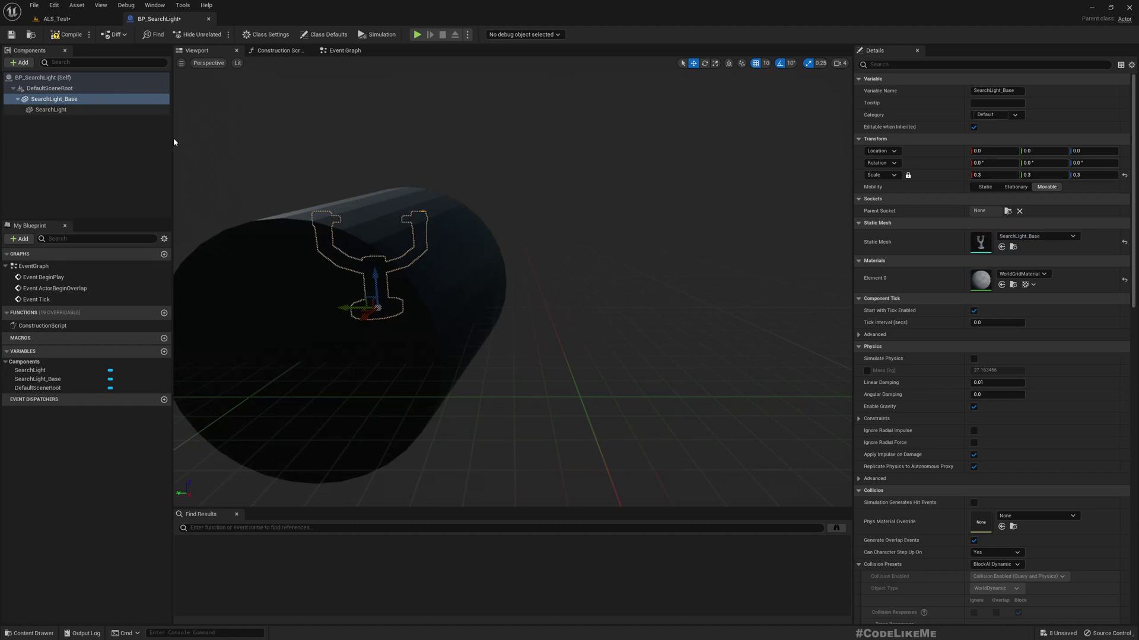
{"action": "right_click_drag", "start_coordinate": [261, 168], "coordinate": [181, 169]}
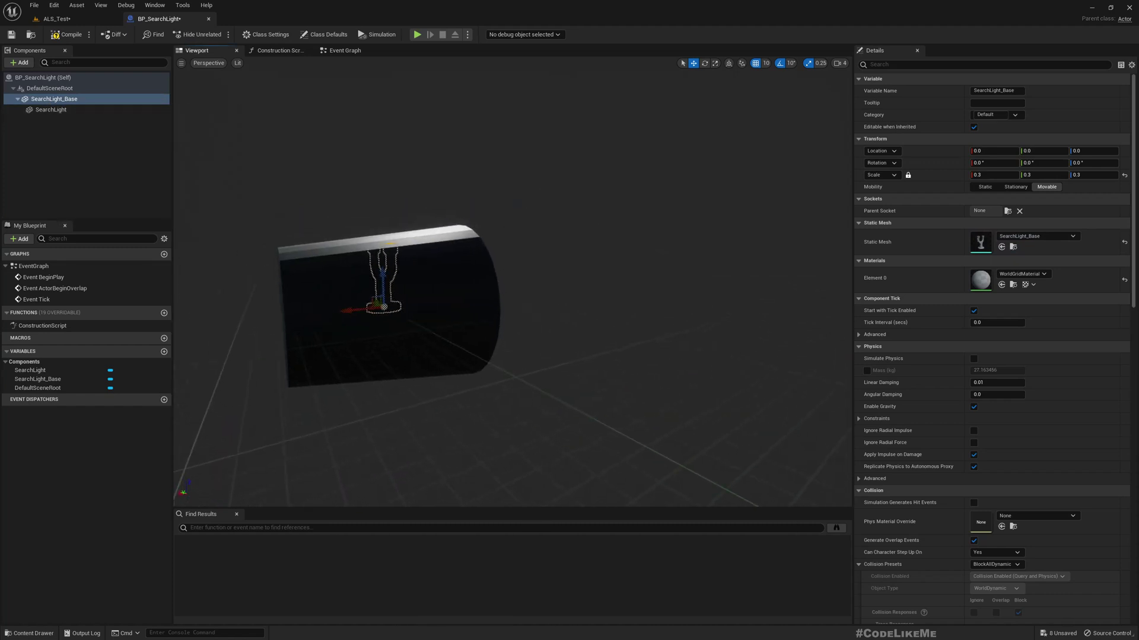
{"action": "right_click_drag", "start_coordinate": [383, 307], "coordinate": [589, 285]}
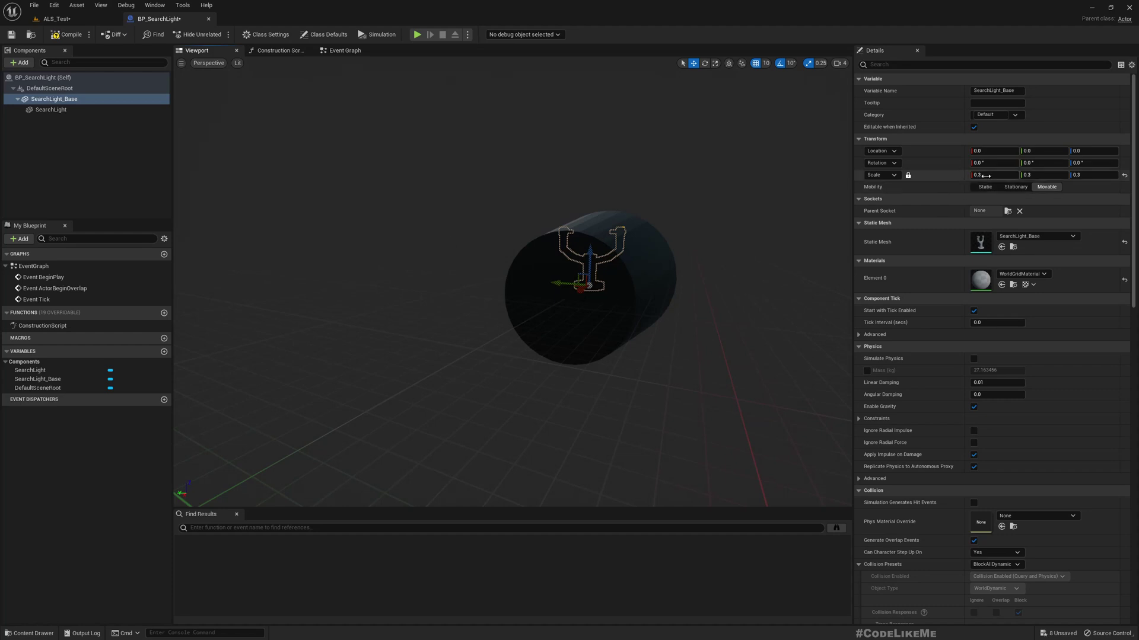
- Set the SearchLight component's uniform scale to 1.0 relative to its base
{"action": "left_click", "coordinate": [62, 110]}
{"action": "left_click", "coordinate": [1007, 176]}
{"action": "type", "text": "1"}
{"action": "key", "text": "Return"}
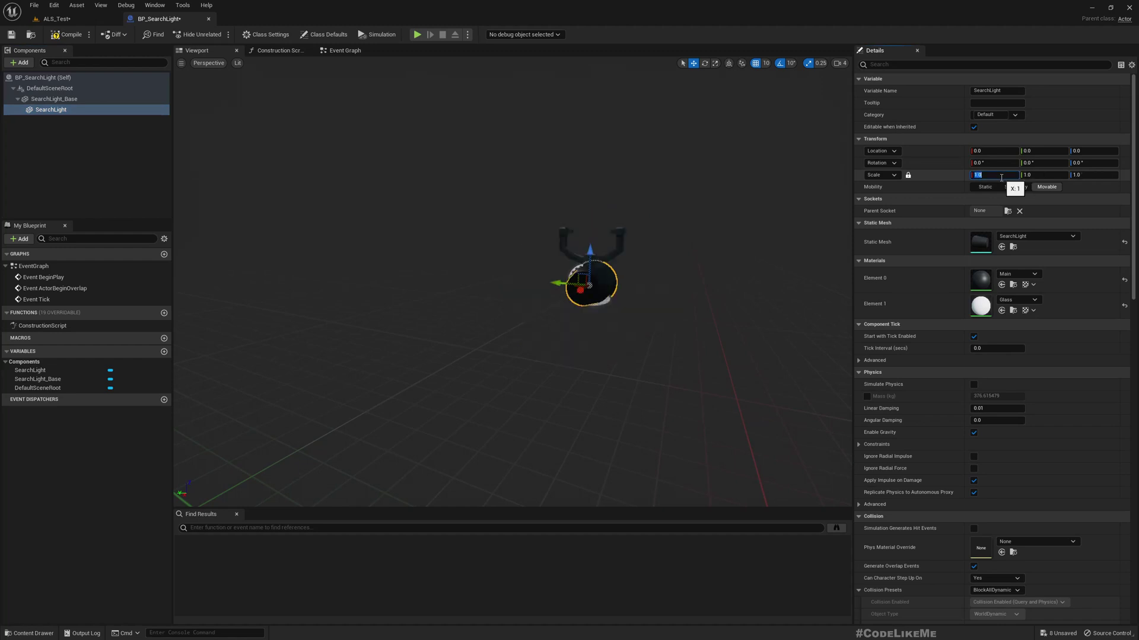
- Raise the SearchLight component between the base's arms to a Z location of about 166.67
{"action": "right_click_drag", "start_coordinate": [652, 297], "coordinate": [771, 297]}
{"action": "right_click_drag", "start_coordinate": [332, 332], "coordinate": [424, 332]}
{"action": "left_click_drag", "start_coordinate": [459, 329], "coordinate": [459, 239]}
{"action": "right_click_drag", "start_coordinate": [577, 318], "coordinate": [421, 290]}
{"action": "left_click_drag", "start_coordinate": [577, 318], "coordinate": [578, 318], "text": "alt"}
{"action": "right_click_drag", "start_coordinate": [523, 146], "coordinate": [523, 145]}
- In the Right wireframe view with a grid snap of 1, align the SearchLight with the arm pivots at Z about 173.33
{"action": "left_click", "coordinate": [208, 63]}
{"action": "left_click", "coordinate": [239, 124]}
{"action": "scroll", "coordinate": [546, 290], "scroll_direction": "up", "scroll_amount": 10}
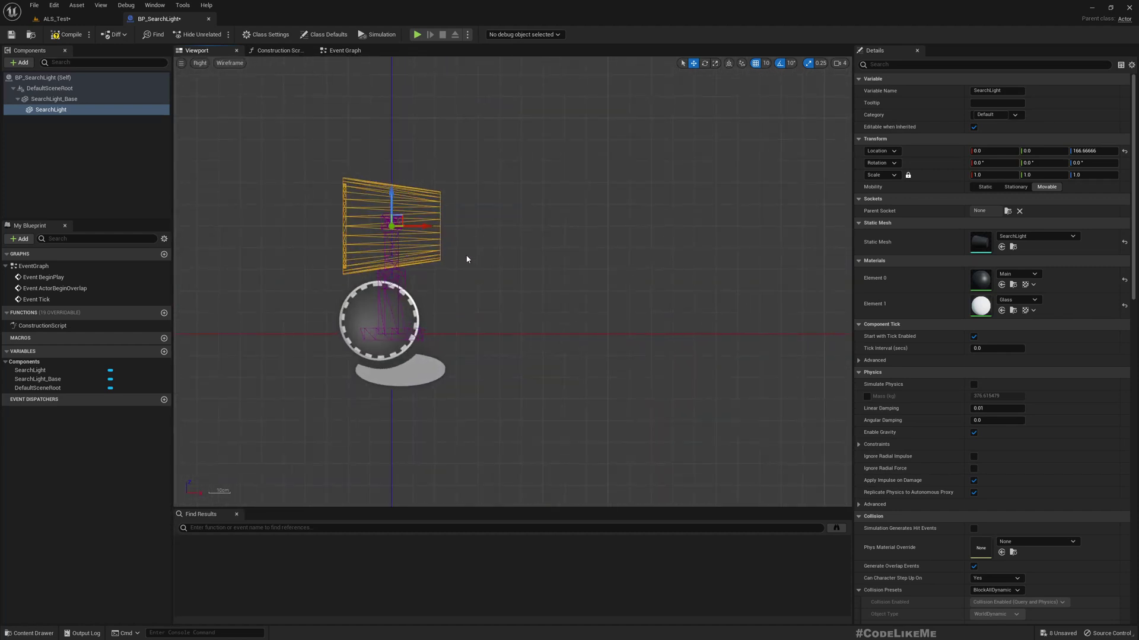
{"action": "scroll", "coordinate": [467, 259], "scroll_direction": "up", "scroll_amount": 2}
{"action": "scroll", "coordinate": [380, 191], "scroll_direction": "up", "scroll_amount": 2}
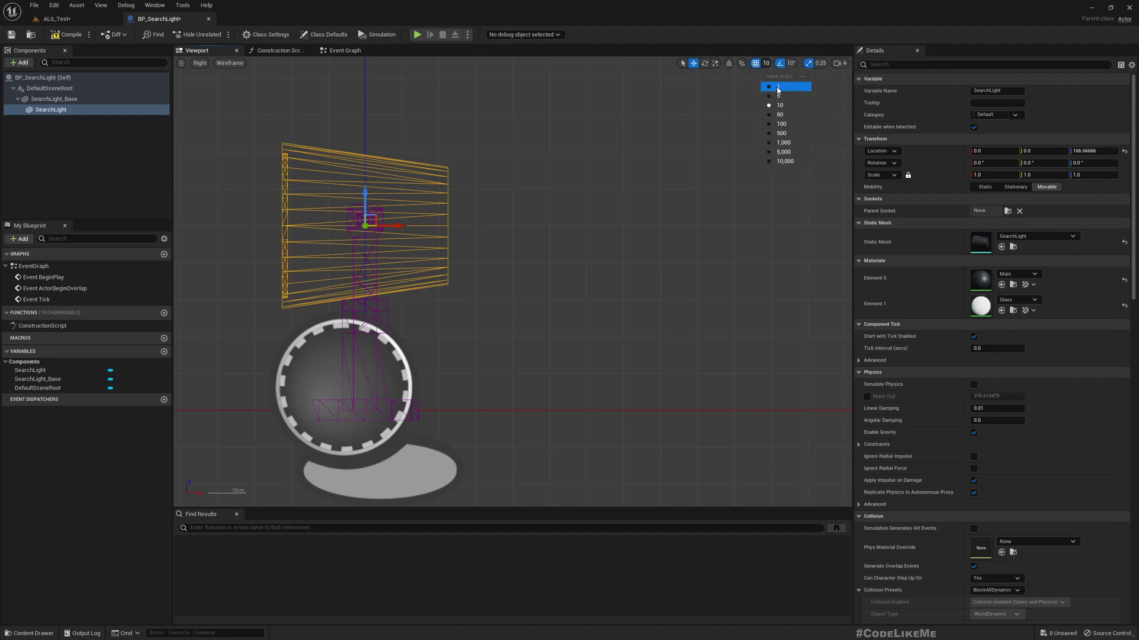
{"action": "scroll", "coordinate": [365, 224], "scroll_direction": "up", "scroll_amount": 5}
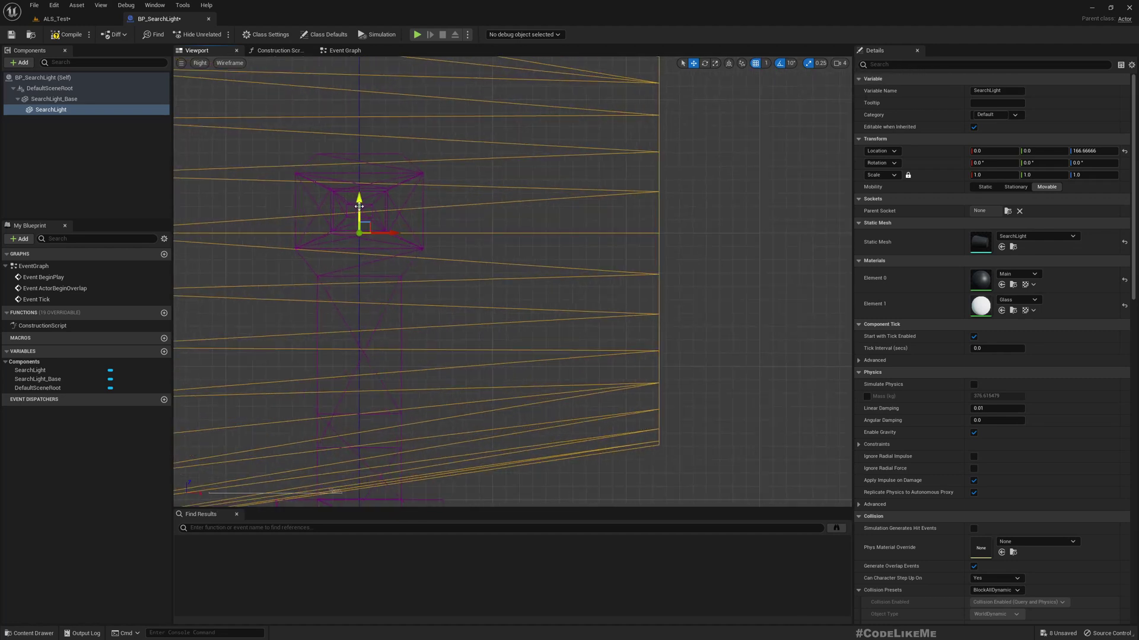
{"action": "left_click_drag", "start_coordinate": [358, 200], "coordinate": [359, 181]}
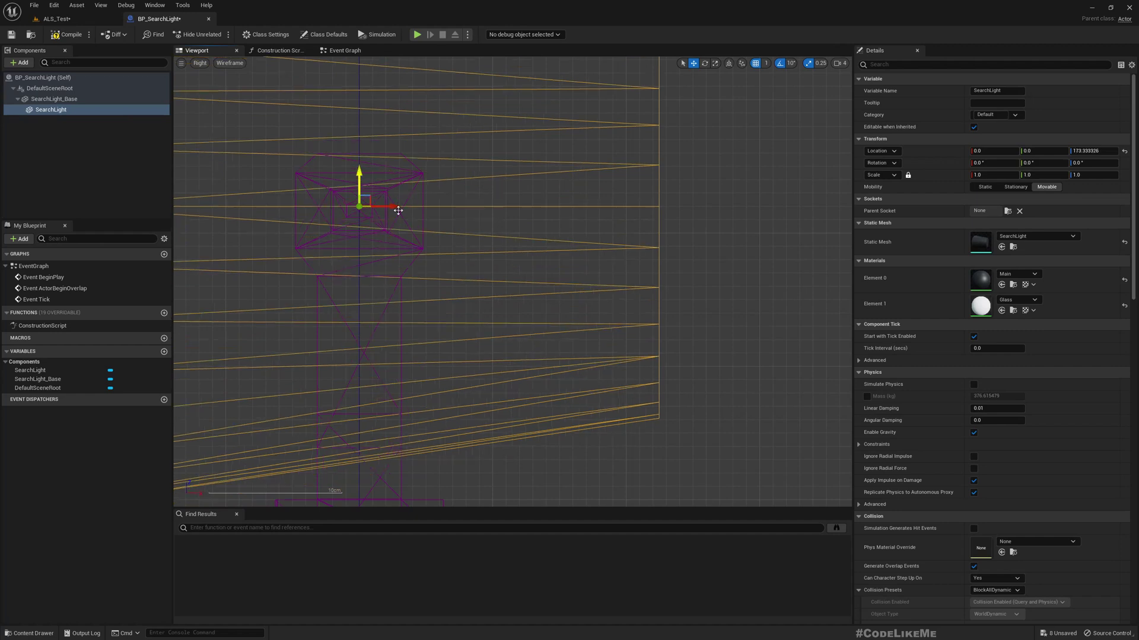
{"action": "scroll", "coordinate": [436, 245], "scroll_direction": "down", "scroll_amount": 8}
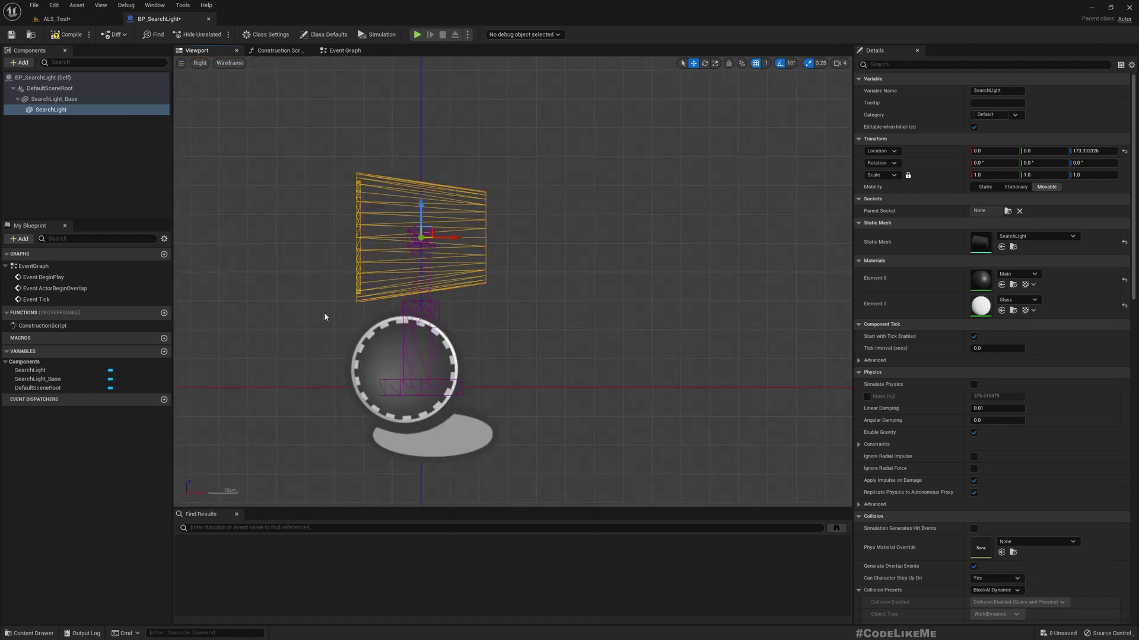
- Examine how the search light sits on its base from the front and side in Perspective view
{"action": "left_click", "coordinate": [57, 19]}
{"action": "left_click", "coordinate": [159, 19]}
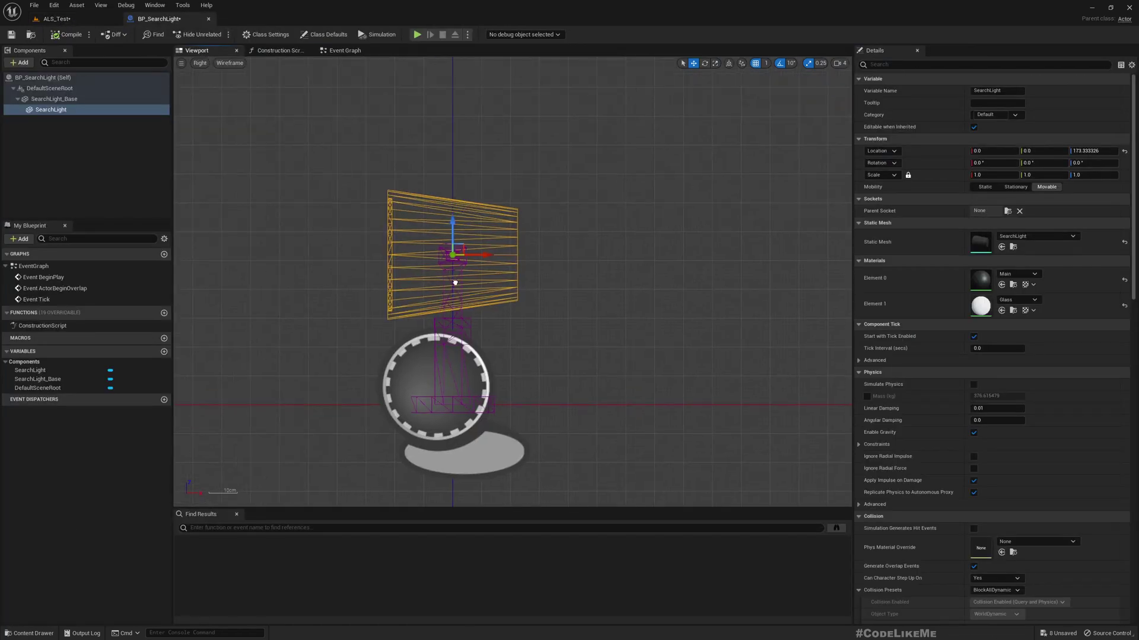
{"action": "left_click", "coordinate": [200, 62]}
{"action": "left_click", "coordinate": [214, 79]}
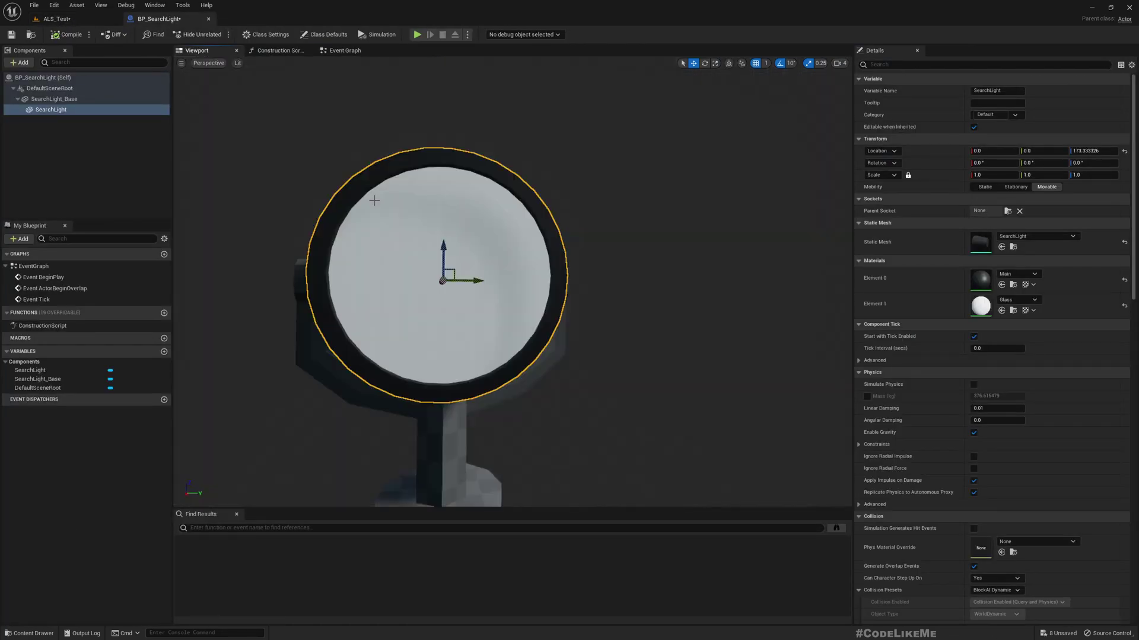
{"action": "key", "text": "d"}
{"action": "right_click_drag", "start_coordinate": [513, 281], "coordinate": [576, 269]}
{"action": "key", "text": "w"}
{"action": "key", "text": "s"}
{"action": "key", "text": "d"}
{"action": "key", "text": "w"}
{"action": "key", "text": "a"}
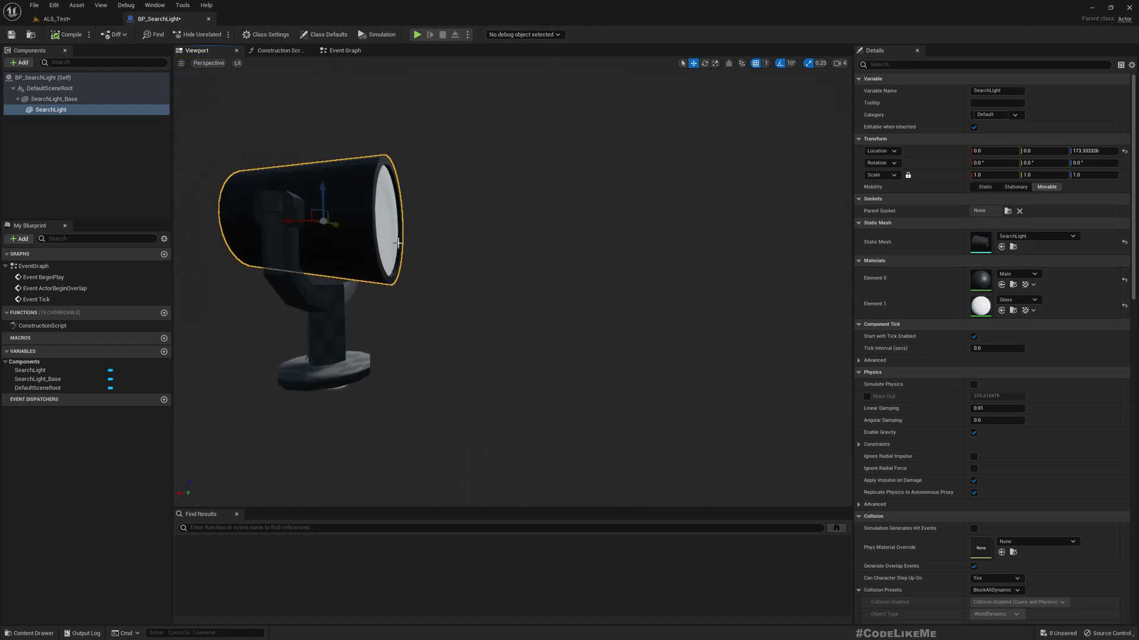
- Tilt the SearchLight component about its Y axis to -10° to test its pivot on the arms
{"action": "key", "text": "e"}
{"action": "left_click", "coordinate": [1047, 165]}
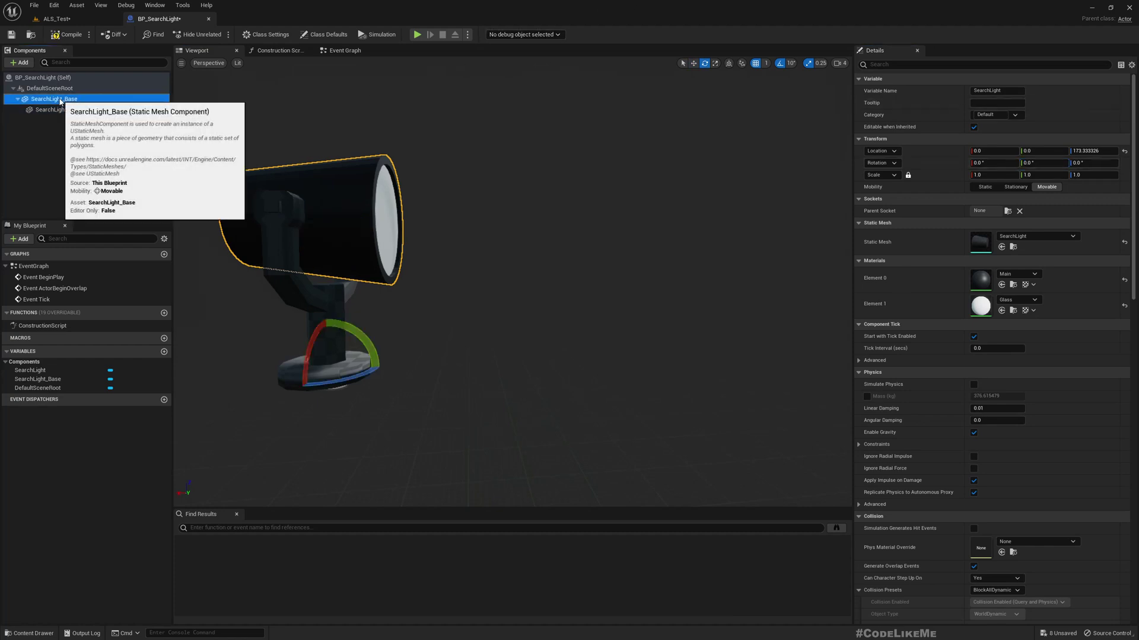
{"action": "left_click", "coordinate": [56, 98]}
{"action": "left_click", "coordinate": [56, 109]}
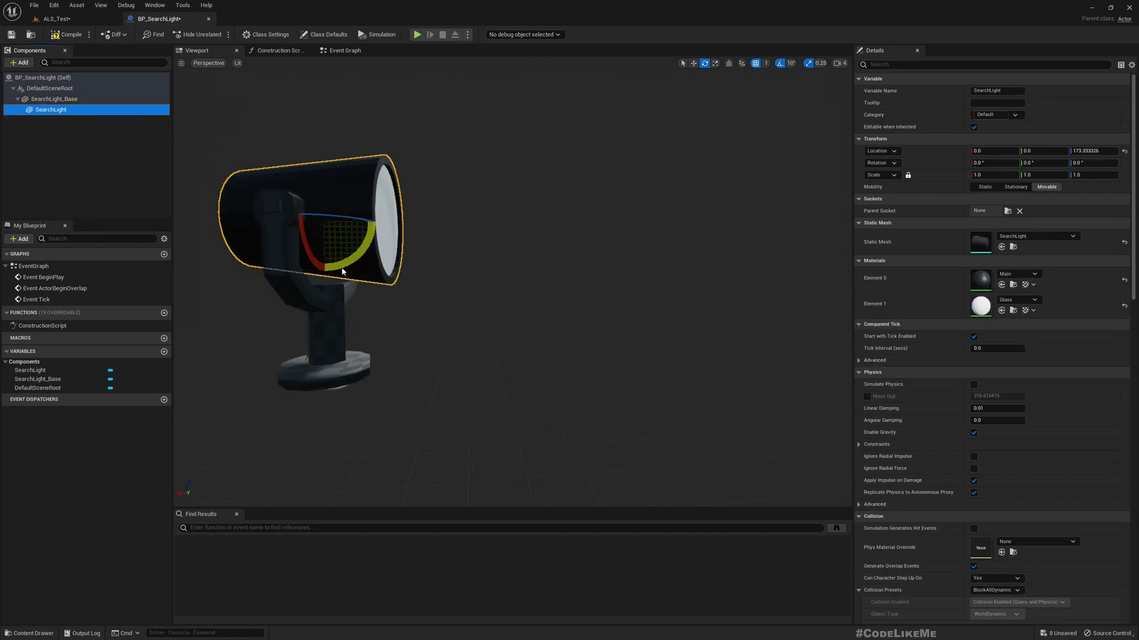
{"action": "left_click_drag", "start_coordinate": [342, 272], "coordinate": [409, 279]}
- Test swivelling SearchLight_Base about its vertical axis and return it to 0°
{"action": "left_click", "coordinate": [50, 87]}
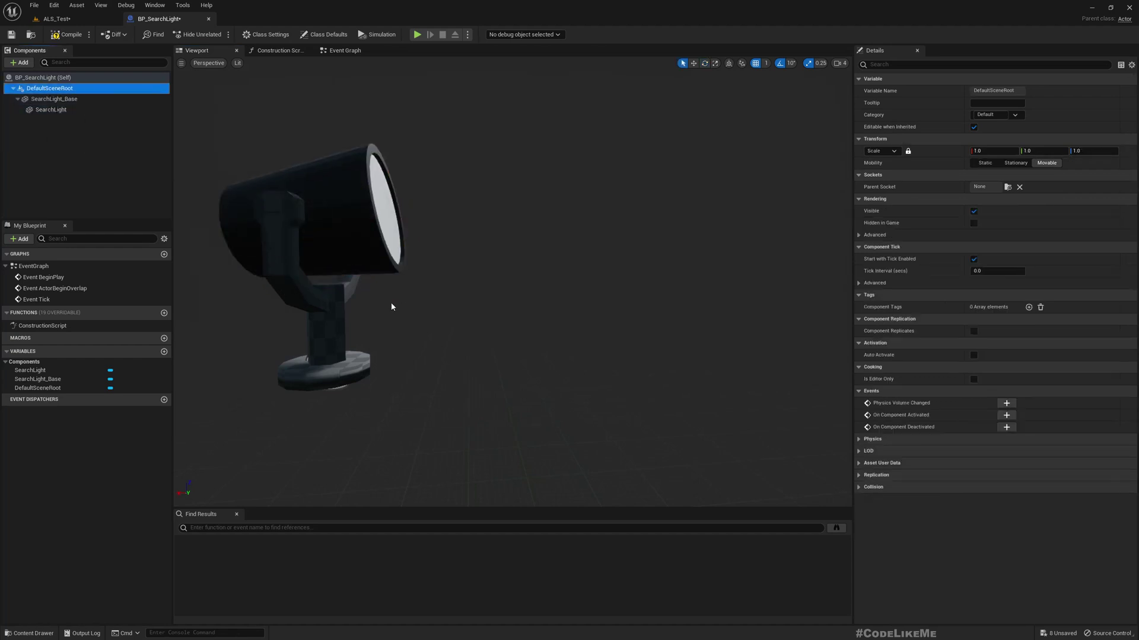
{"action": "left_click", "coordinate": [61, 99]}
{"action": "left_click_drag", "start_coordinate": [343, 370], "coordinate": [270, 376]}
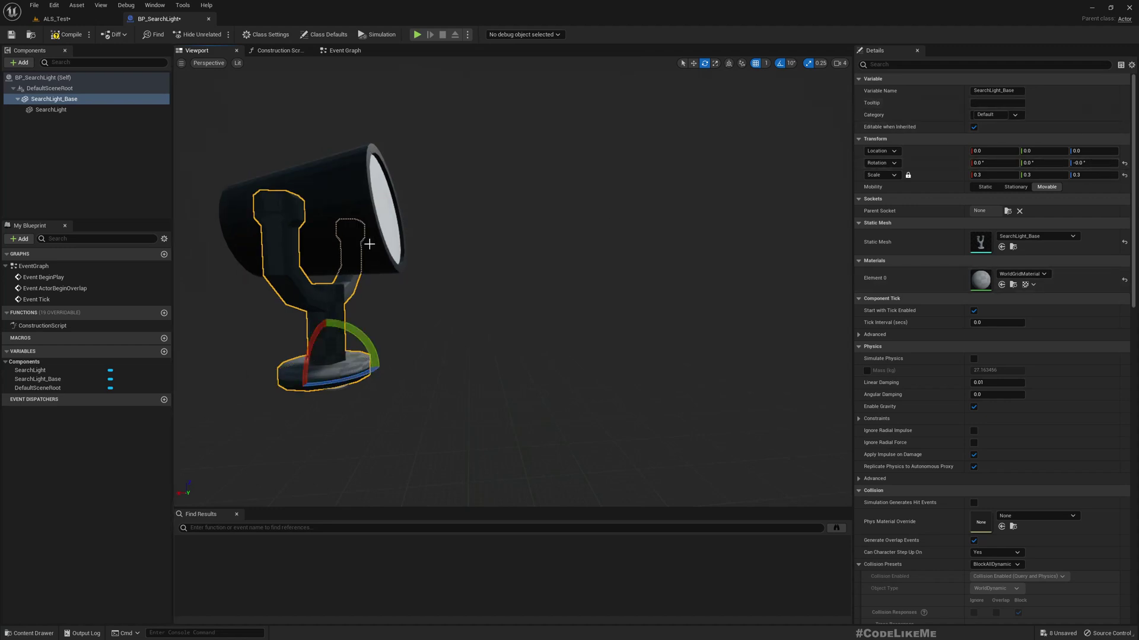
- Reset the SearchLight component's Y rotation to 0°
{"action": "left_click", "coordinate": [51, 109]}
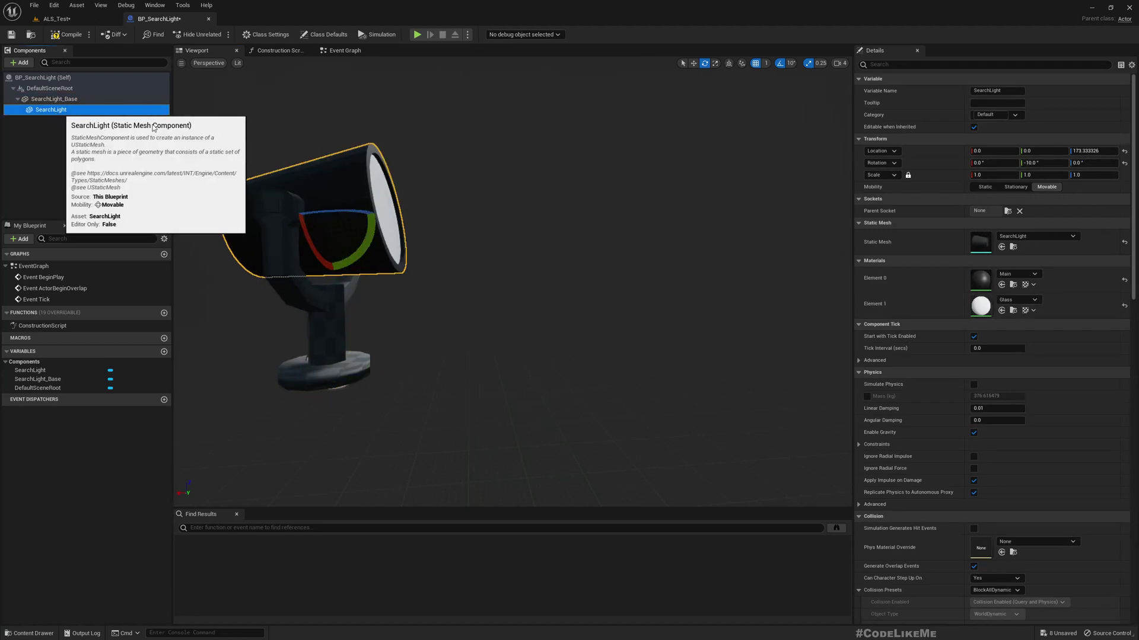
{"action": "left_click", "coordinate": [1051, 163]}
{"action": "type", "text": "0"}
{"action": "key", "text": "Return"}
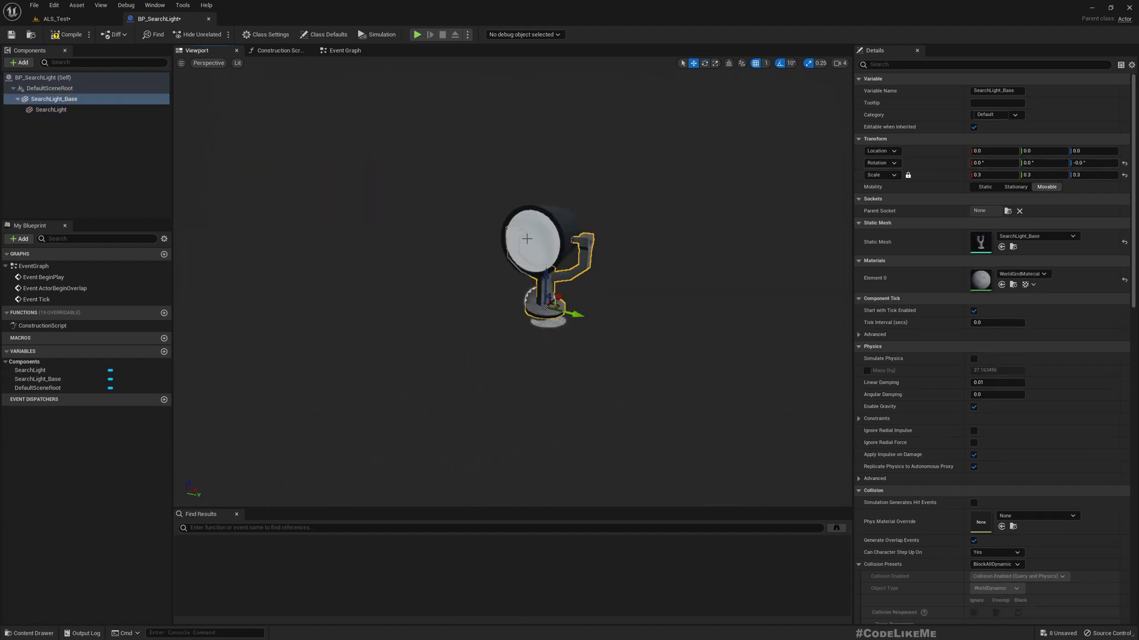
{"action": "scroll", "coordinate": [527, 240], "scroll_direction": "up", "scroll_amount": 5}
{"action": "scroll", "coordinate": [577, 211], "scroll_direction": "down", "scroll_amount": 5}
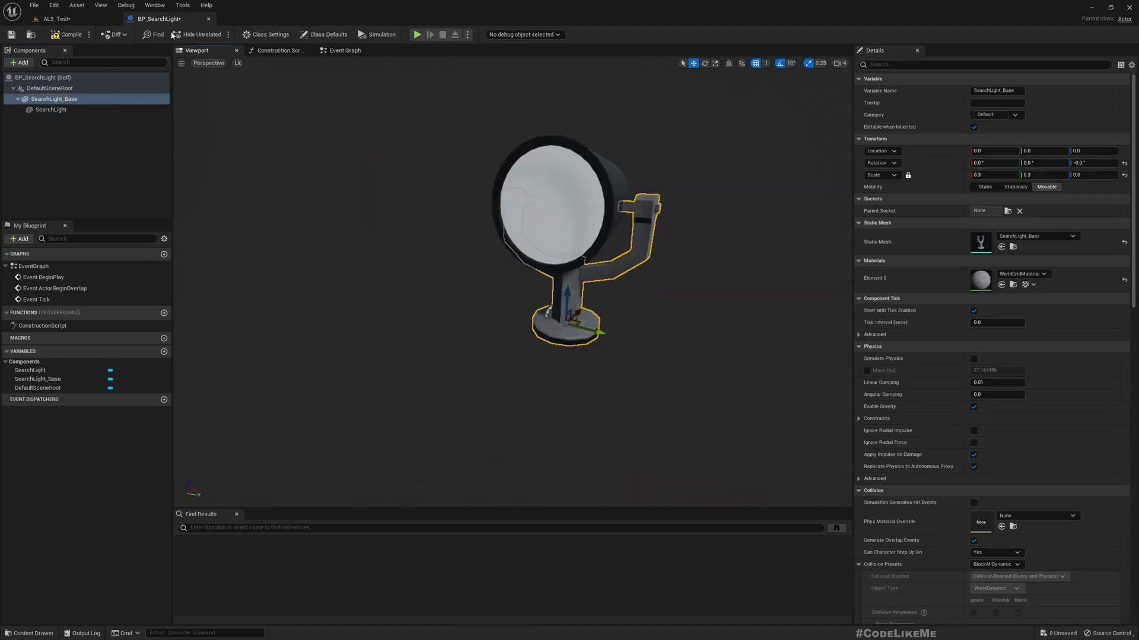
- Open the Glass material from the SearchLight folder and move its Param node away from the material output node
{"action": "left_click", "coordinate": [95, 17]}
{"action": "left_click", "coordinate": [221, 489]}
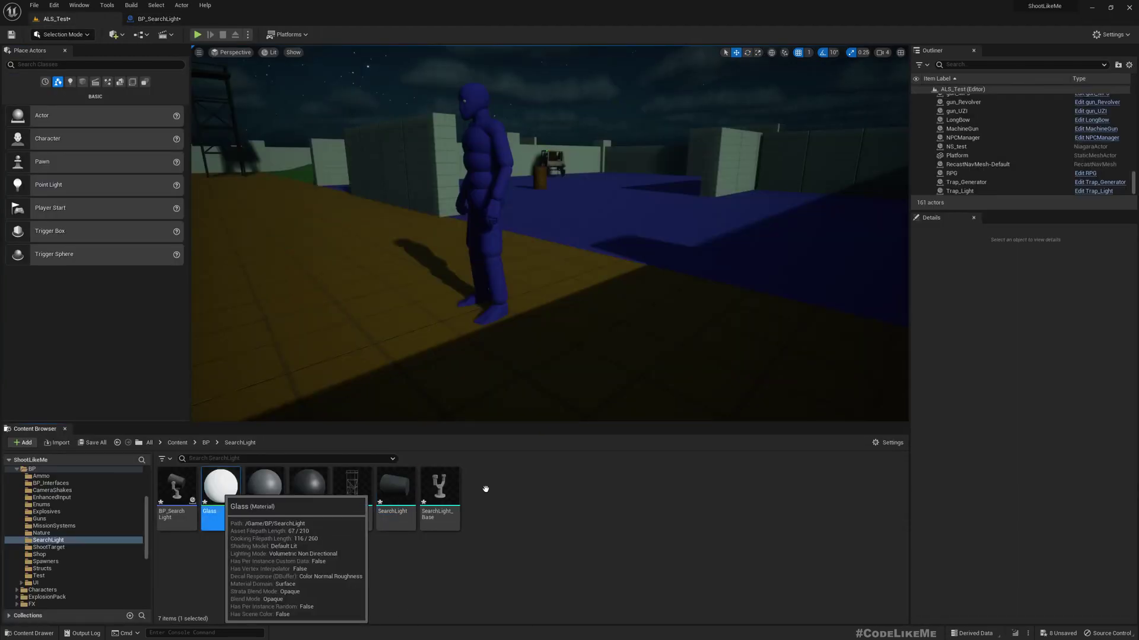
{"action": "double_click", "coordinate": [220, 490]}
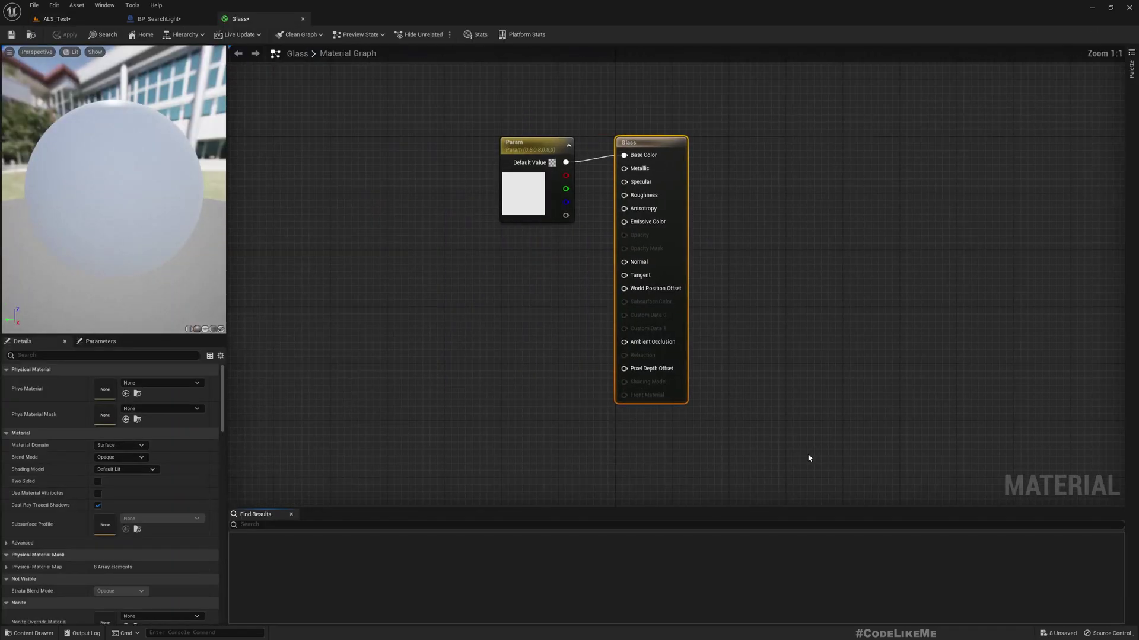
{"action": "left_click_drag", "start_coordinate": [582, 196], "coordinate": [433, 188]}
- Set the Glass material's shading model to Unlit, keeping the Opaque blend mode
{"action": "left_click", "coordinate": [682, 157]}
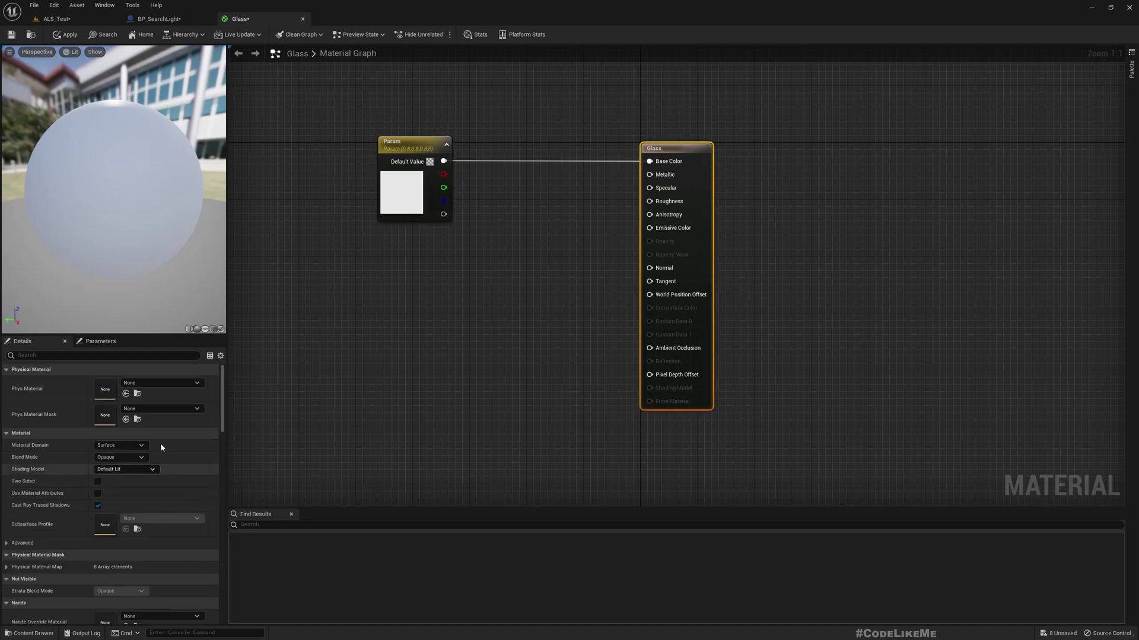
{"action": "left_click", "coordinate": [111, 460]}
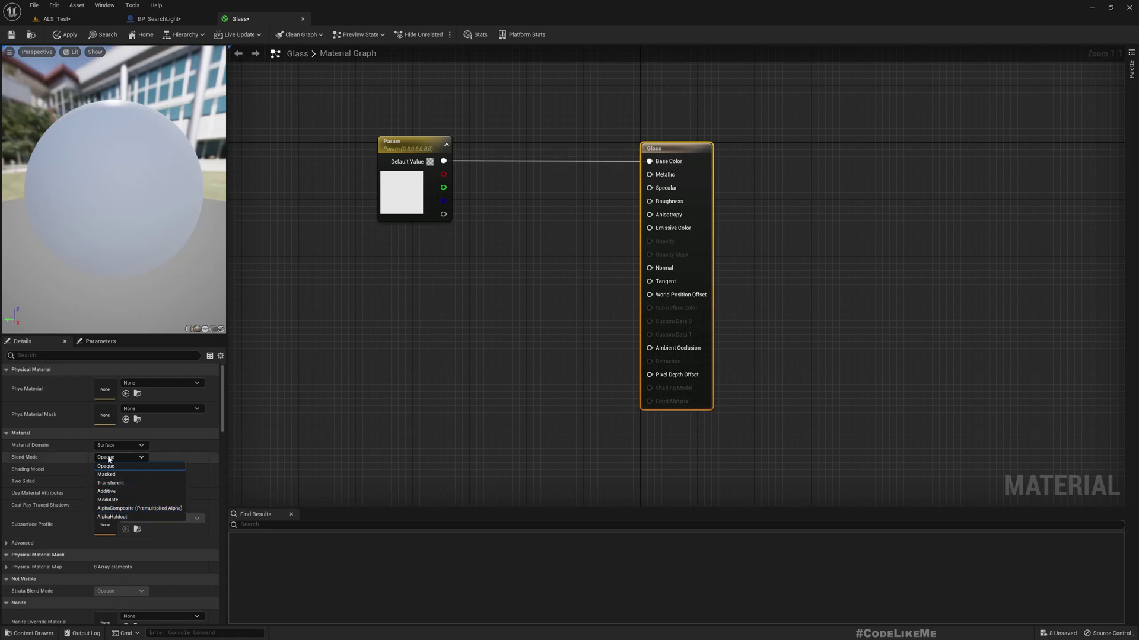
{"action": "left_click", "coordinate": [109, 459]}
{"action": "left_click", "coordinate": [113, 445]}
{"action": "left_click", "coordinate": [113, 454]}
{"action": "left_click", "coordinate": [115, 469]}
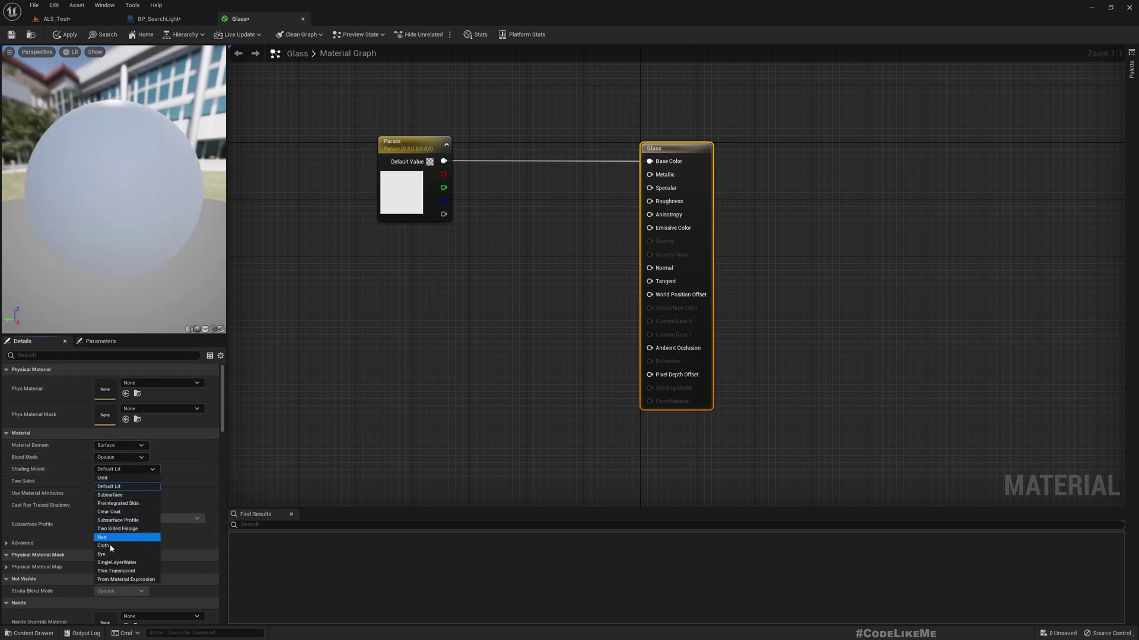
{"action": "left_click", "coordinate": [107, 478]}
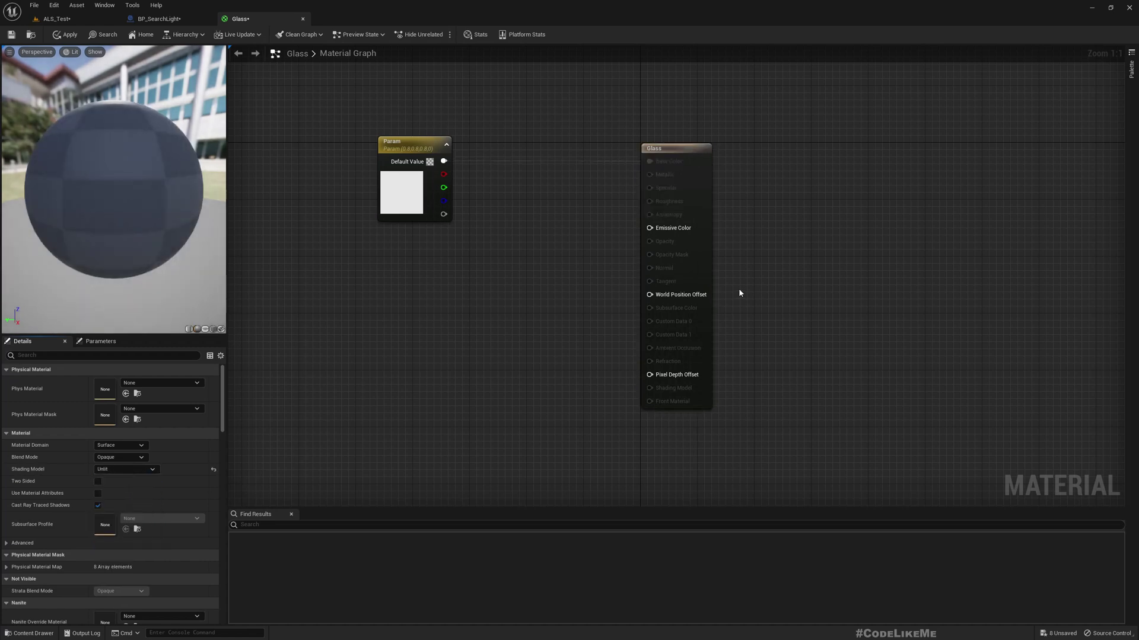
- Rename the Param node as LightColor and connect its output to Emissive Color
{"action": "right_click", "coordinate": [445, 162]}
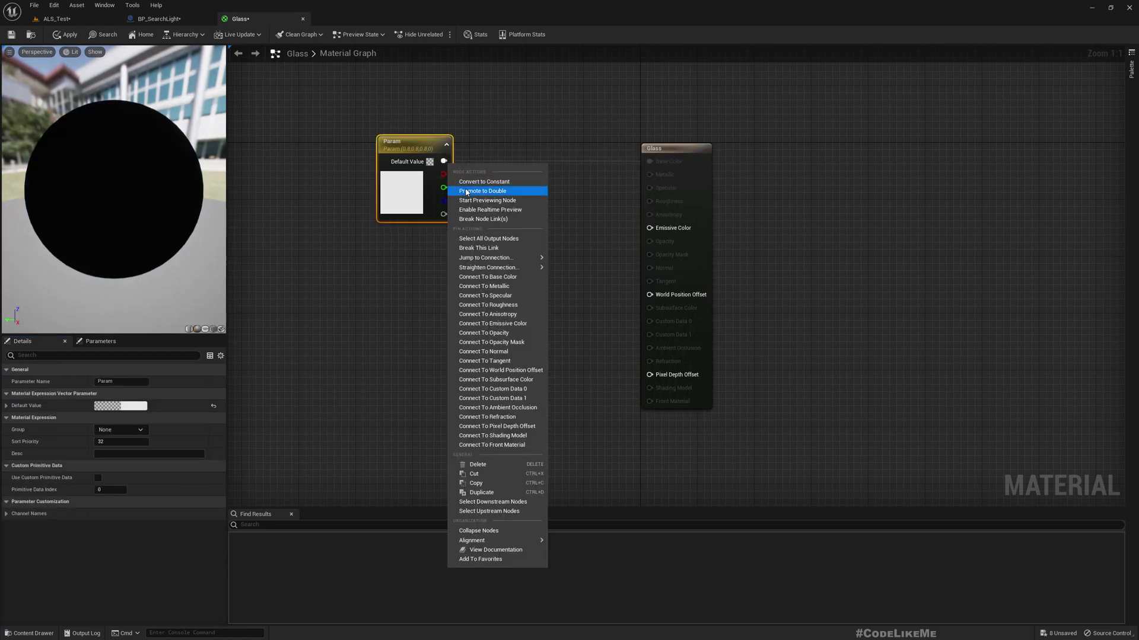
{"action": "left_click", "coordinate": [472, 137]}
{"action": "left_click", "coordinate": [403, 147]}
{"action": "left_click", "coordinate": [403, 148]}
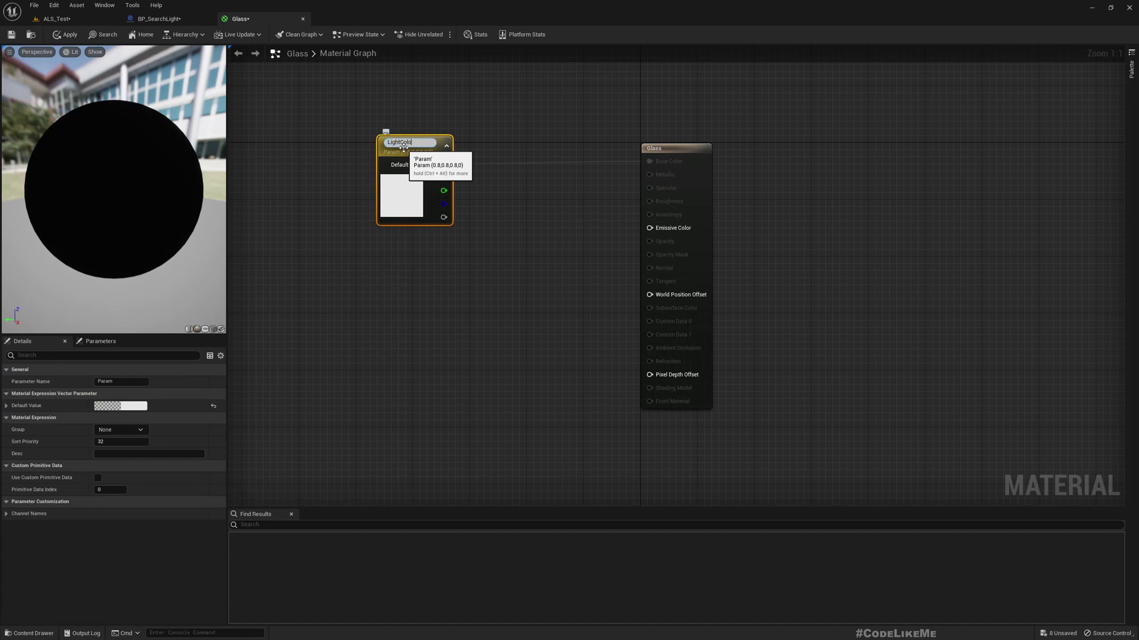
{"action": "key", "text": "Return"}
{"action": "left_click_drag", "start_coordinate": [451, 162], "coordinate": [650, 229]}
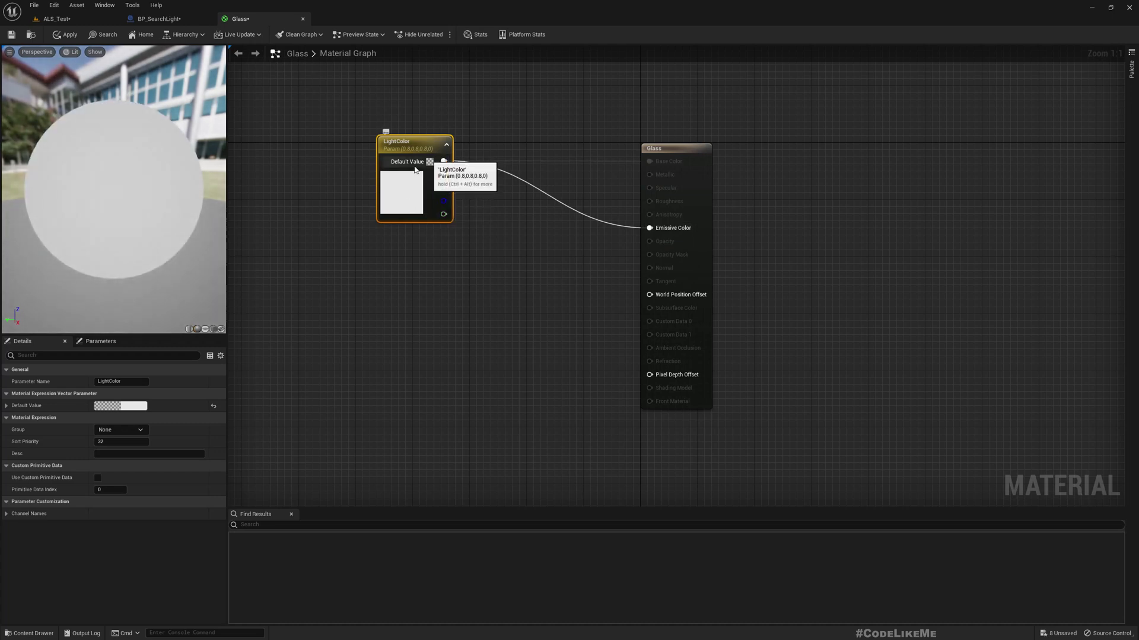
- Try values of 10, 20 and 500 for the LightColor default colour's brightness (V) and apply the Glass material at 500
{"action": "left_click", "coordinate": [135, 407]}
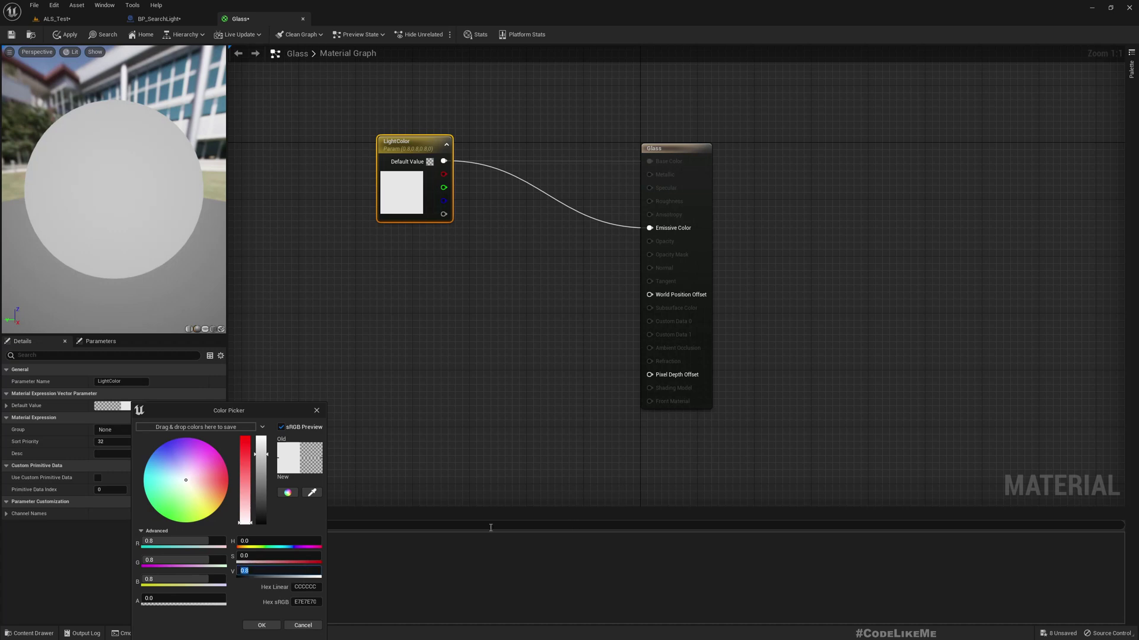
{"action": "type", "text": "10"}
{"action": "key", "text": "Return"}
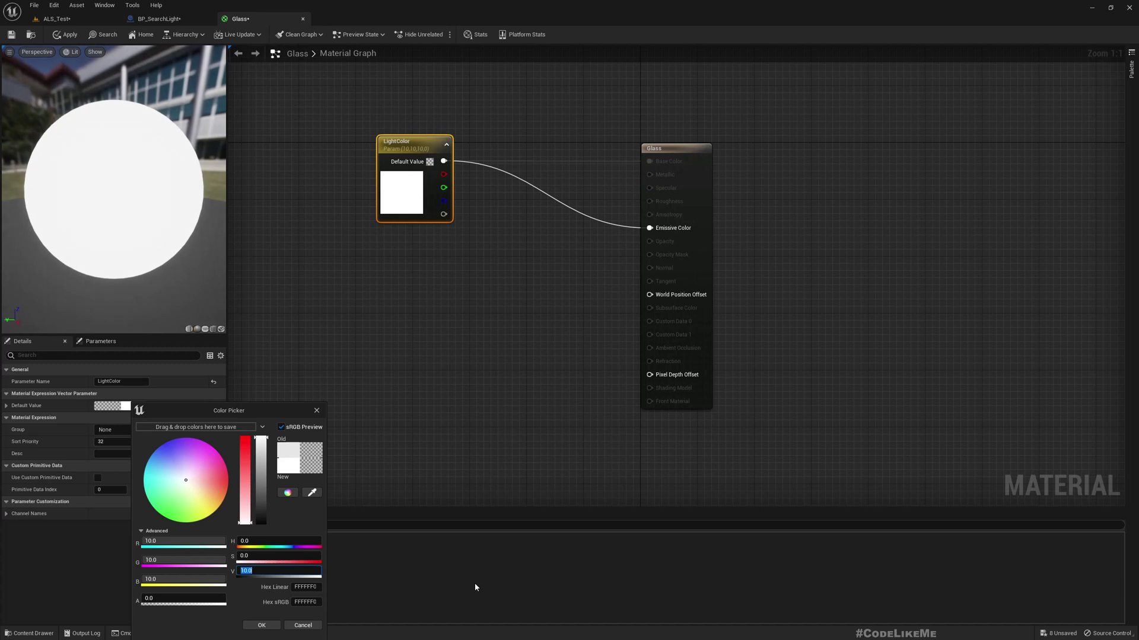
{"action": "type", "text": "20"}
{"action": "key", "text": "Return"}
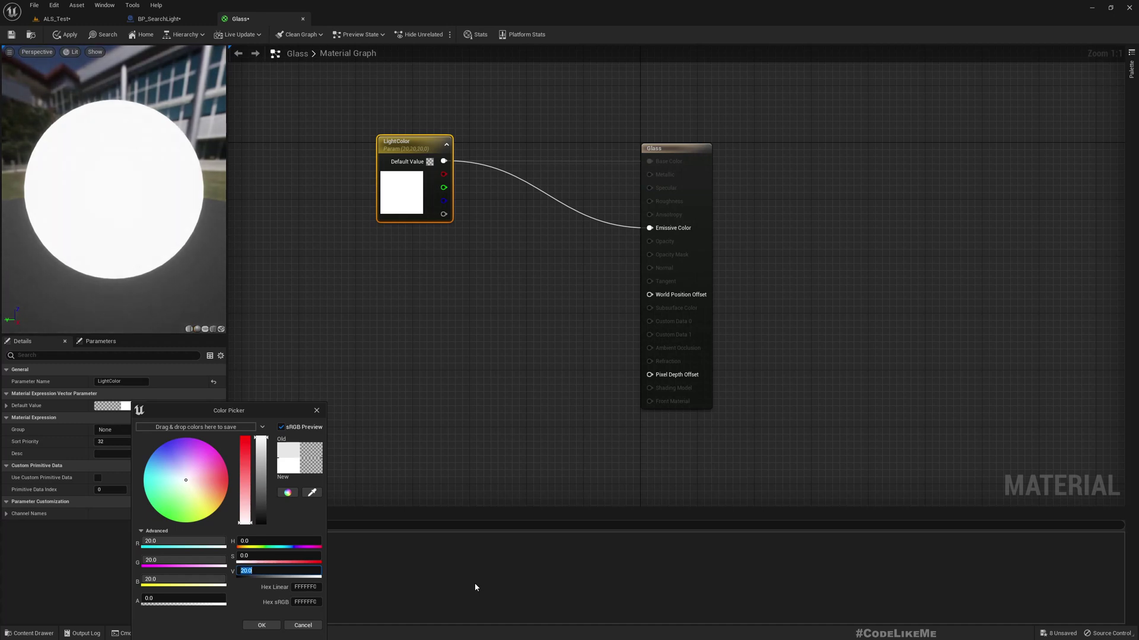
{"action": "type", "text": "500"}
{"action": "key", "text": "Return"}
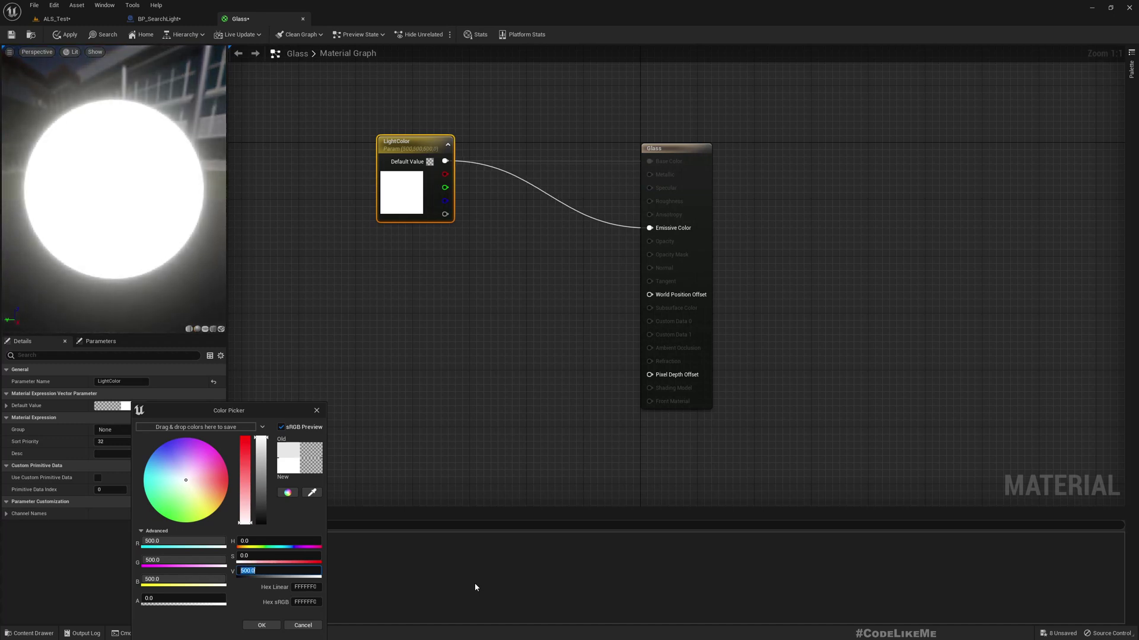
{"action": "left_click", "coordinate": [74, 35]}
- Inspect the glowing lamp in the BP_SearchLight viewport and compile the blueprint
{"action": "left_click", "coordinate": [70, 18]}
{"action": "left_click", "coordinate": [157, 18]}
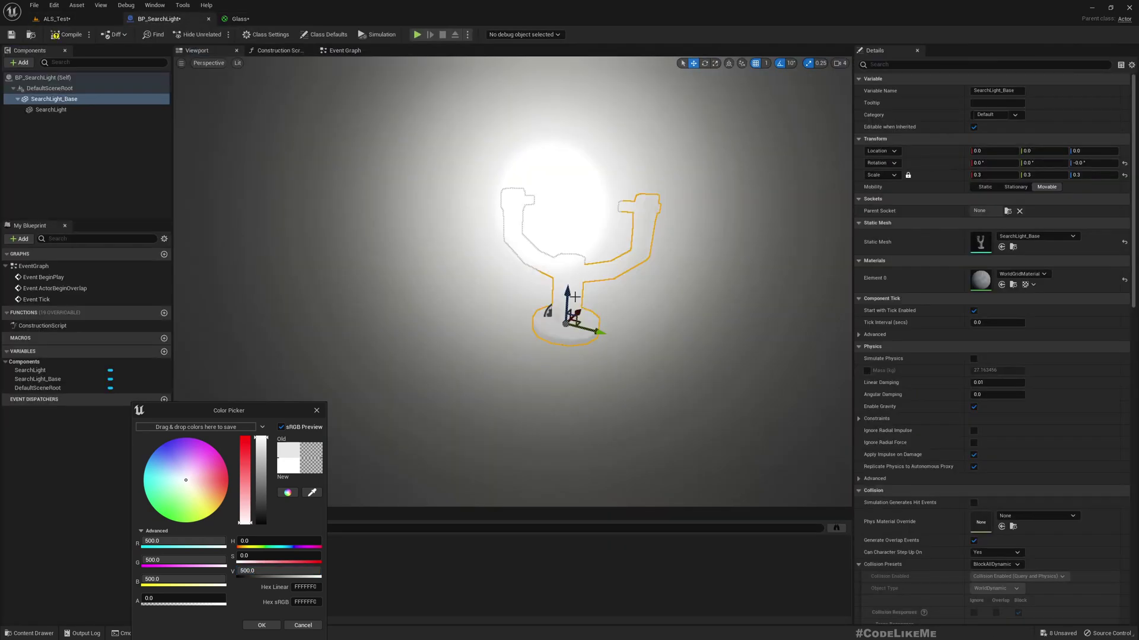
{"action": "right_click_drag", "start_coordinate": [512, 281], "coordinate": [474, 267]}
{"action": "right_click_drag", "start_coordinate": [573, 301], "coordinate": [584, 301]}
{"action": "left_click", "coordinate": [71, 34]}
- Place a BP_SearchLight actor from the SearchLight folder on the watchtower platform in the ALS_Test level
{"action": "left_click", "coordinate": [56, 19]}
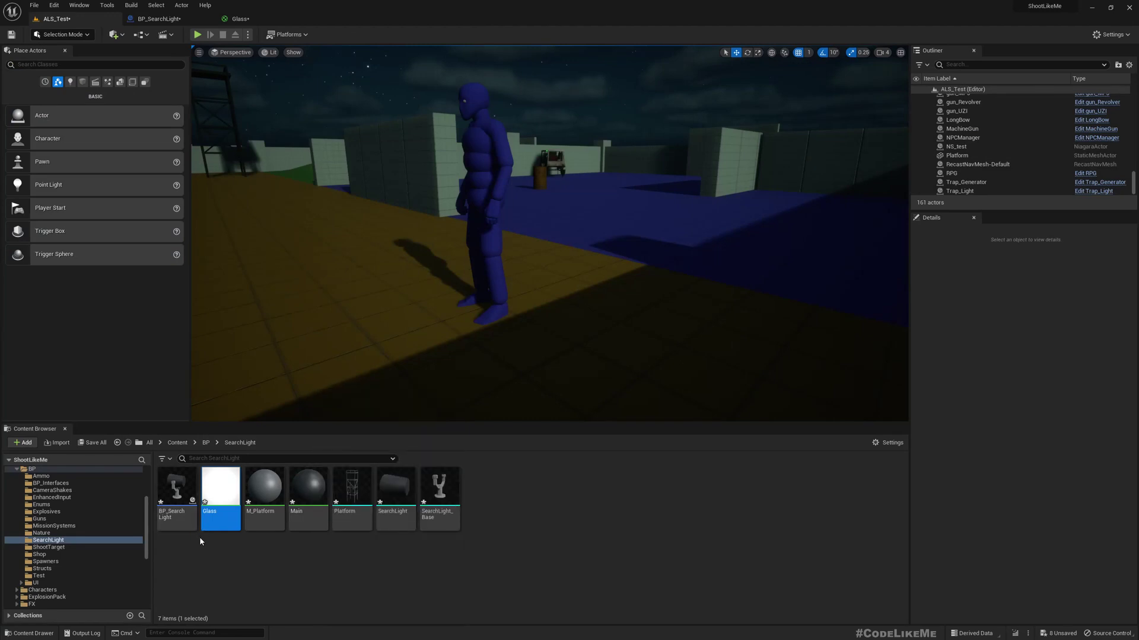
{"action": "right_click_drag", "start_coordinate": [451, 261], "coordinate": [504, 240]}
{"action": "right_click_drag", "start_coordinate": [584, 300], "coordinate": [584, 301]}
{"action": "left_click_drag", "start_coordinate": [177, 492], "coordinate": [610, 320]}
{"action": "right_click_drag", "start_coordinate": [609, 320], "coordinate": [617, 319]}
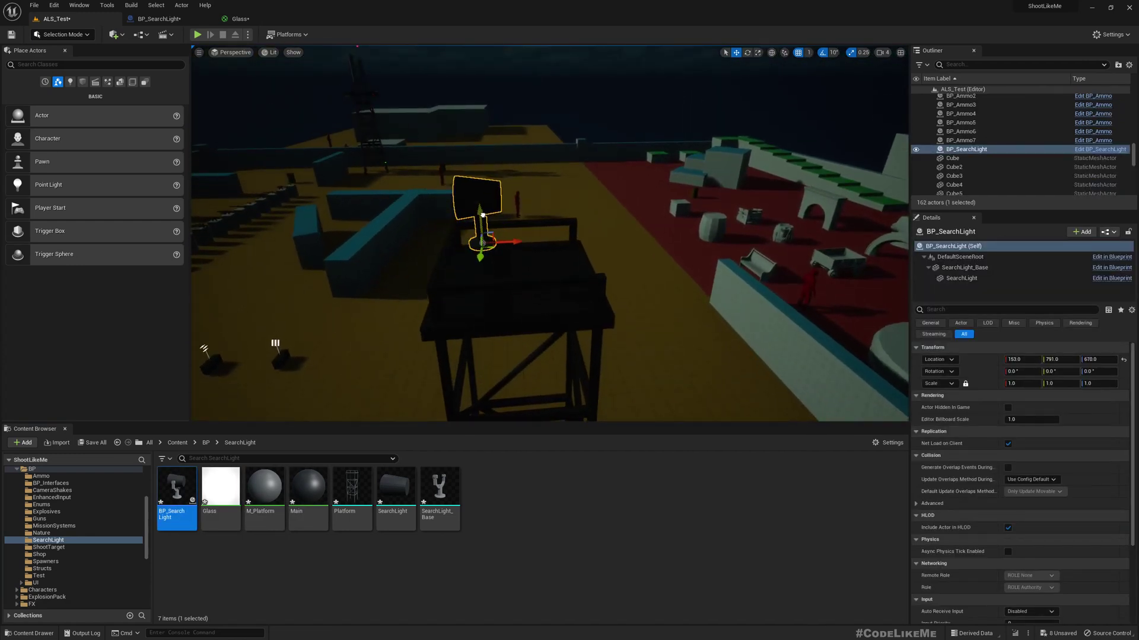
- Move the placed BP_SearchLight to the platform's edge, at about X 108 and Z 648
{"action": "right_click_drag", "start_coordinate": [539, 259], "coordinate": [539, 260]}
{"action": "left_click", "coordinate": [434, 225]}
{"action": "left_click_drag", "start_coordinate": [428, 267], "coordinate": [426, 306]}
{"action": "left_click_drag", "start_coordinate": [463, 340], "coordinate": [449, 339]}
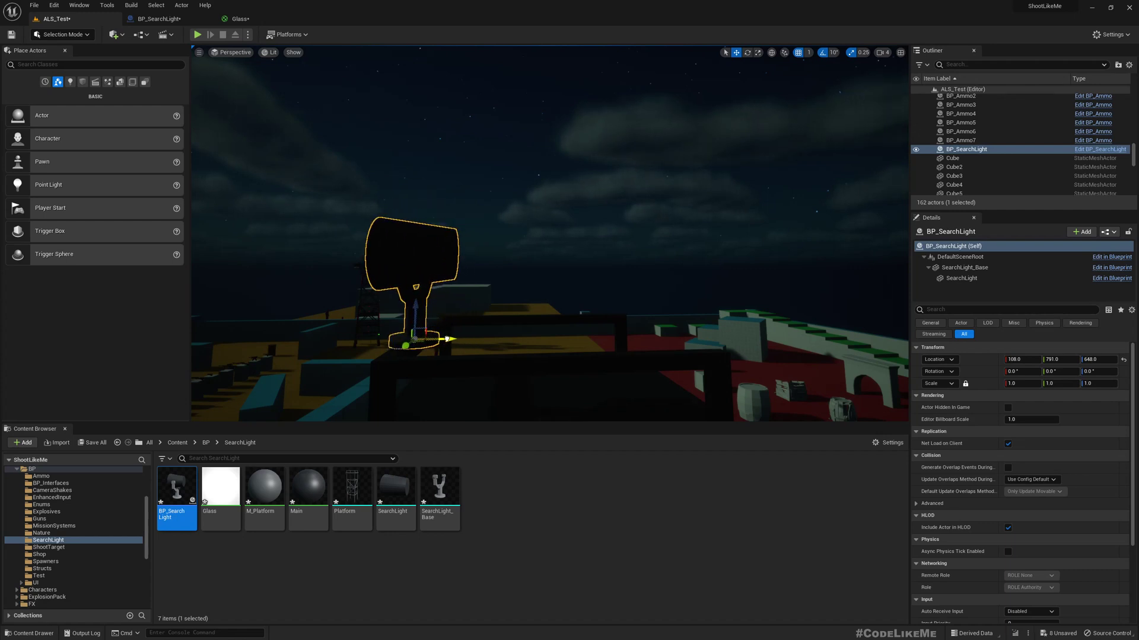
- Examine the search light's glow on the watchtower from a distance in the level
{"action": "key", "text": "a"}
{"action": "right_click_drag", "start_coordinate": [462, 320], "coordinate": [507, 353]}
{"action": "key", "text": "s"}
{"action": "key", "text": "g"}
{"action": "key", "text": "q"}
{"action": "key", "text": "q"}
{"action": "right_click_drag", "start_coordinate": [337, 162], "coordinate": [377, 155]}
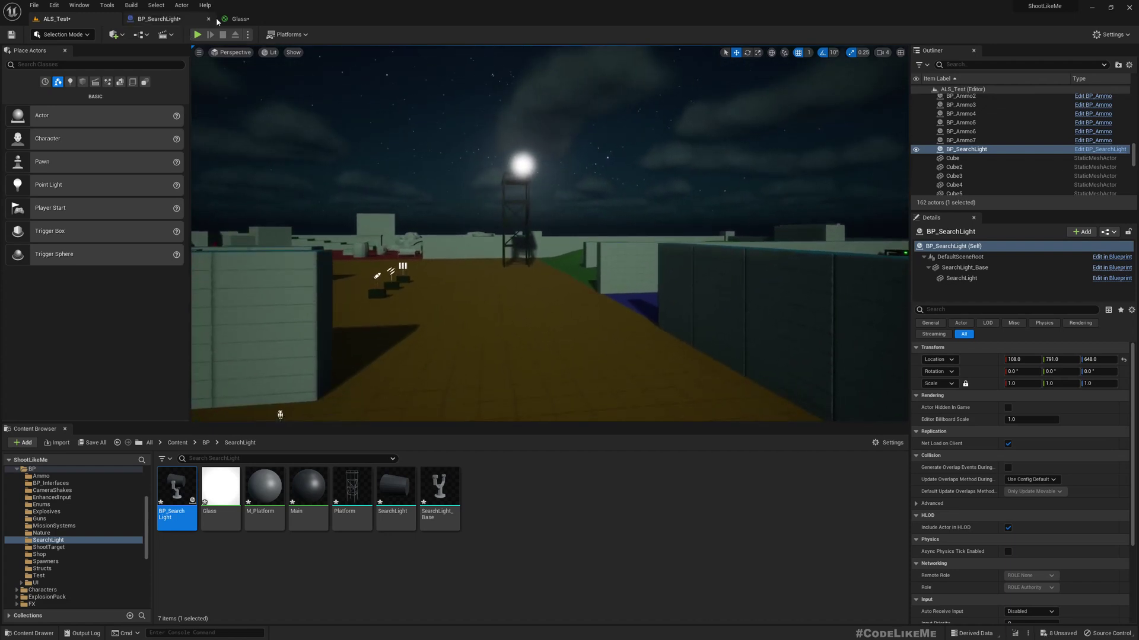
- Set the brightness (V) of the Glass material's LightColor default value to 100 and apply the material
{"action": "left_click", "coordinate": [236, 19]}
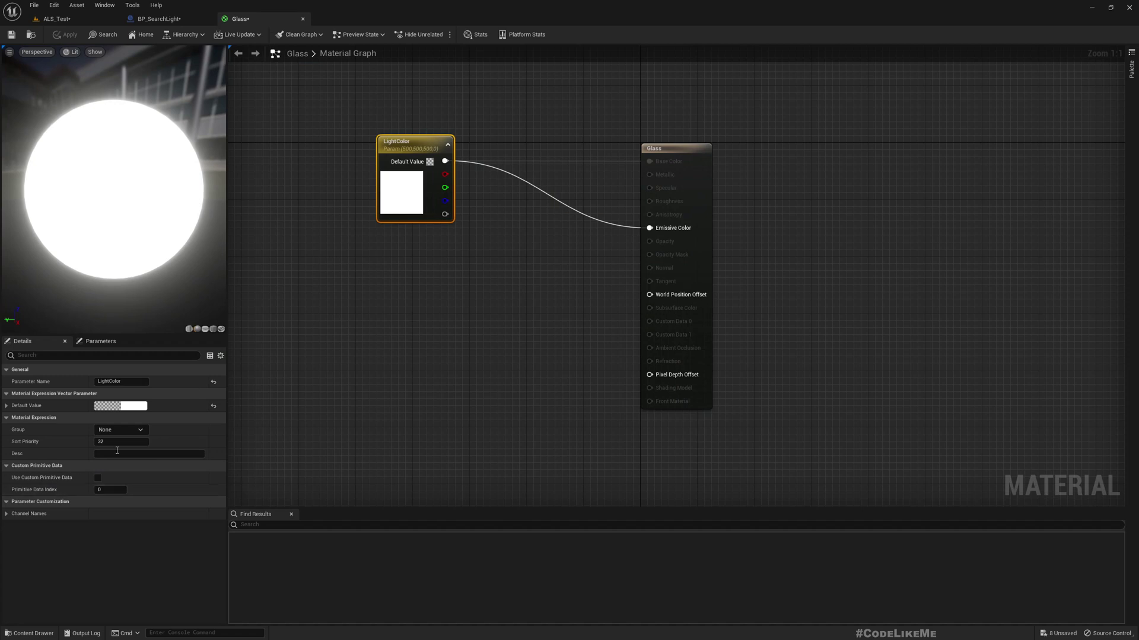
{"action": "left_click", "coordinate": [129, 406]}
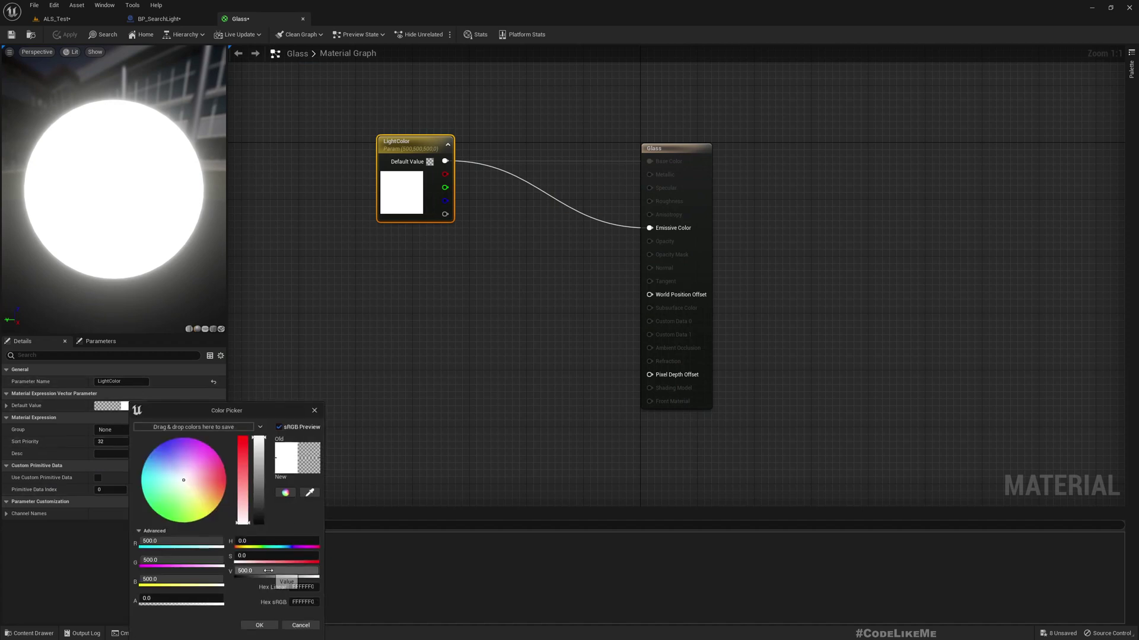
{"action": "key", "text": "Return"}
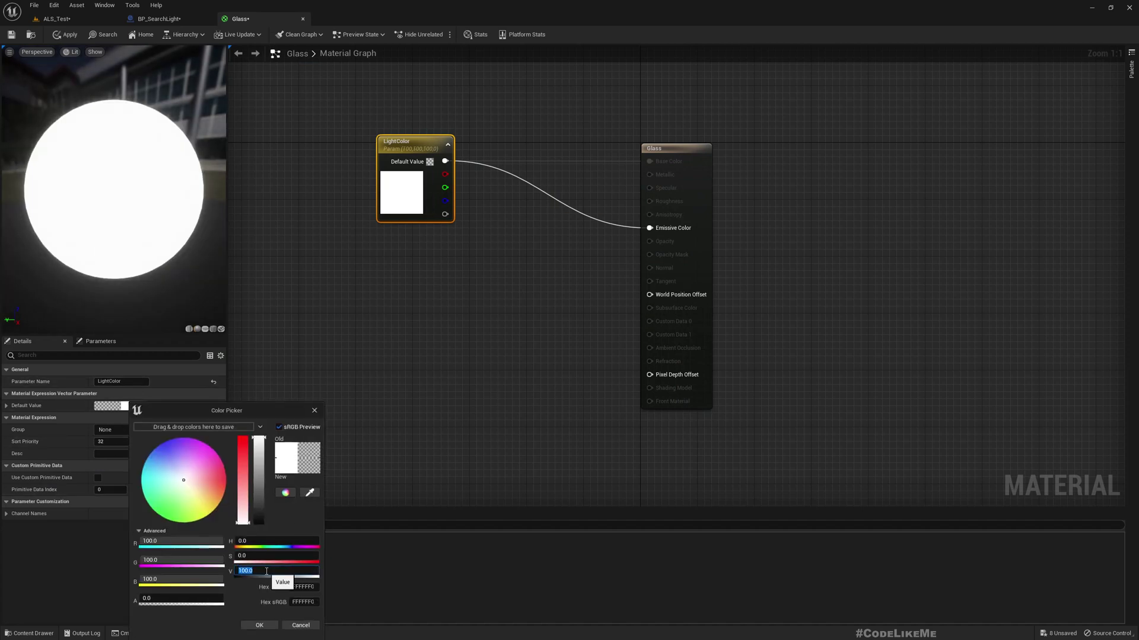
{"action": "left_click", "coordinate": [67, 33]}
- Check the adjusted glow of the watchtower light from several viewpoints in the ALS_Test level
{"action": "left_click", "coordinate": [59, 18]}
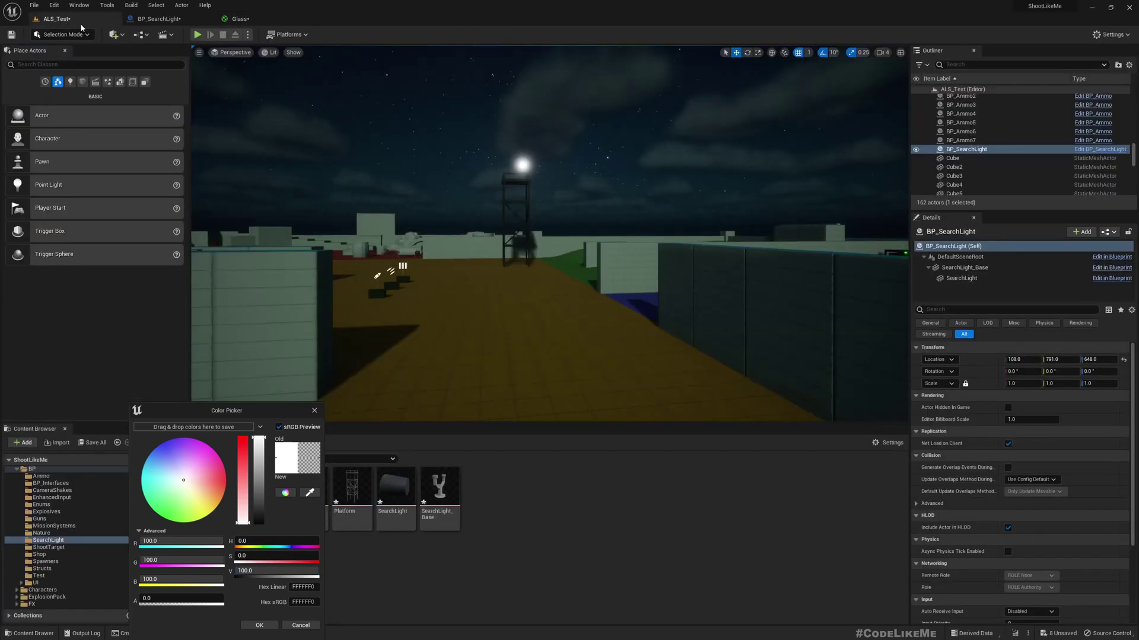
{"action": "key", "text": "w"}
{"action": "right_click_drag", "start_coordinate": [535, 217], "coordinate": [561, 208]}
{"action": "key", "text": "a"}
{"action": "key", "text": "w"}
{"action": "right_click_drag", "start_coordinate": [221, 222], "coordinate": [618, 168]}
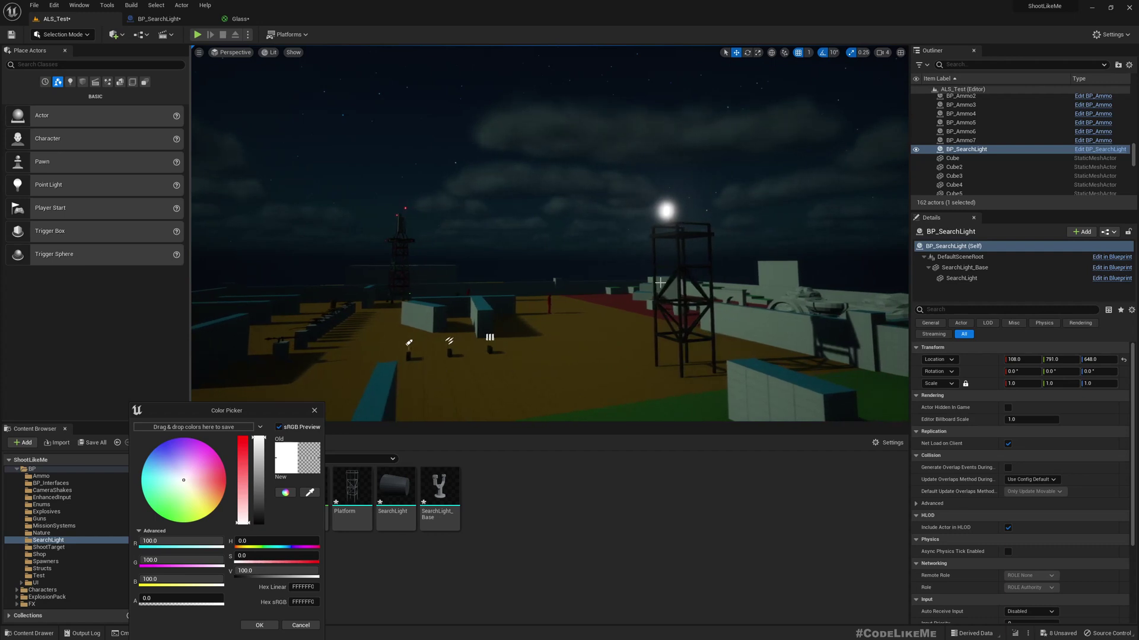
- Add a Spot Light component to BP_SearchLight and make it a child of the SearchLight component
{"action": "left_click", "coordinate": [152, 22]}
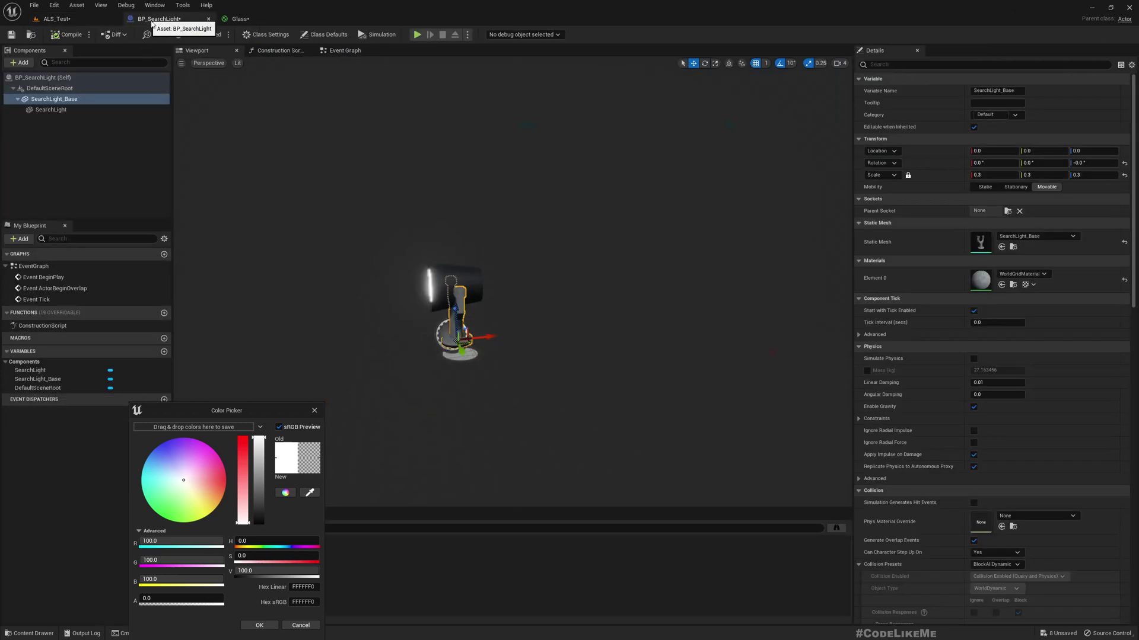
{"action": "left_click", "coordinate": [56, 176]}
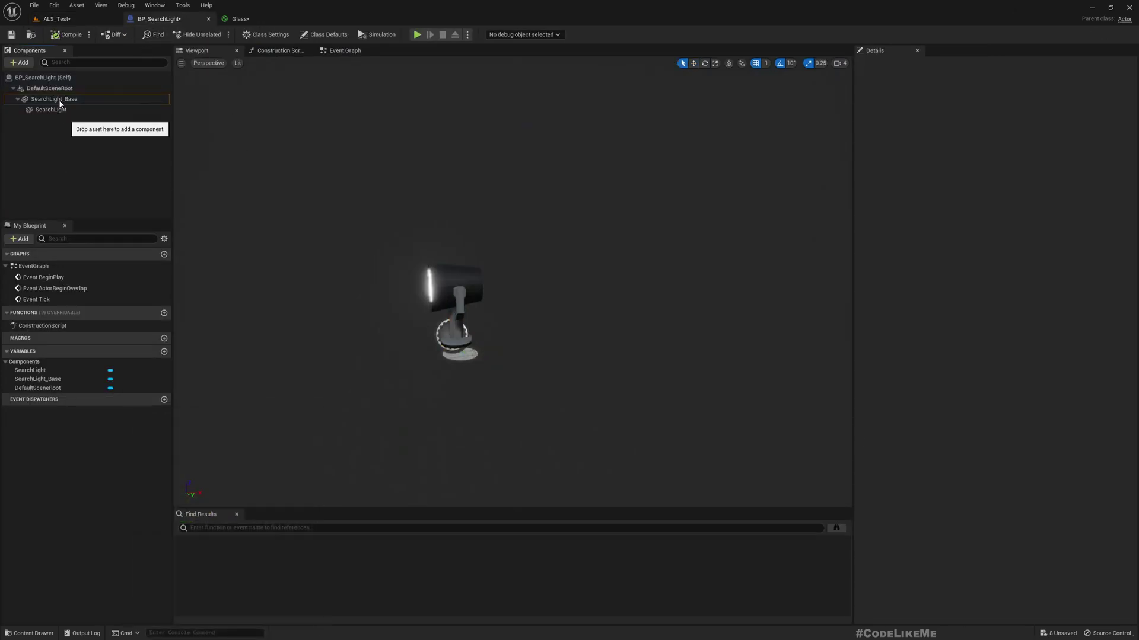
{"action": "left_click", "coordinate": [22, 63]}
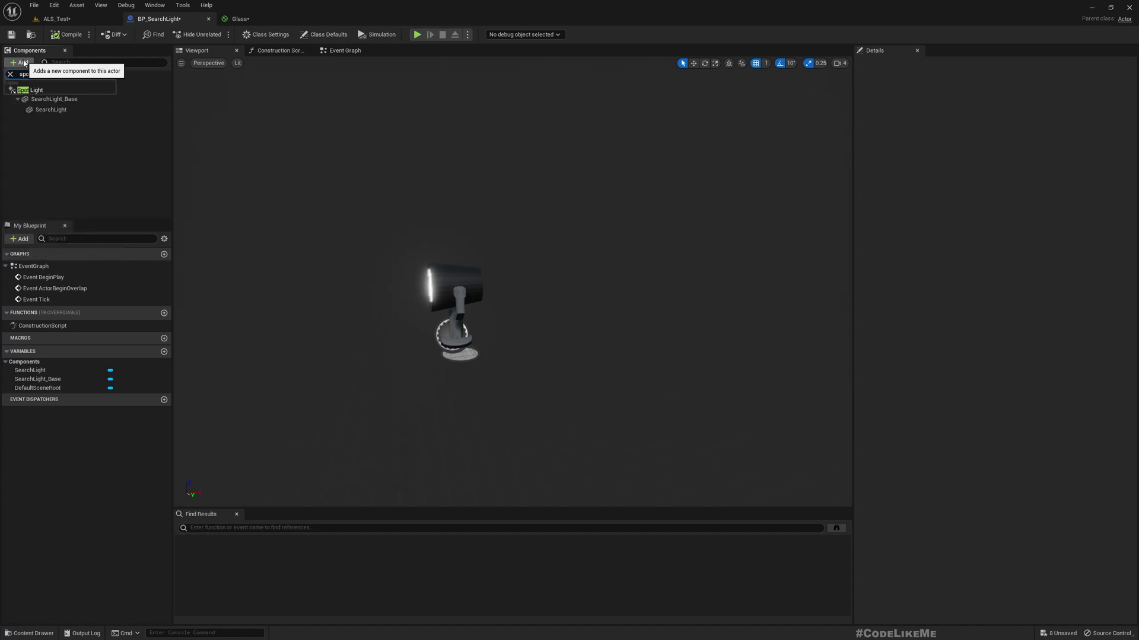
{"action": "key", "text": "Return"}
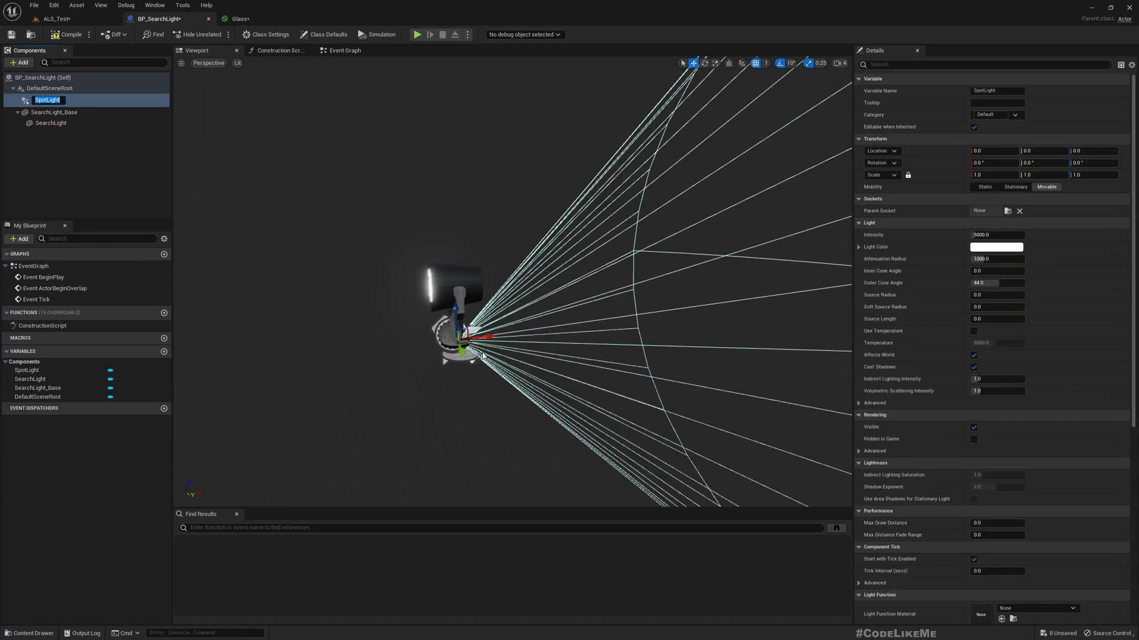
{"action": "left_click", "coordinate": [44, 99]}
{"action": "left_click_drag", "start_coordinate": [43, 99], "coordinate": [58, 121]}
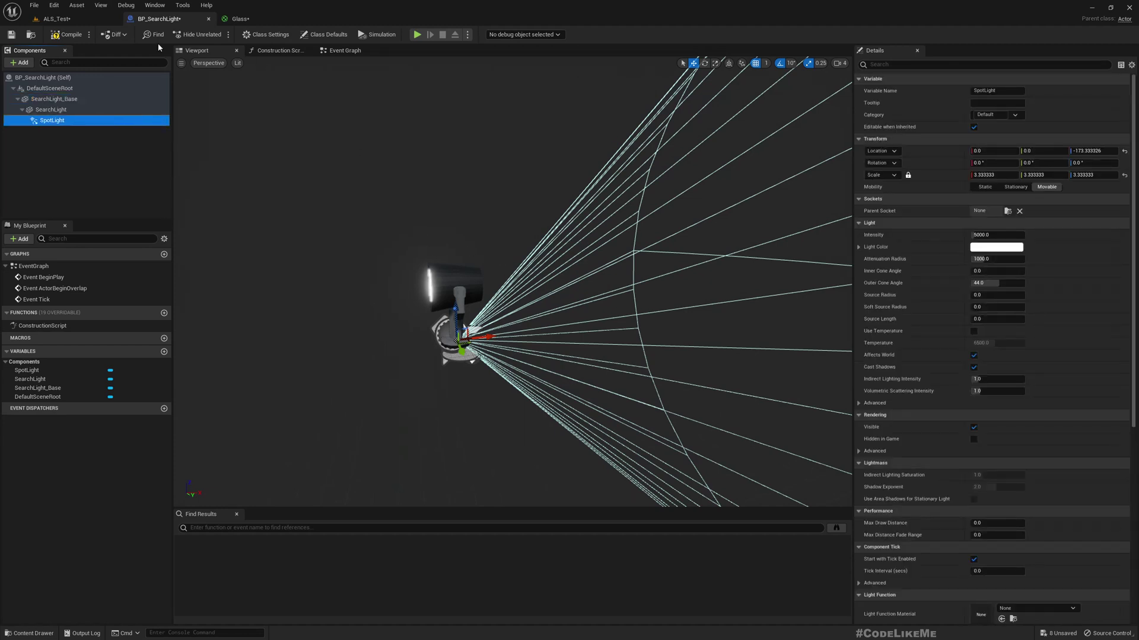
- Open the SearchLight component's static mesh and set its Import Rotation Z to 180 in the import transform settings
{"action": "left_click", "coordinate": [45, 112]}
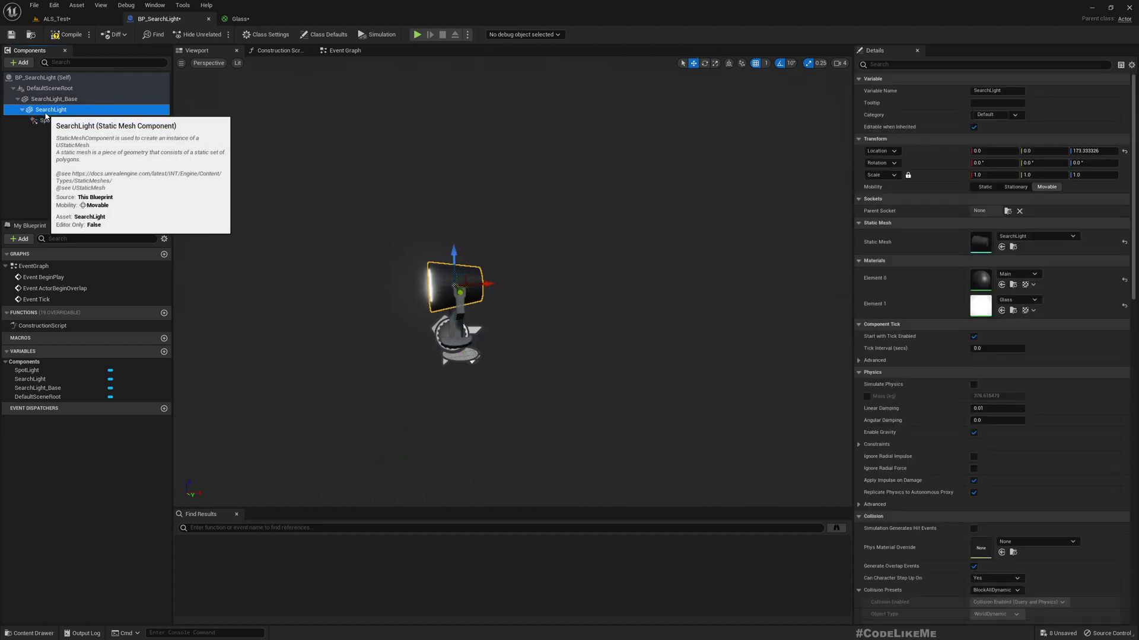
{"action": "double_click", "coordinate": [980, 242]}
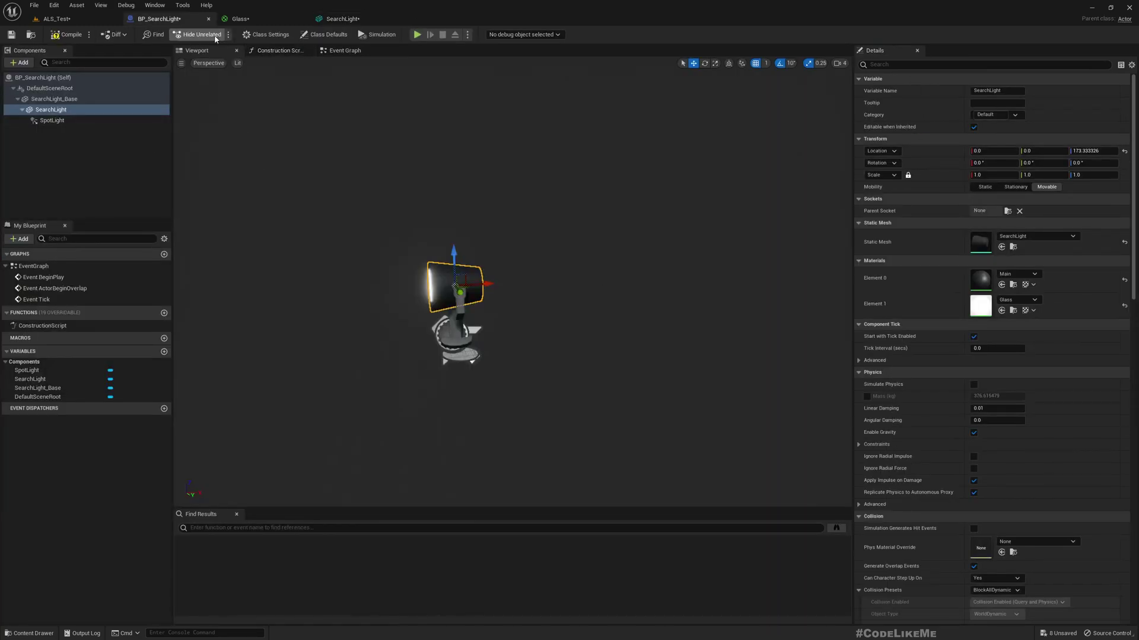
{"action": "left_click", "coordinate": [53, 121]}
{"action": "left_click", "coordinate": [49, 111]}
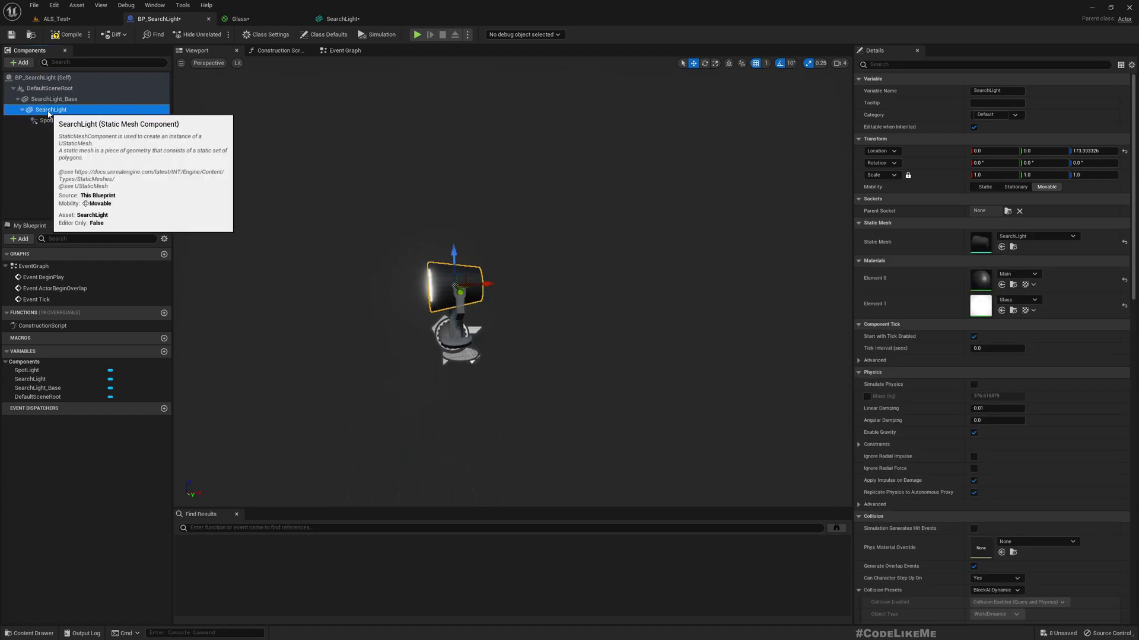
{"action": "left_click", "coordinate": [341, 19]}
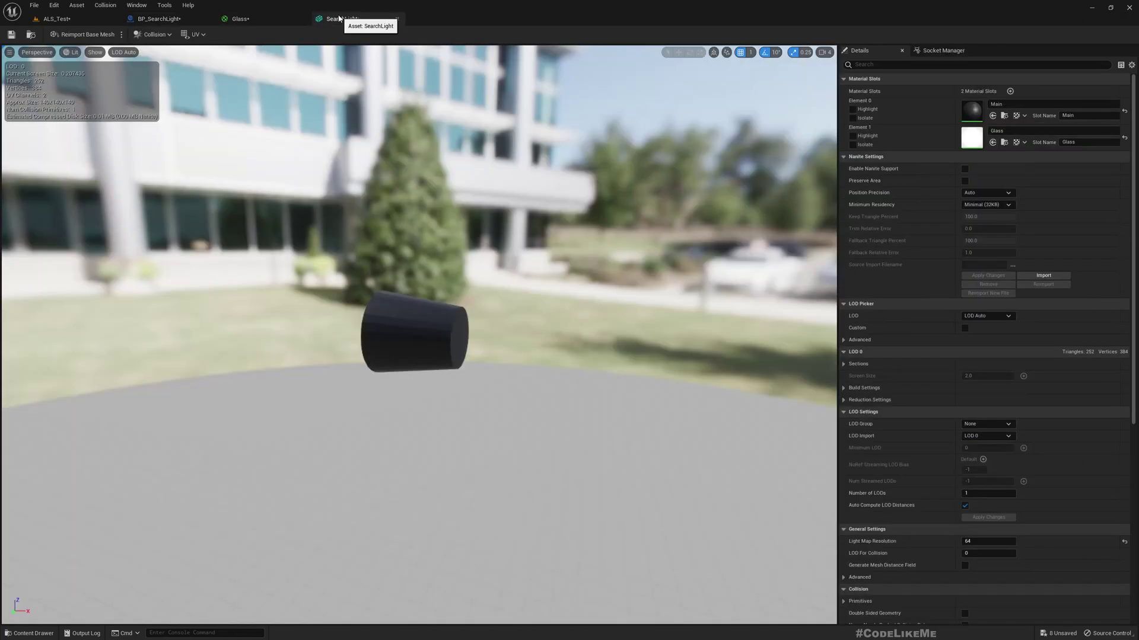
{"action": "scroll", "coordinate": [945, 465], "scroll_direction": "down", "scroll_amount": 4}
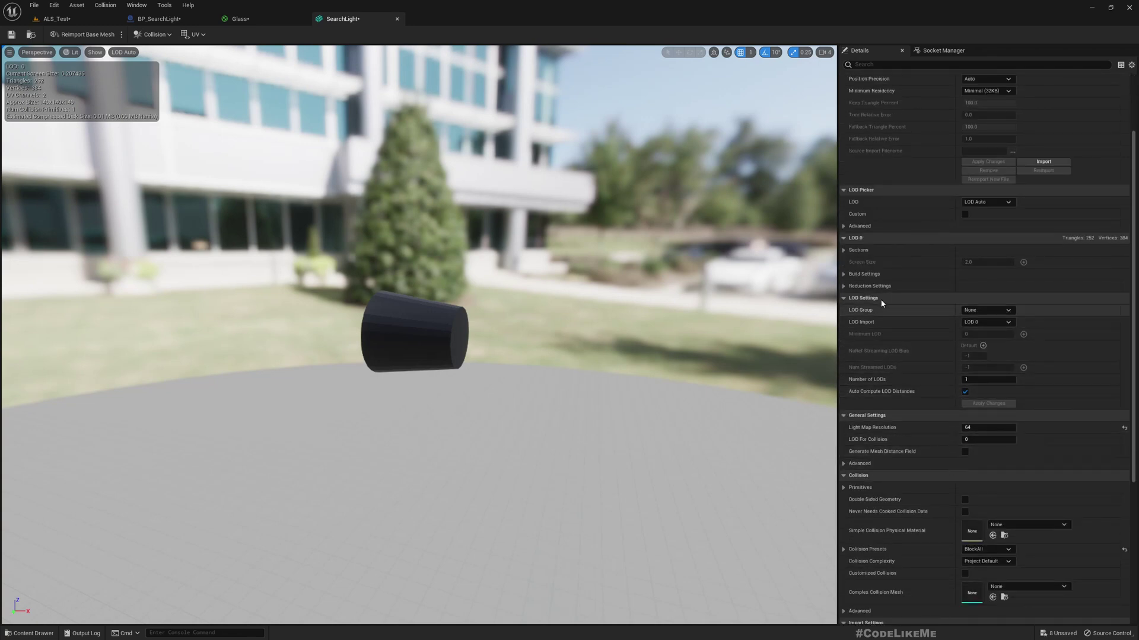
{"action": "scroll", "coordinate": [917, 403], "scroll_direction": "down", "scroll_amount": 4}
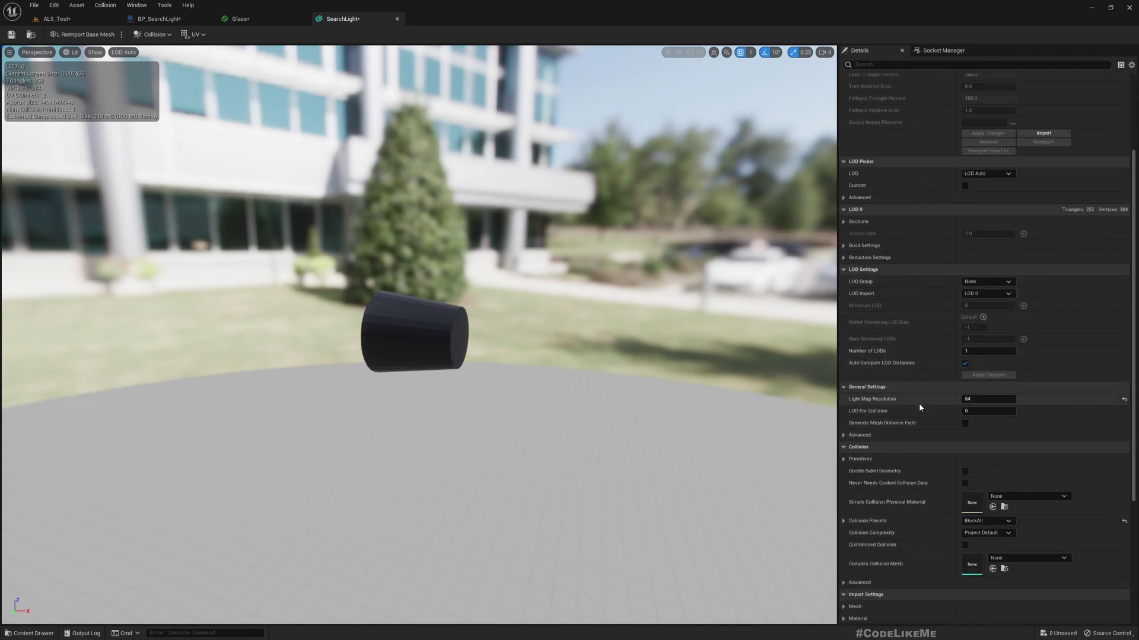
{"action": "left_click", "coordinate": [843, 517]}
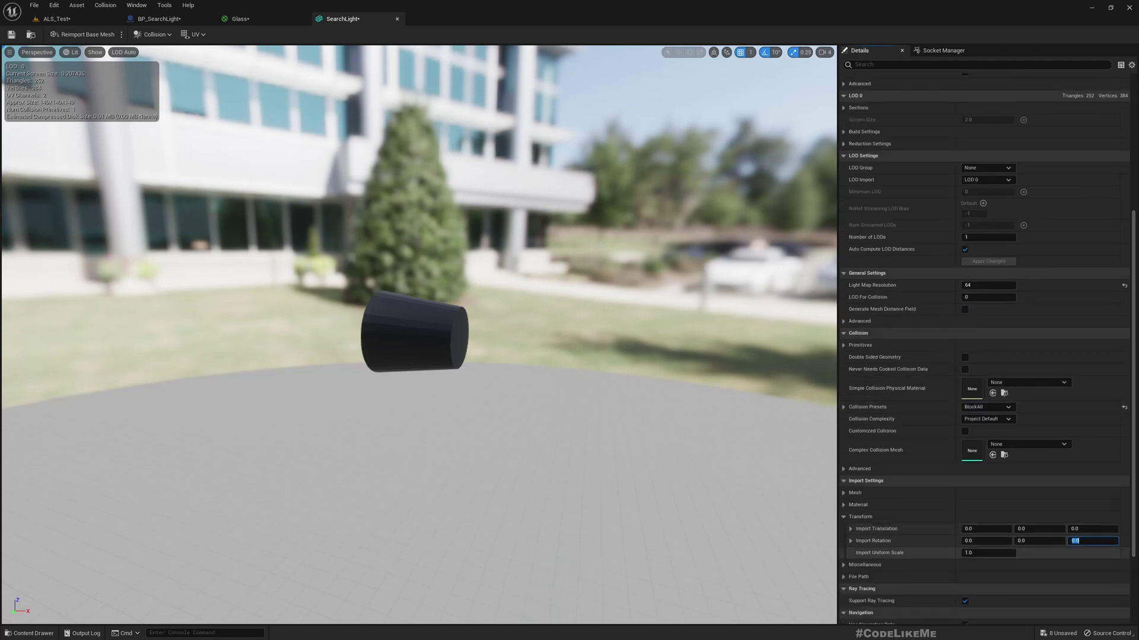
{"action": "key", "text": "Return"}
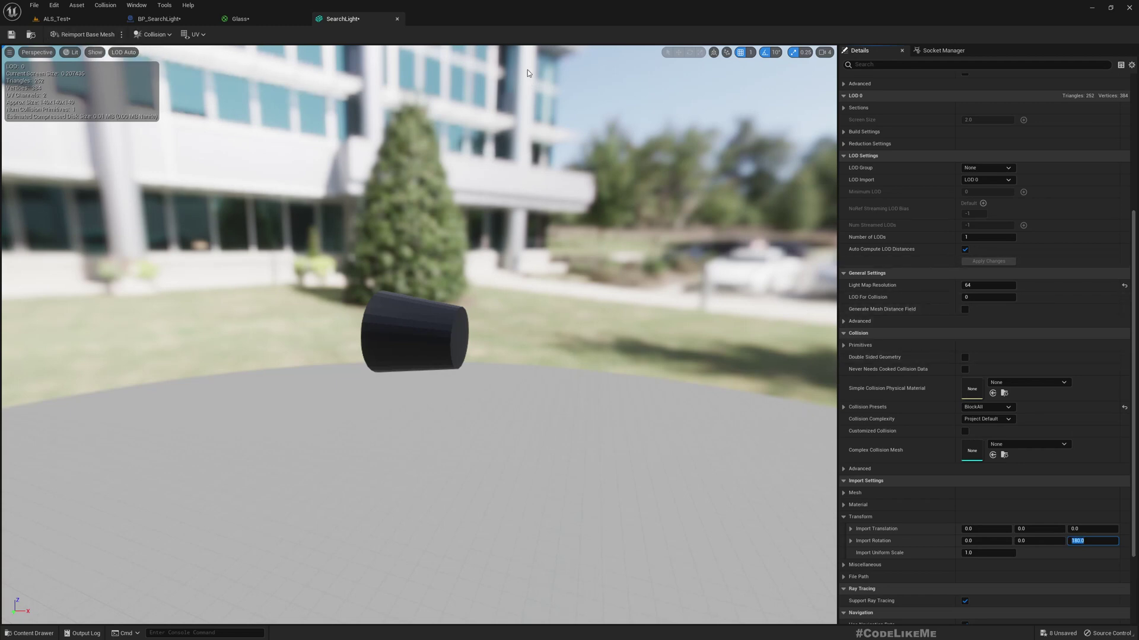
- Reimport the SearchLight base mesh and check which way the lamp faces in the BP_SearchLight viewport
{"action": "left_click", "coordinate": [75, 6]}
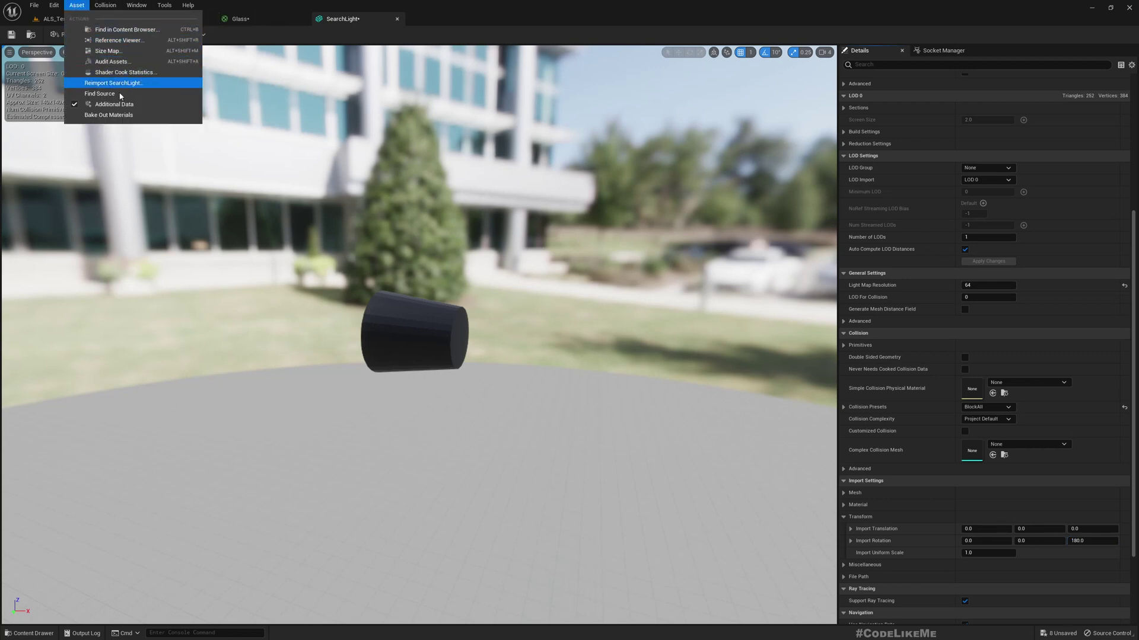
{"action": "left_click", "coordinate": [1056, 493]}
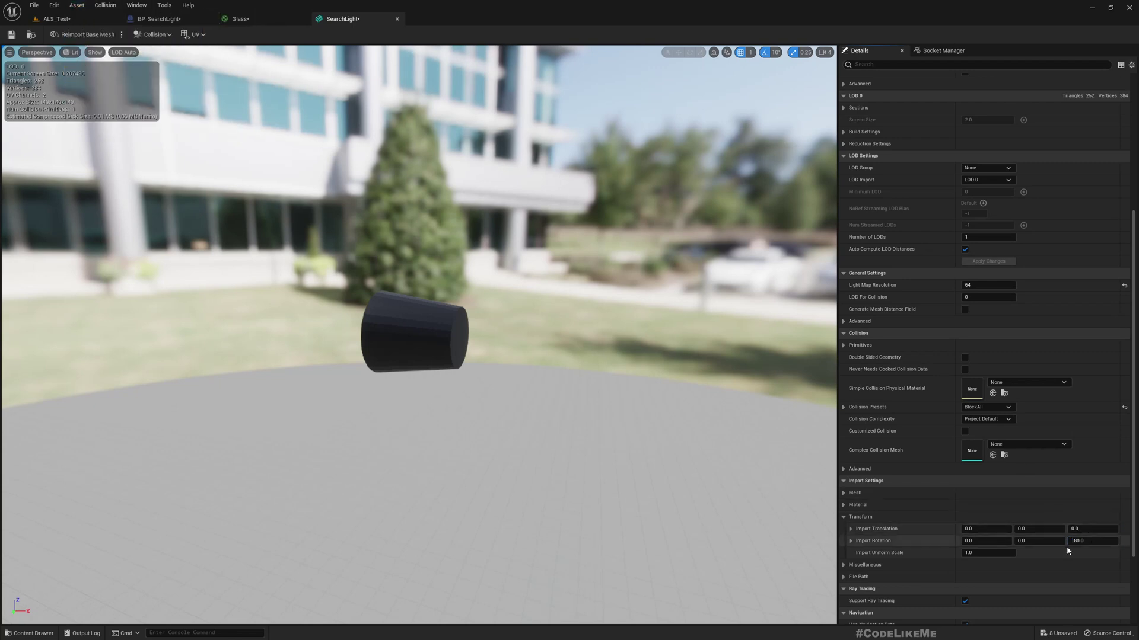
{"action": "left_click", "coordinate": [88, 34]}
{"action": "left_click", "coordinate": [159, 18]}
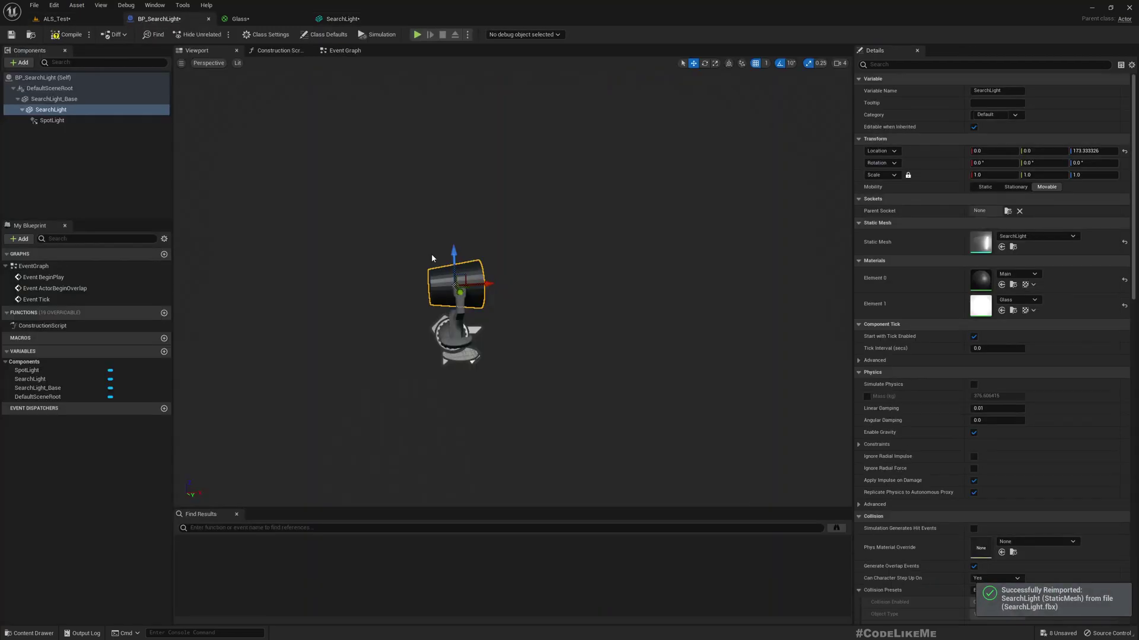
{"action": "scroll", "coordinate": [476, 304], "scroll_direction": "up", "scroll_amount": 4}
{"action": "right_click_drag", "start_coordinate": [476, 304], "coordinate": [477, 263]}
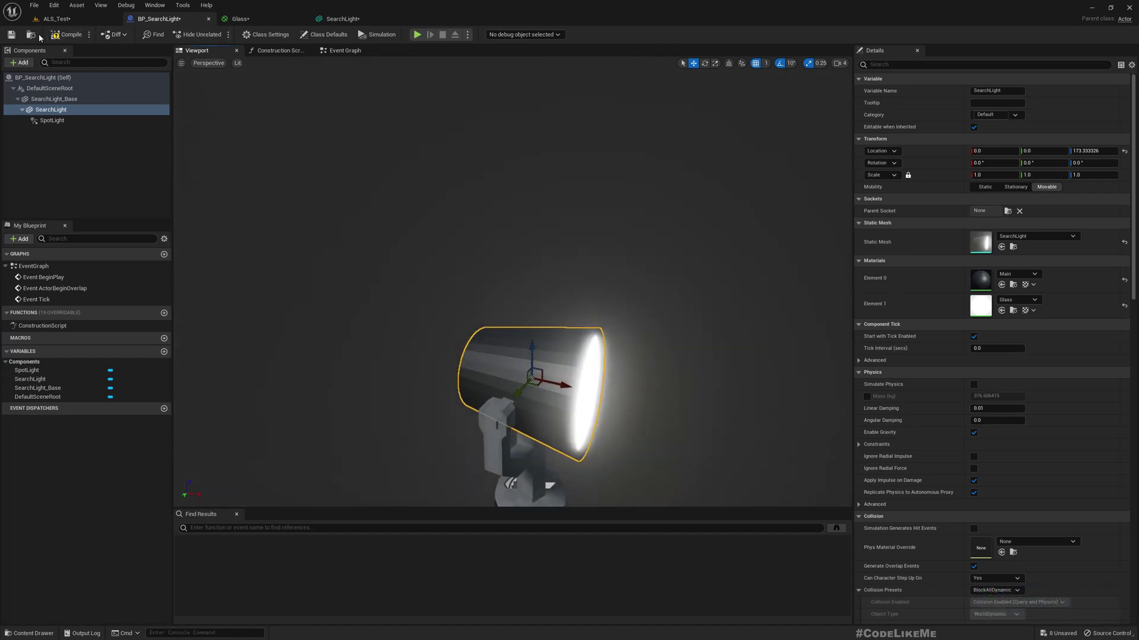
- Set the placed BP_SearchLight actor's Z rotation to 180° in the ALS_Test level
{"action": "left_click", "coordinate": [56, 19]}
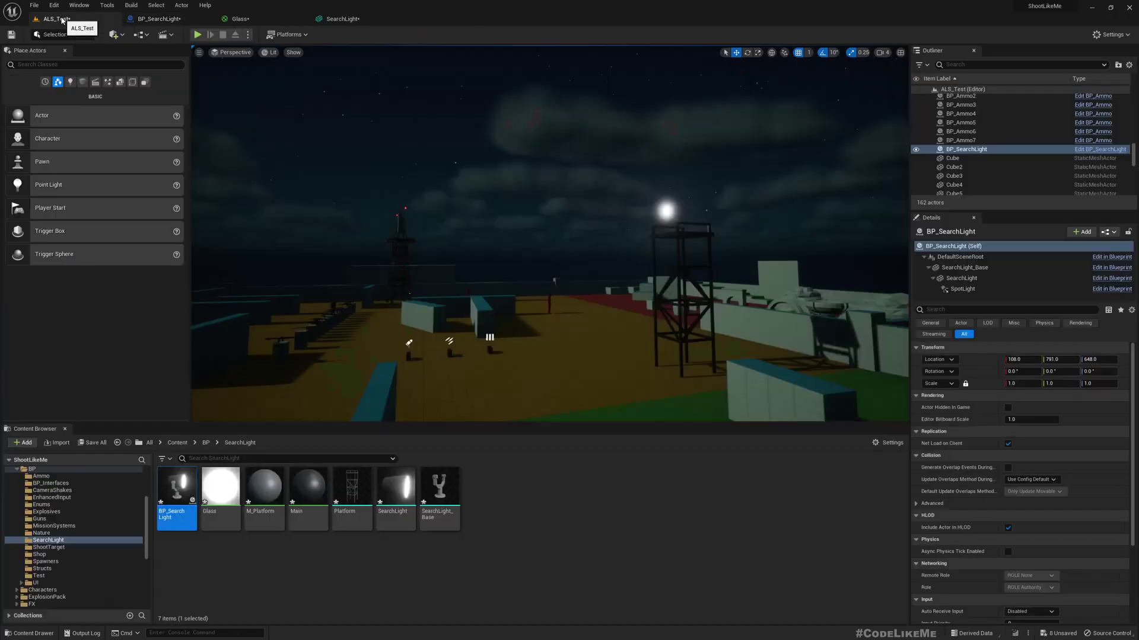
{"action": "key", "text": "f"}
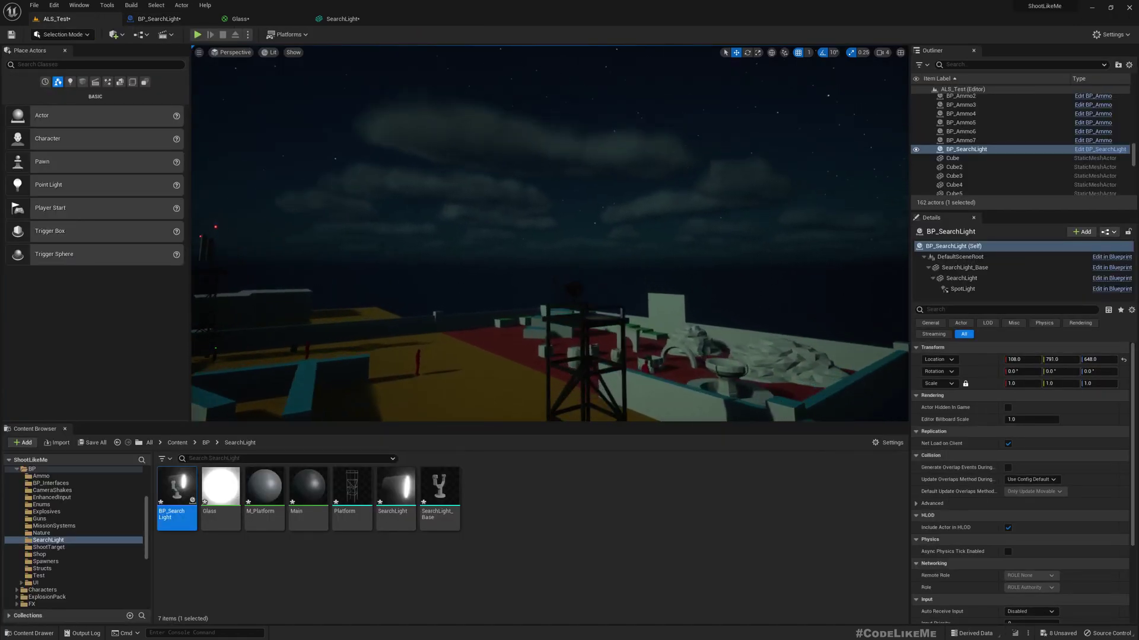
{"action": "left_click", "coordinate": [584, 280]}
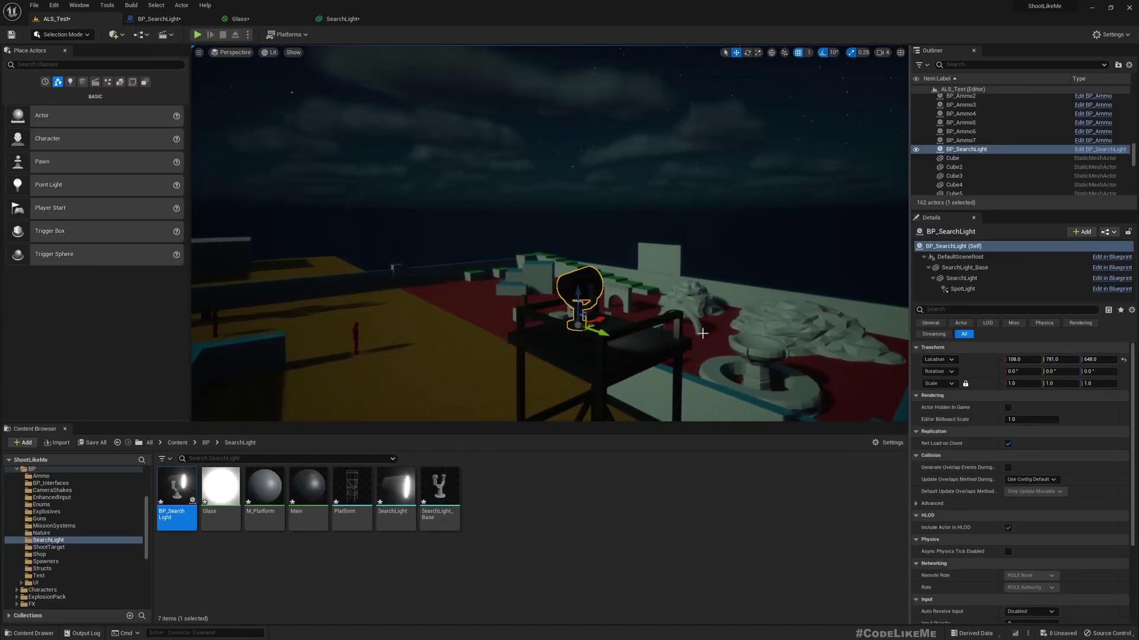
{"action": "left_click", "coordinate": [1104, 371]}
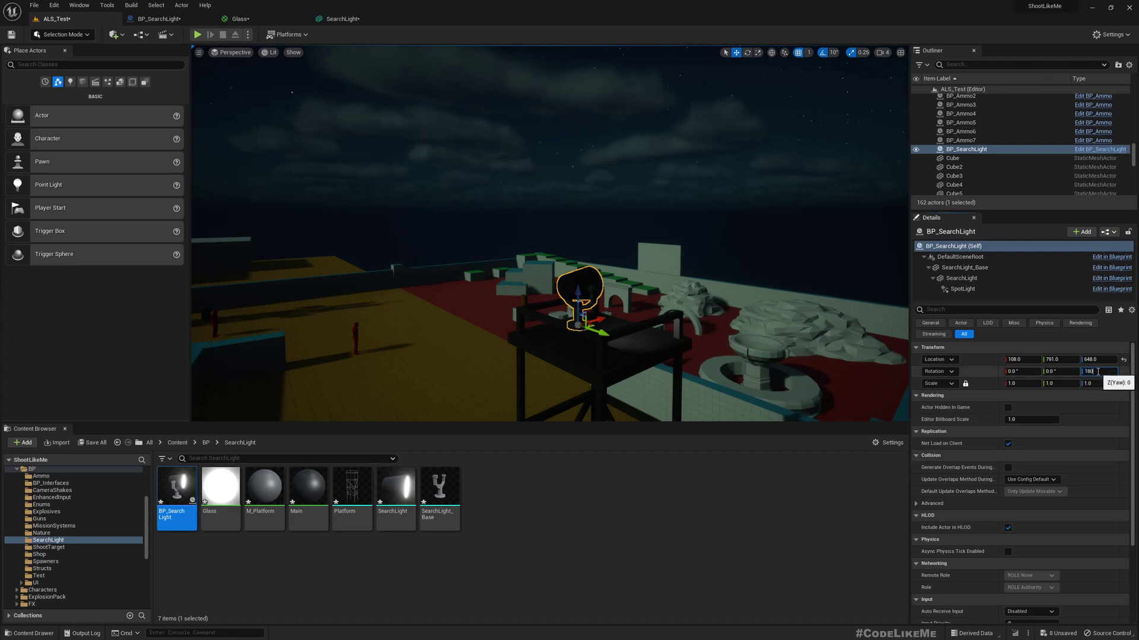
{"action": "type", "text": "180"}
{"action": "key", "text": "Return"}
- Reposition the SpotLight component in BP_SearchLight to X 100 and Z 0, in front of the lamp's glass
{"action": "left_click", "coordinate": [158, 19]}
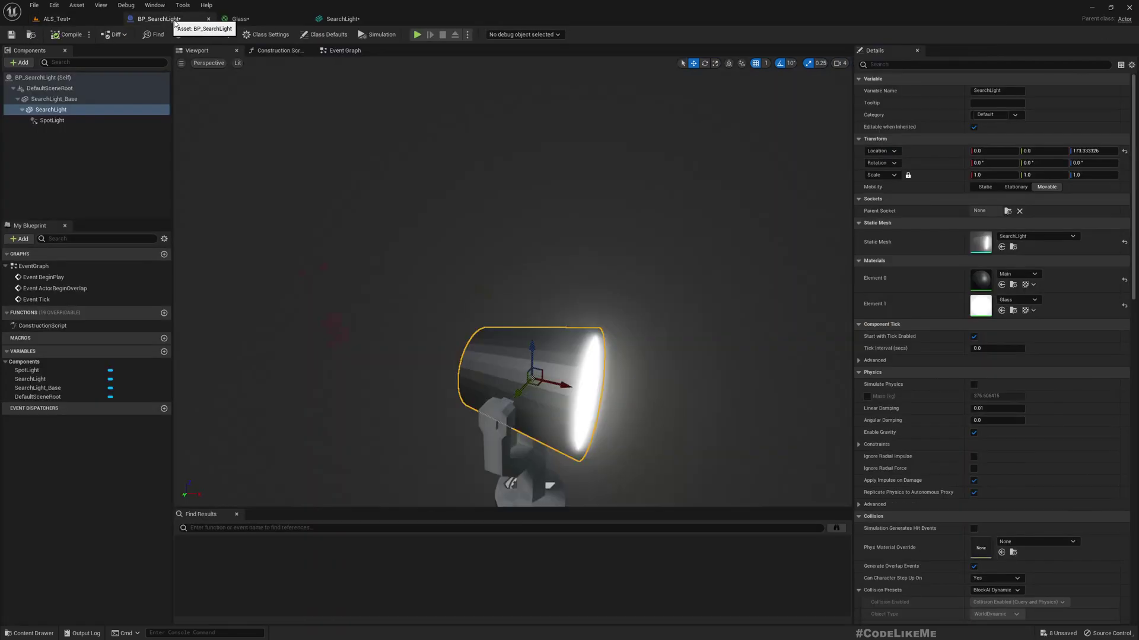
{"action": "double_click", "coordinate": [52, 120]}
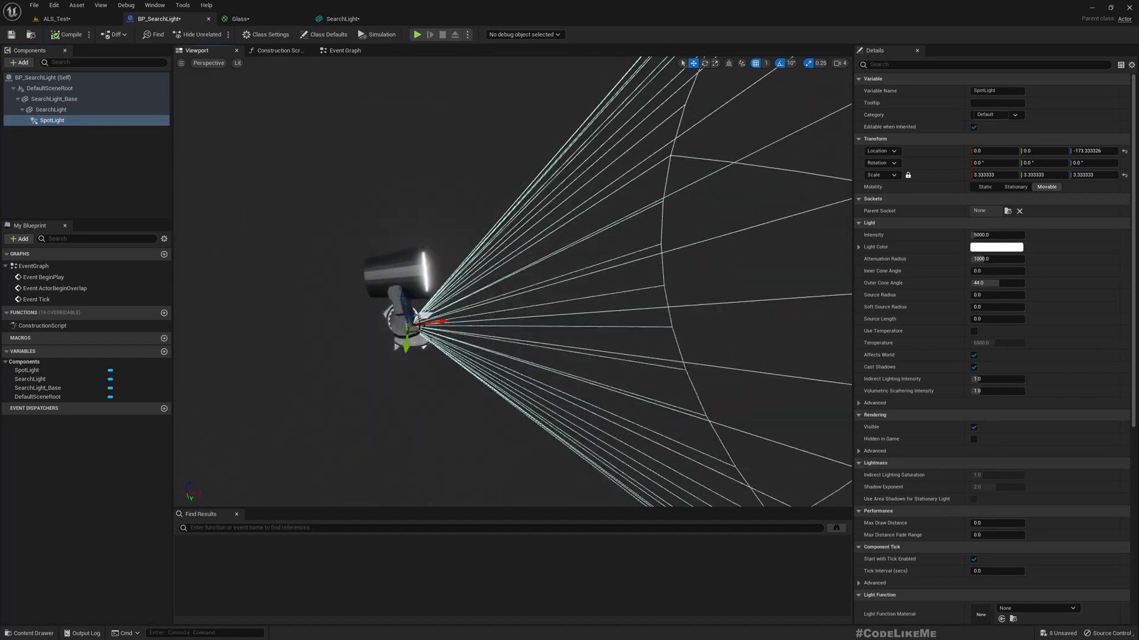
{"action": "right_click_drag", "start_coordinate": [445, 265], "coordinate": [427, 232]}
{"action": "right_click_drag", "start_coordinate": [427, 274], "coordinate": [377, 166]}
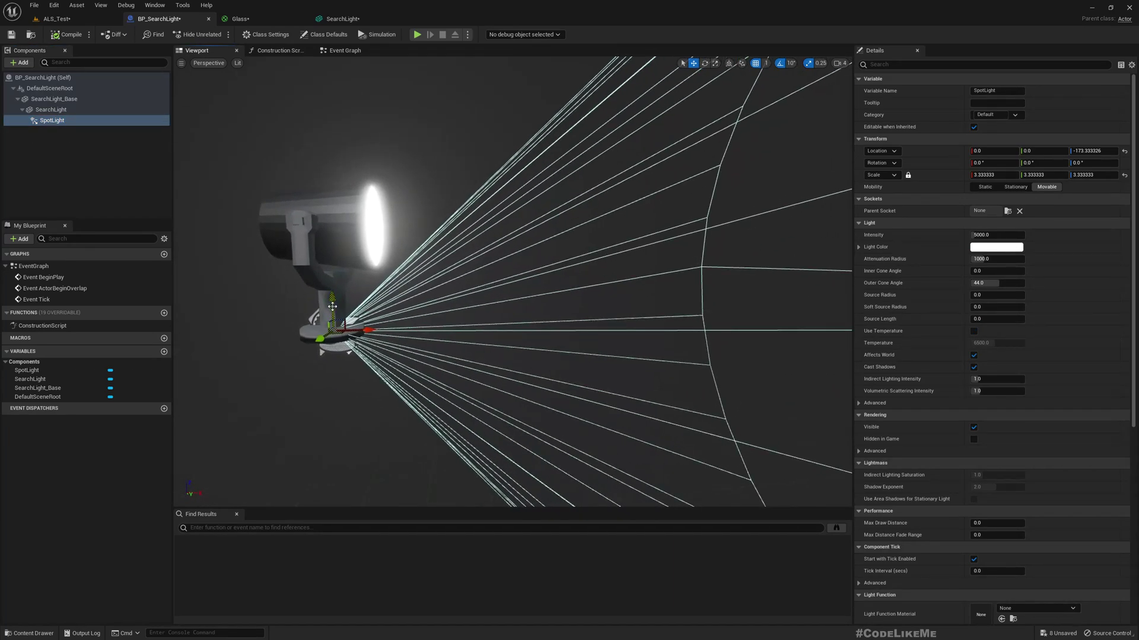
{"action": "left_click", "coordinate": [1092, 151]}
{"action": "type", "text": "0"}
{"action": "key", "text": "Return"}
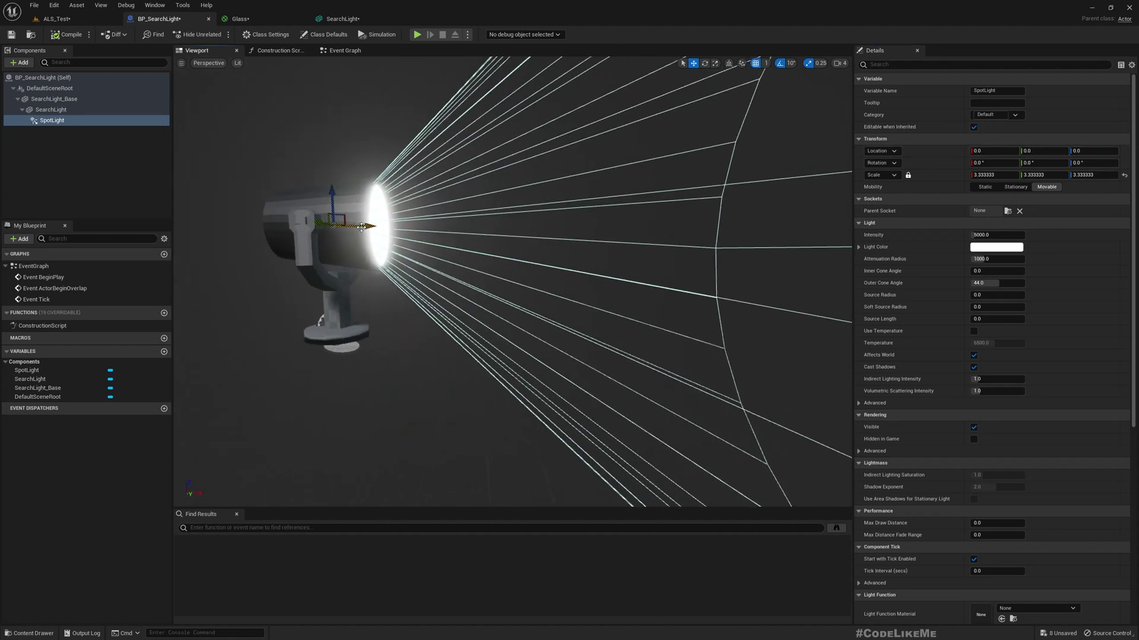
{"action": "left_click_drag", "start_coordinate": [359, 228], "coordinate": [425, 227]}
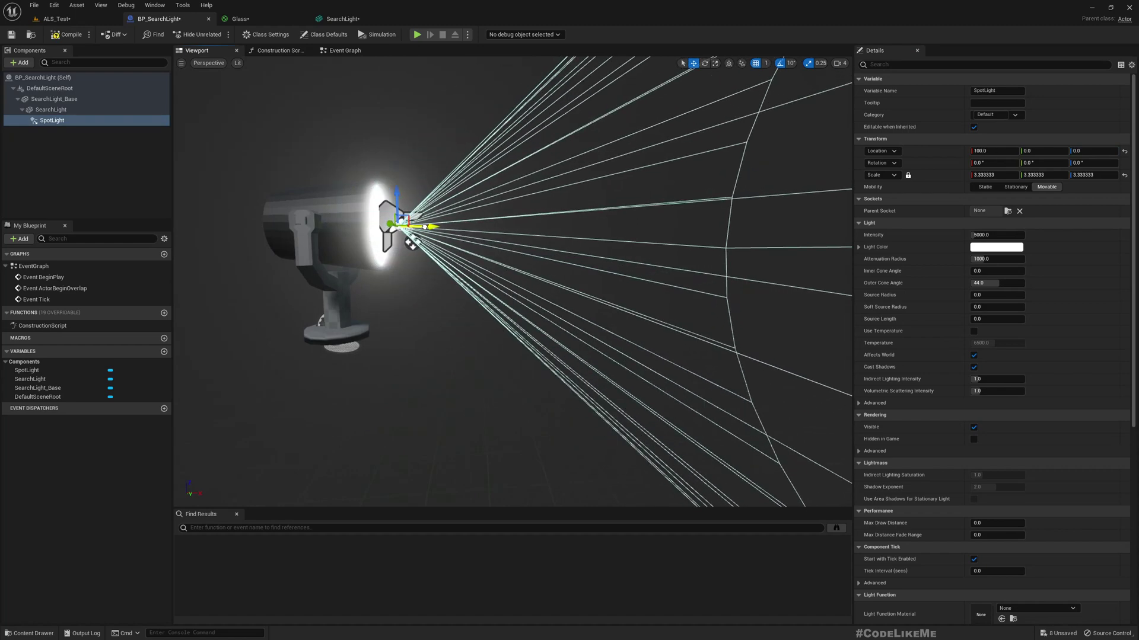
- Set the SpotLight's Outer Cone Angle to 10 and view the narrowed cone
{"action": "key", "text": "f"}
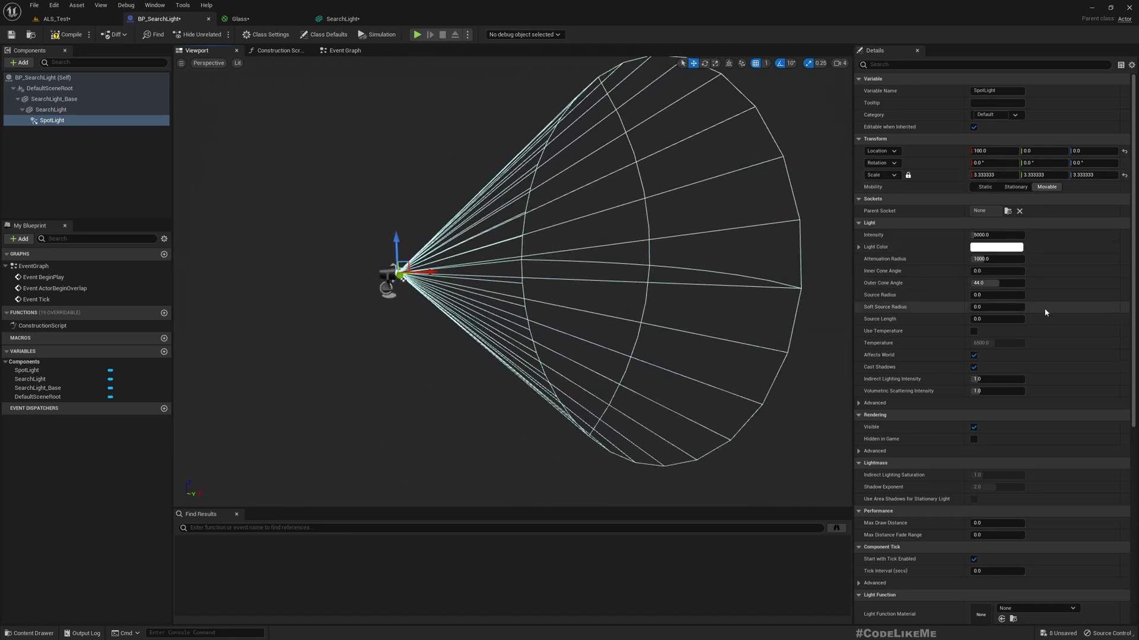
{"action": "left_click", "coordinate": [996, 283]}
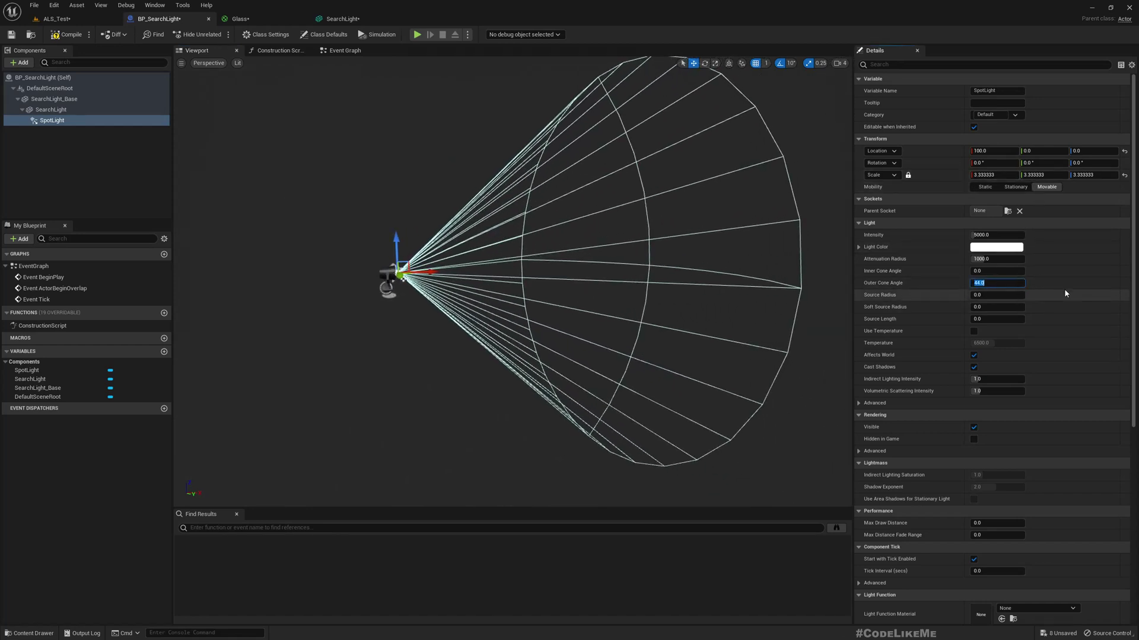
{"action": "type", "text": "10"}
{"action": "key", "text": "Return"}
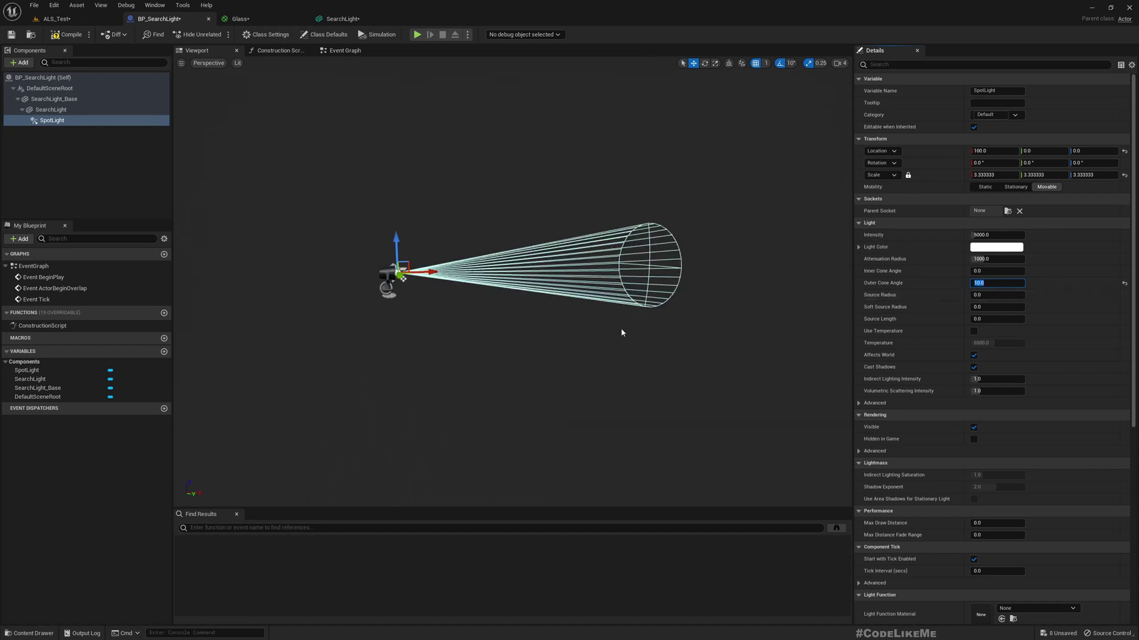
{"action": "right_click_drag", "start_coordinate": [622, 330], "coordinate": [652, 338]}
{"action": "middle_click_drag", "start_coordinate": [621, 333], "coordinate": [654, 340]}
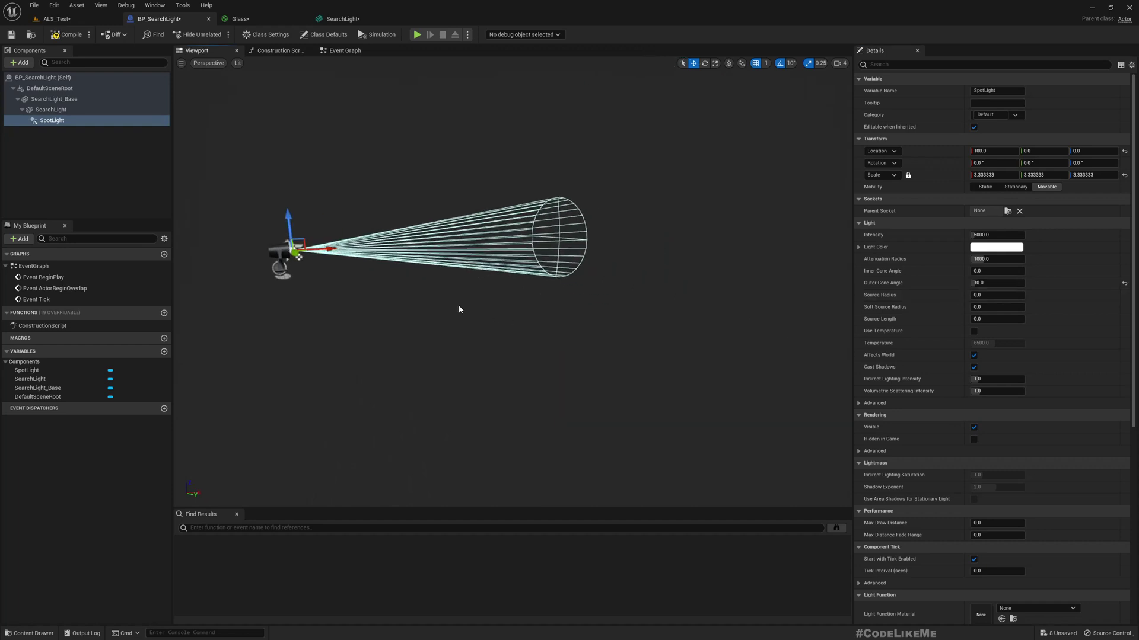
{"action": "left_click_drag", "start_coordinate": [480, 302], "coordinate": [463, 333]}
{"action": "scroll", "coordinate": [559, 302], "scroll_direction": "up", "scroll_amount": 3}
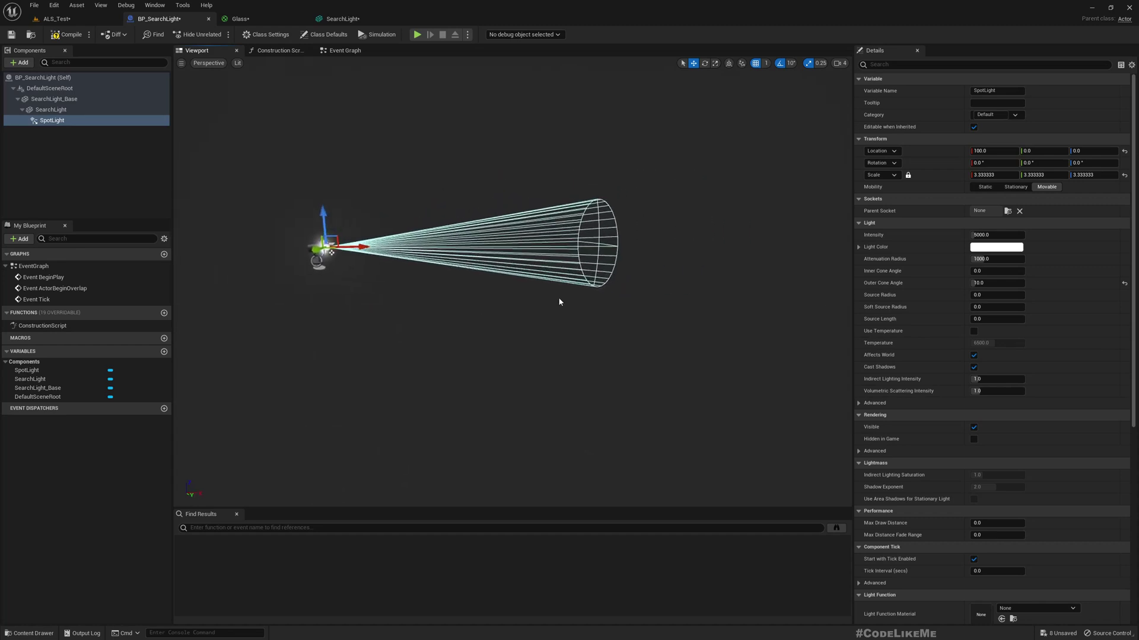
- Set the SpotLight's Attenuation Radius to 3000 and check the searchlight in the ALS_Test level
{"action": "left_click", "coordinate": [1004, 237]}
{"action": "left_click", "coordinate": [1011, 261]}
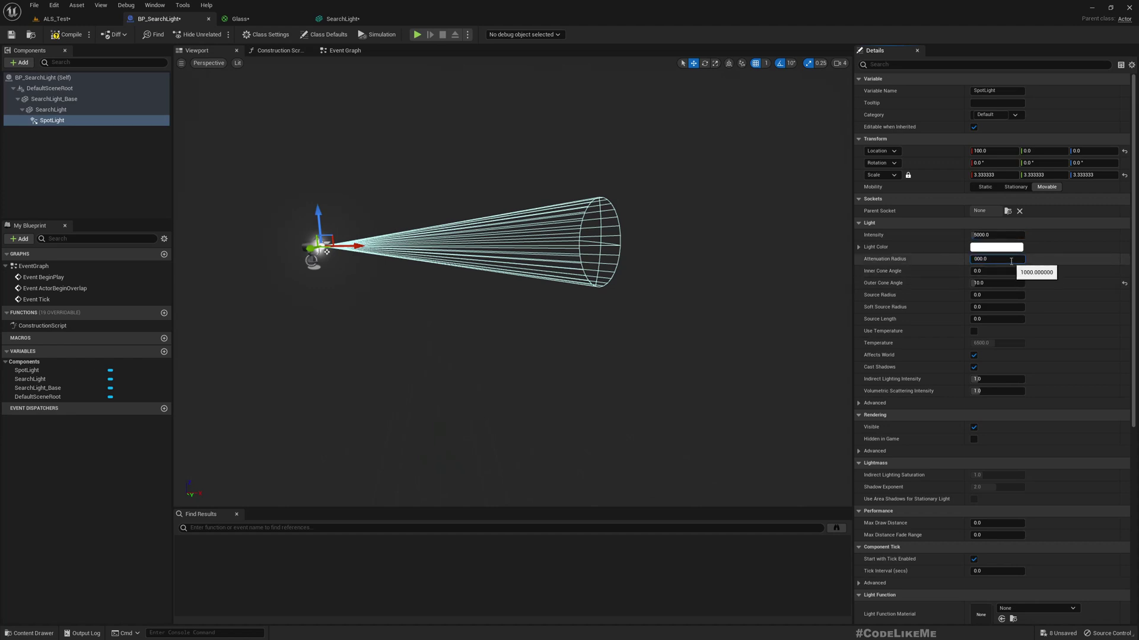
{"action": "type", "text": "3"}
{"action": "key", "text": "Return"}
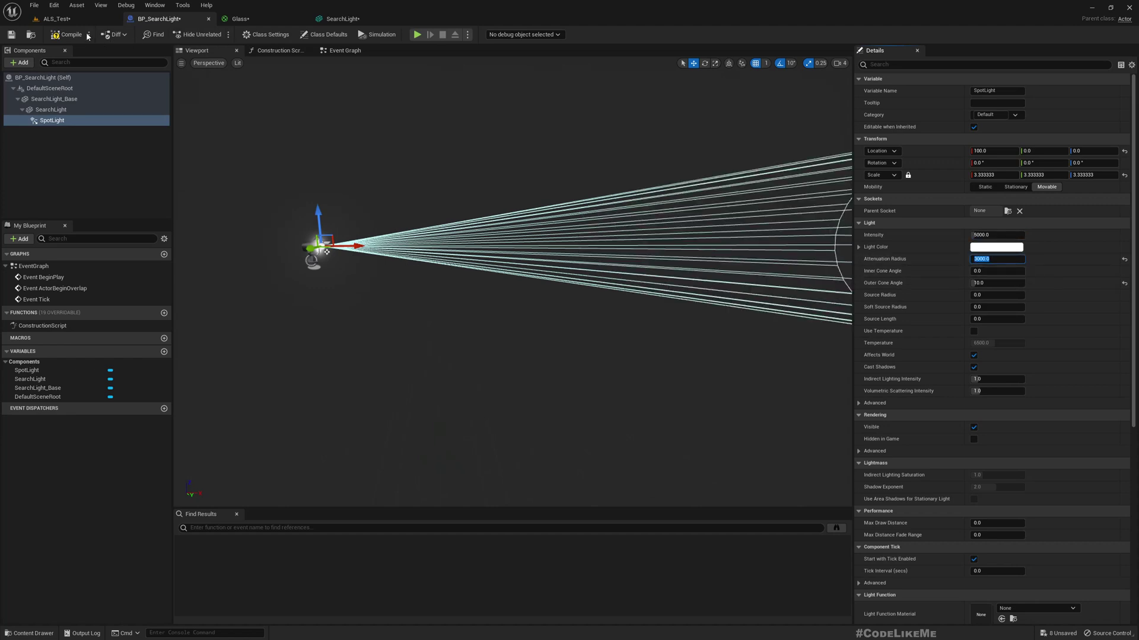
{"action": "left_click", "coordinate": [56, 18]}
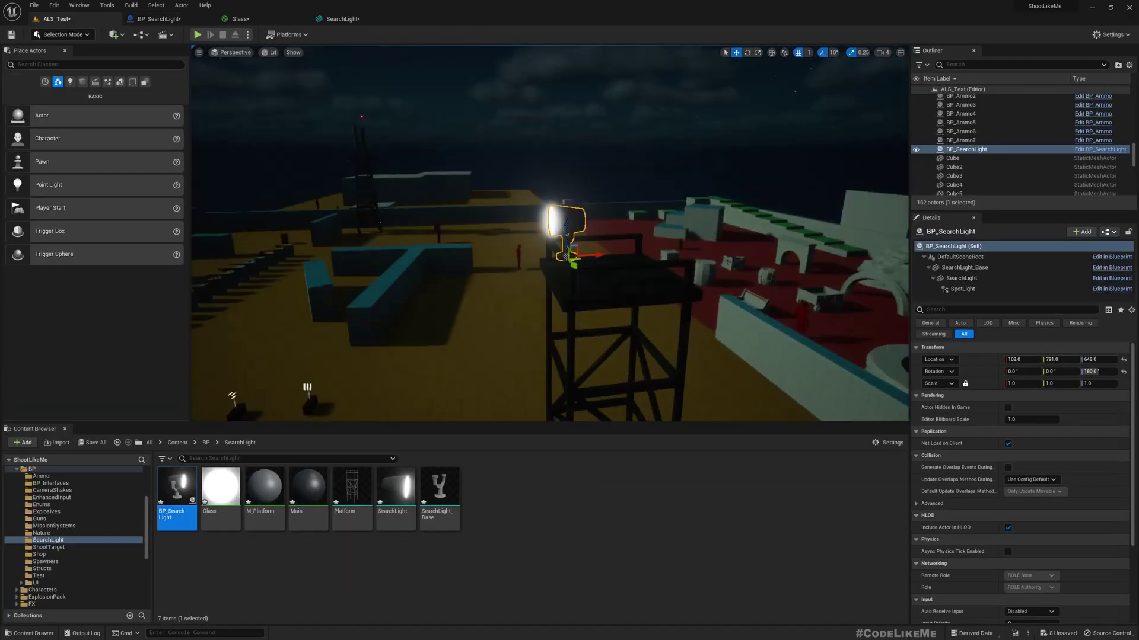
{"action": "mouse_move", "coordinate": [549, 233]}
{"action": "right_mouse_down"}
{"action": "mouse_move", "coordinate": [475, 233]}
{"action": "mouse_move", "coordinate": [549, 233]}
{"action": "right_mouse_up"}
- Tilt the SearchLight component in BP_SearchLight to a Y rotation of -20° and view the SpotLight cone's direction
{"action": "left_click", "coordinate": [159, 18]}
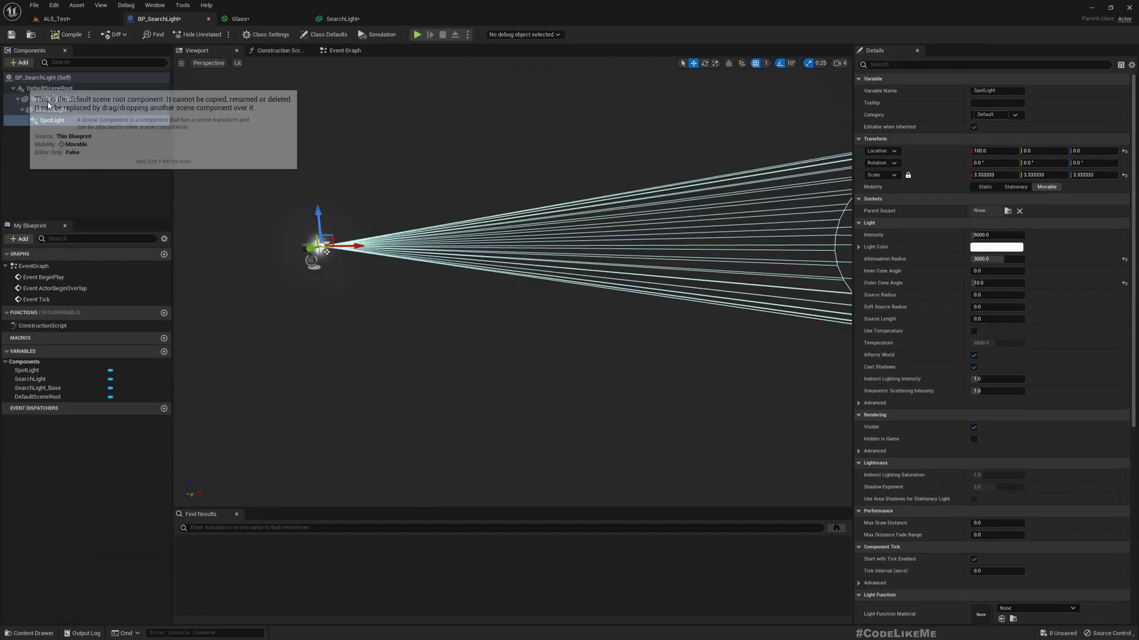
{"action": "left_click", "coordinate": [54, 110]}
{"action": "right_click_drag", "start_coordinate": [381, 221], "coordinate": [279, 177]}
{"action": "mouse_move", "coordinate": [416, 283]}
{"action": "right_mouse_down"}
{"action": "mouse_move", "coordinate": [373, 264]}
{"action": "mouse_move", "coordinate": [439, 282]}
{"action": "mouse_move", "coordinate": [417, 282]}
{"action": "right_mouse_up"}
{"action": "key", "text": "e"}
{"action": "left_click_drag", "start_coordinate": [417, 283], "coordinate": [425, 310]}
{"action": "middle_click_drag", "start_coordinate": [483, 265], "coordinate": [446, 303]}
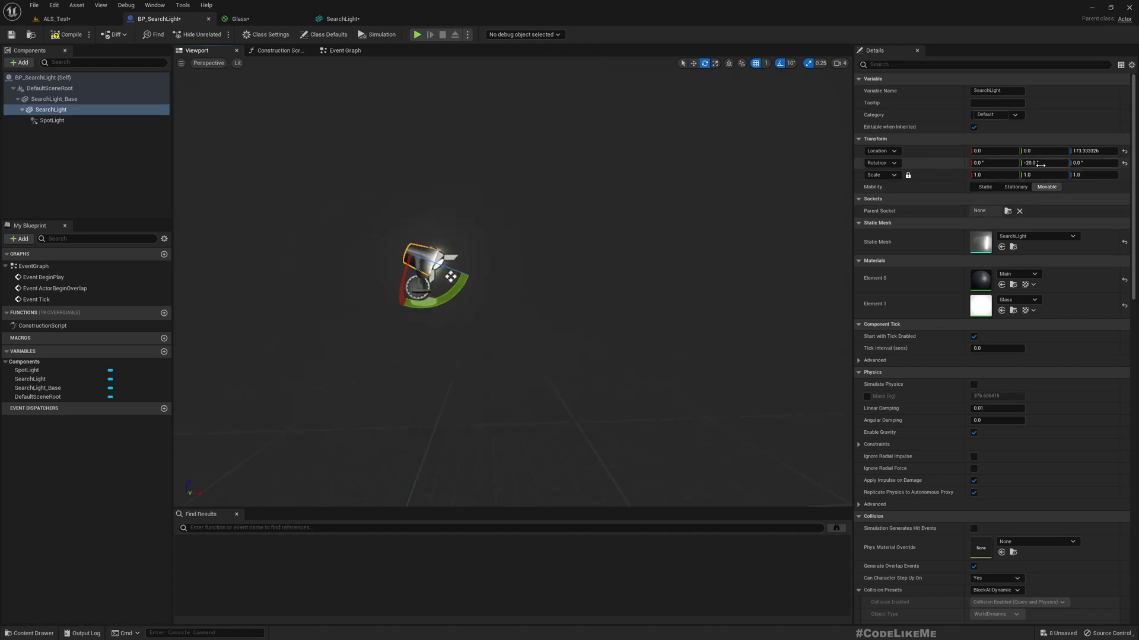
{"action": "left_click", "coordinate": [54, 121]}
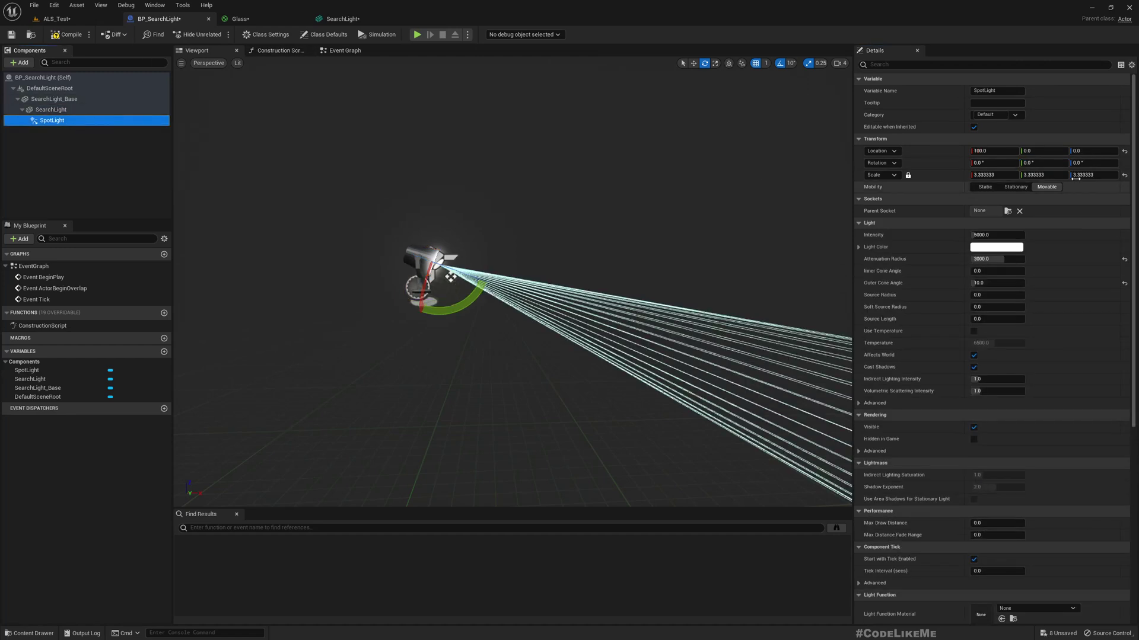
{"action": "right_click_drag", "start_coordinate": [552, 205], "coordinate": [655, 146]}
- Compile BP_SearchLight and check the tilted lamp on the watchtower in the ALS_Test level, undoing any accidental move
{"action": "left_click", "coordinate": [66, 40]}
{"action": "left_click", "coordinate": [61, 23]}
{"action": "left_click_drag", "start_coordinate": [673, 120], "coordinate": [661, 141]}
{"action": "key", "text": "ctrl+z"}
{"action": "right_click_drag", "start_coordinate": [567, 217], "coordinate": [566, 178]}
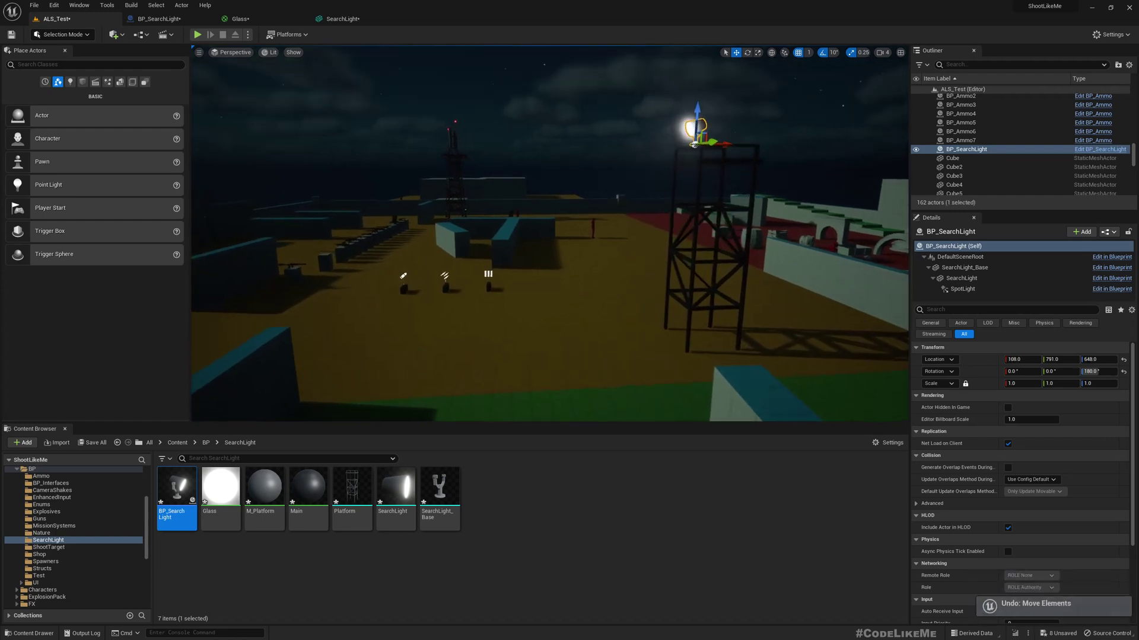
- Set the SearchLight component's Y rotation to -30° in BP_SearchLight
{"action": "left_click", "coordinate": [166, 19]}
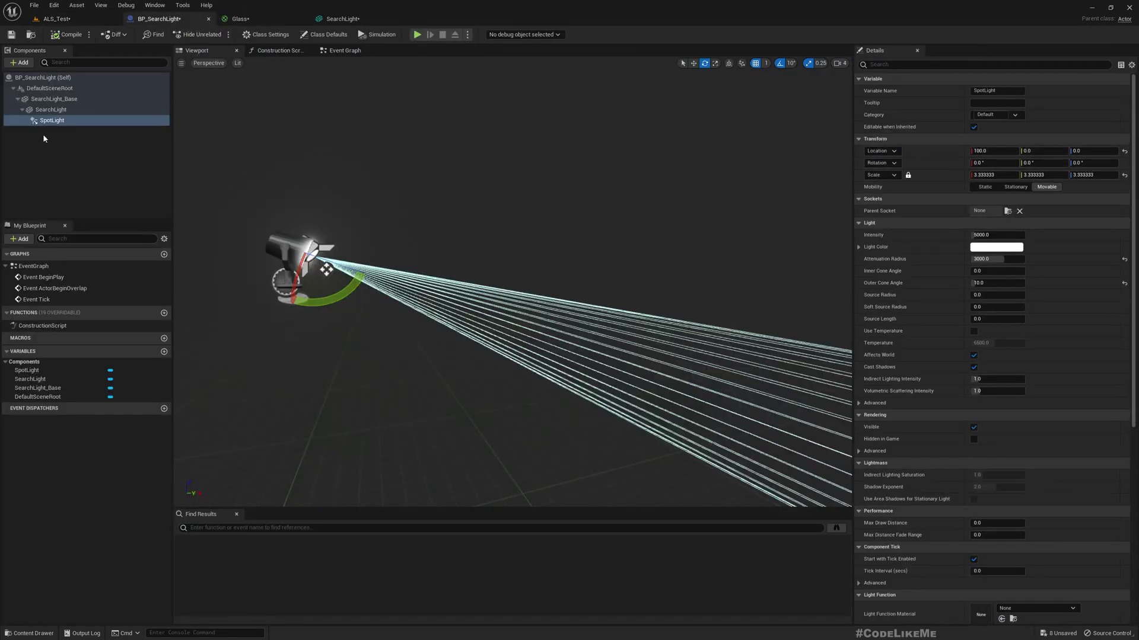
{"action": "left_click", "coordinate": [51, 110]}
{"action": "left_click", "coordinate": [1040, 163]}
{"action": "type", "text": "-30"}
{"action": "key", "text": "Return"}
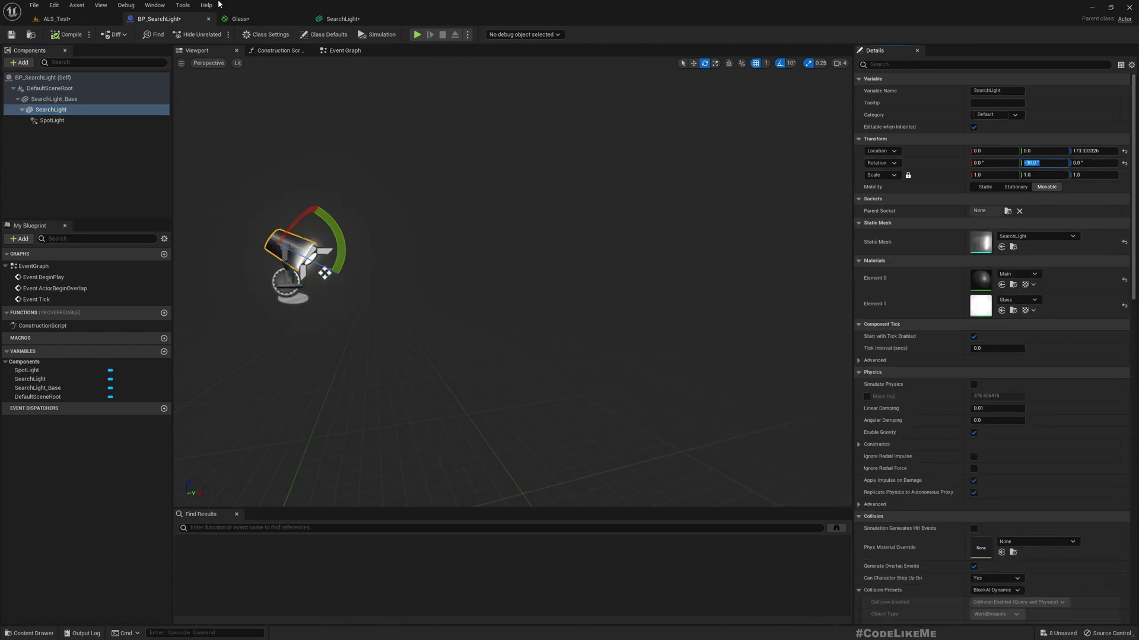
- Select the placed actor's SpotLight component in ALS_Test and examine where its cone meets the ground
{"action": "left_click", "coordinate": [69, 21]}
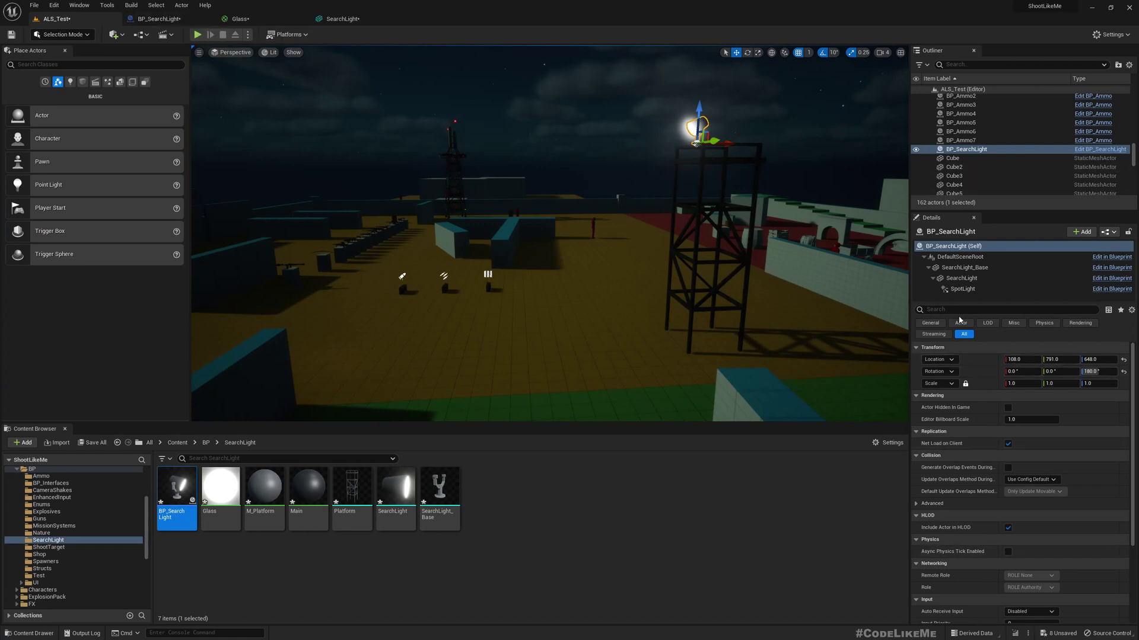
{"action": "left_click", "coordinate": [962, 289]}
{"action": "right_click_drag", "start_coordinate": [523, 264], "coordinate": [658, 314]}
{"action": "key", "text": "g"}
{"action": "key", "text": "a"}
{"action": "right_click_drag", "start_coordinate": [551, 225], "coordinate": [661, 226]}
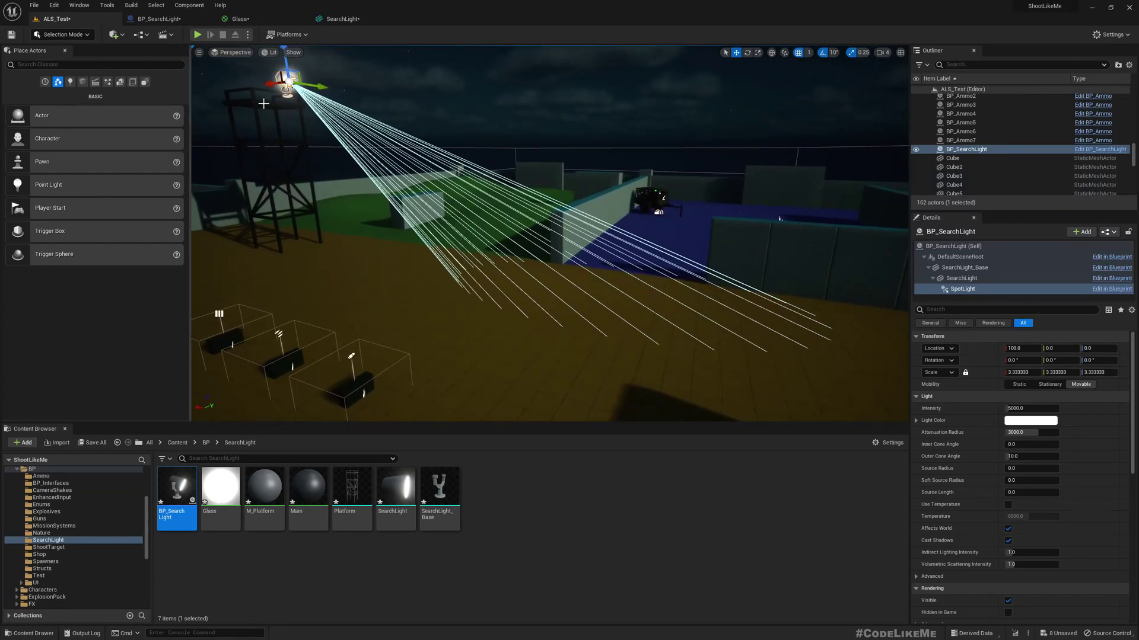
{"action": "right_click_drag", "start_coordinate": [261, 100], "coordinate": [294, 110]}
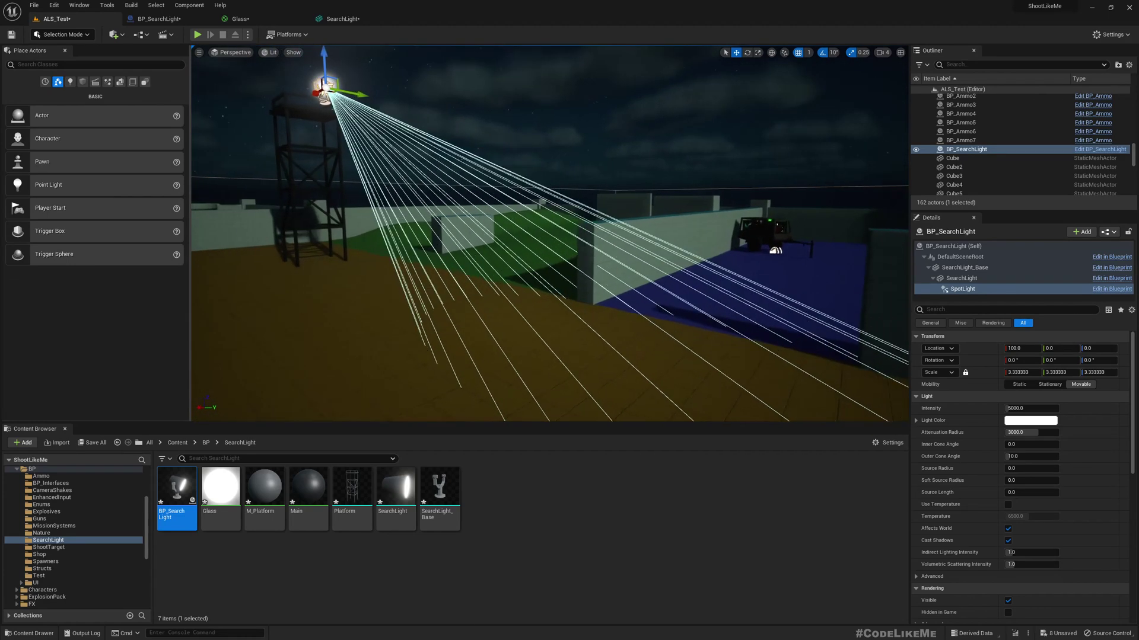
- Set the SpotLight's Outer Cone Angle to 5 in BP_SearchLight
{"action": "left_click", "coordinate": [159, 18]}
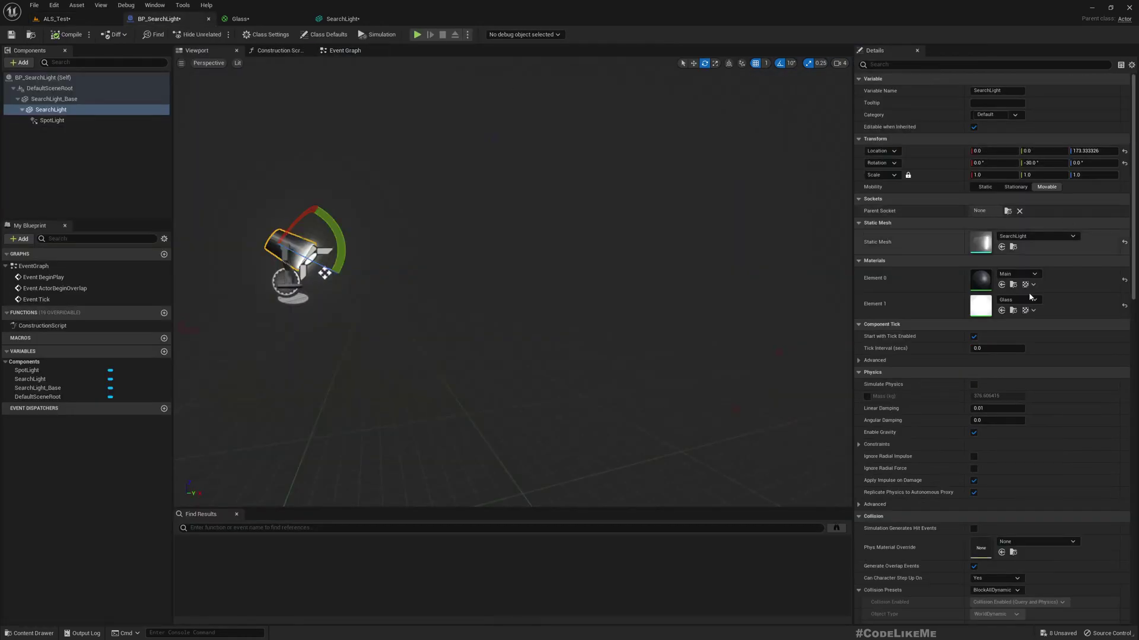
{"action": "left_click", "coordinate": [47, 120]}
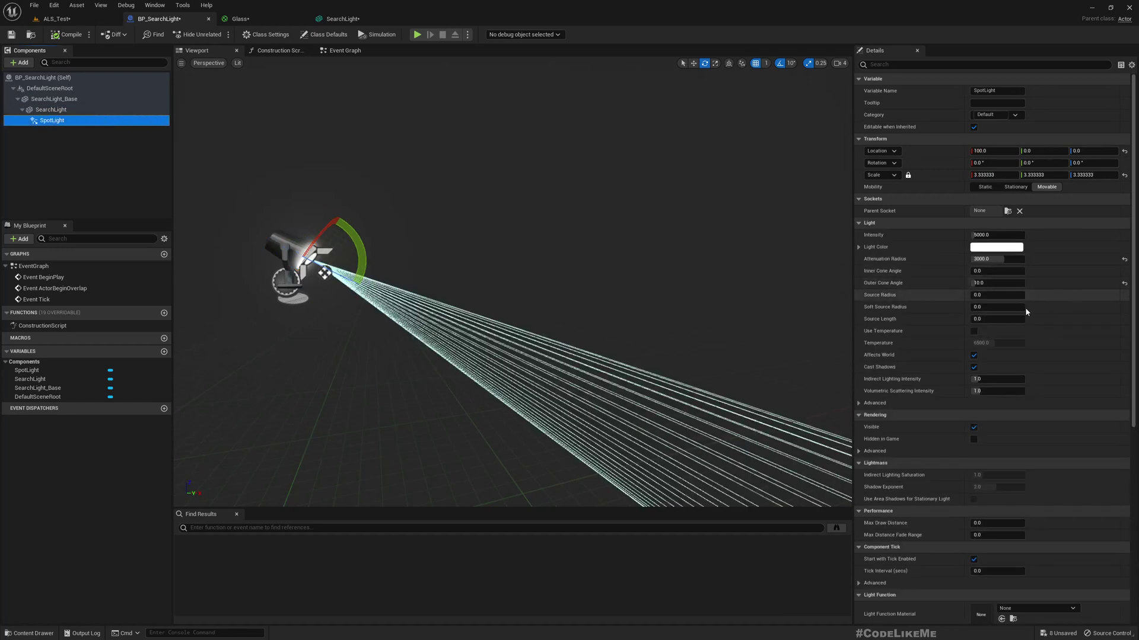
{"action": "left_click", "coordinate": [998, 285]}
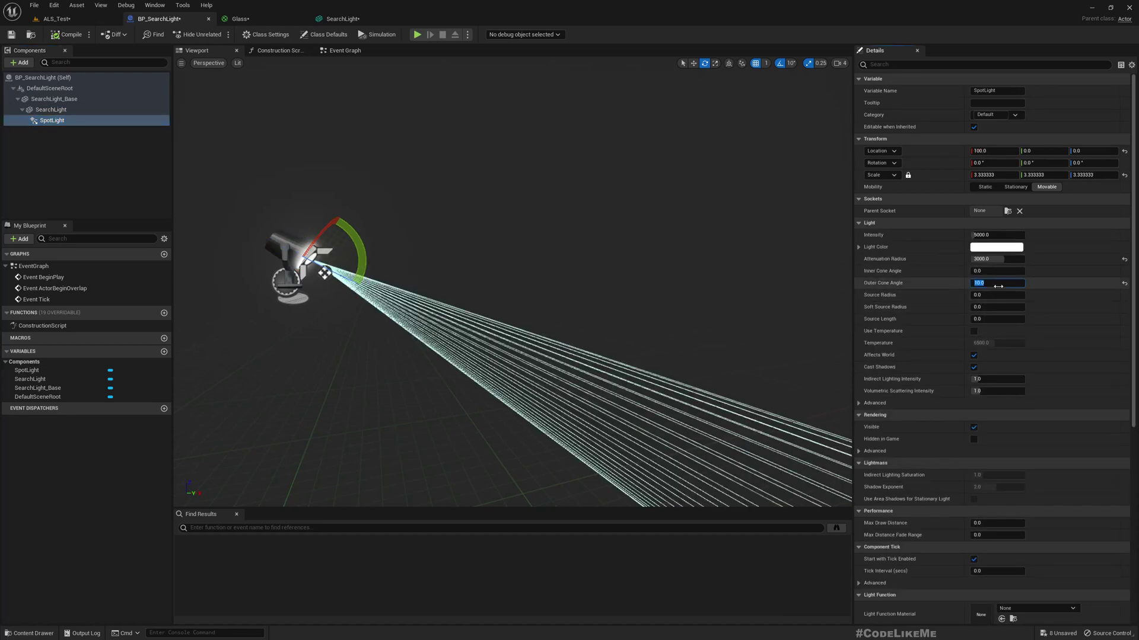
{"action": "type", "text": "5"}
{"action": "key", "text": "Return"}
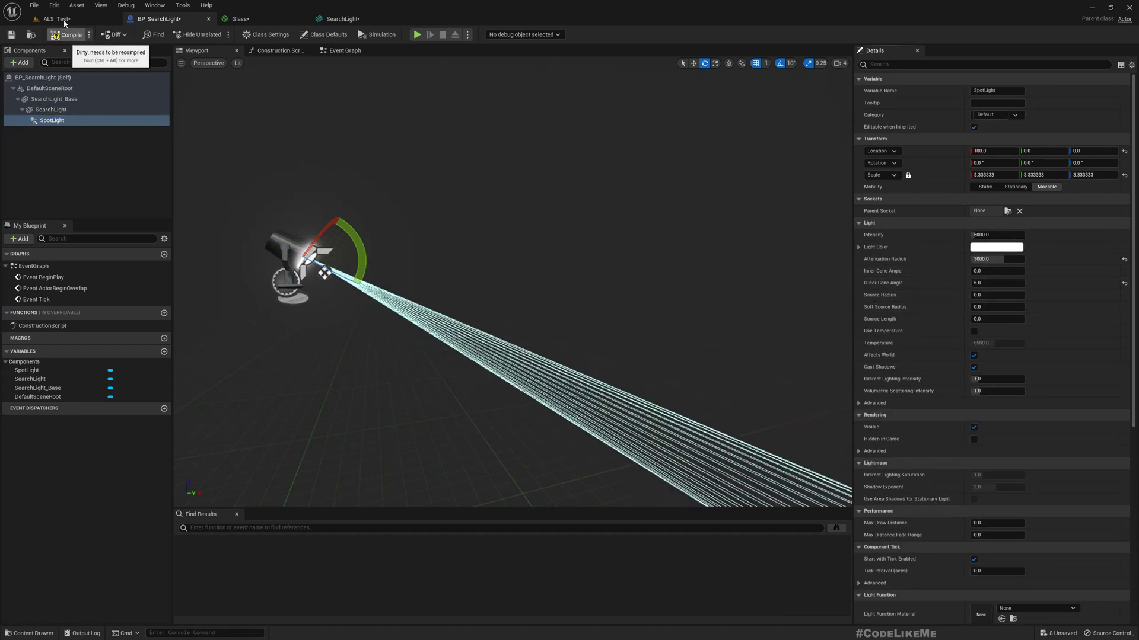
- Inspect the ground lit by the narrowed watchtower beam in the ALS_Test level
{"action": "left_click", "coordinate": [64, 20]}
{"action": "right_click_drag", "start_coordinate": [235, 89], "coordinate": [199, 110]}
{"action": "right_click_drag", "start_coordinate": [331, 238], "coordinate": [331, 238]}
{"action": "right_click_drag", "start_coordinate": [439, 336], "coordinate": [439, 337]}
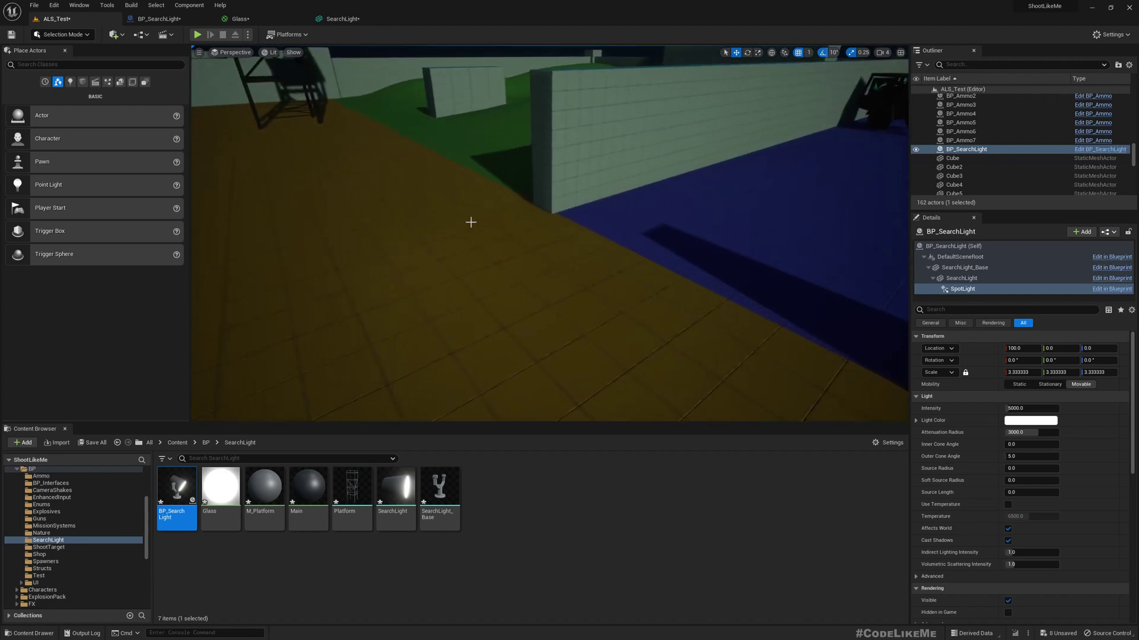
{"action": "right_click_drag", "start_coordinate": [471, 222], "coordinate": [438, 258]}
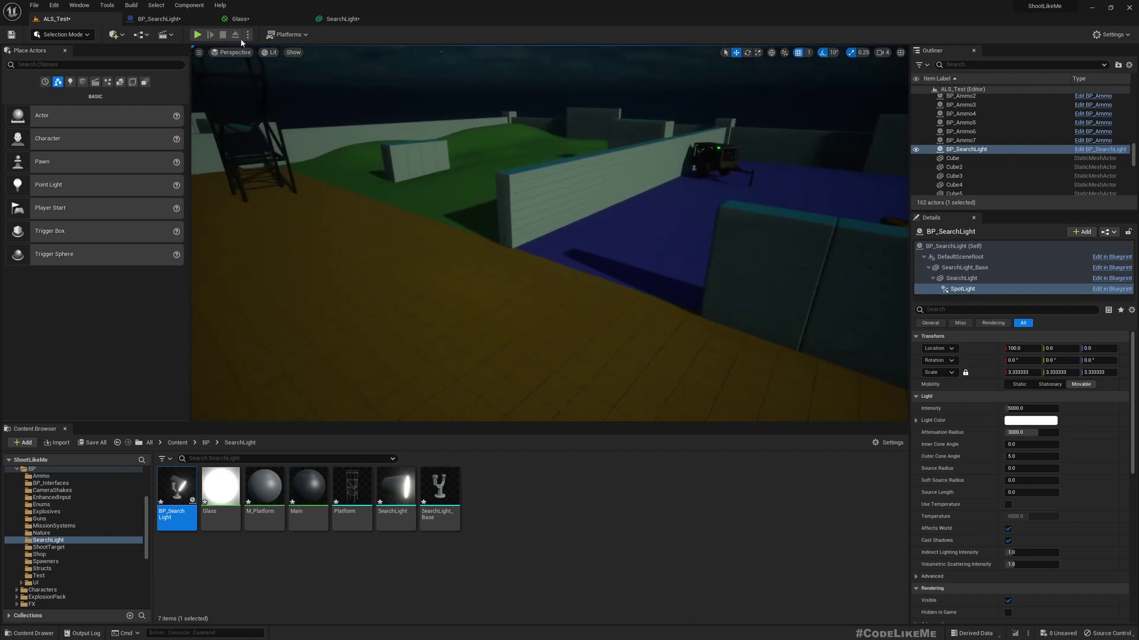
- Set the SpotLight's Intensity to 10000 in BP_SearchLight and check the compiled result in the ALS_Test level
{"action": "left_click", "coordinate": [157, 18]}
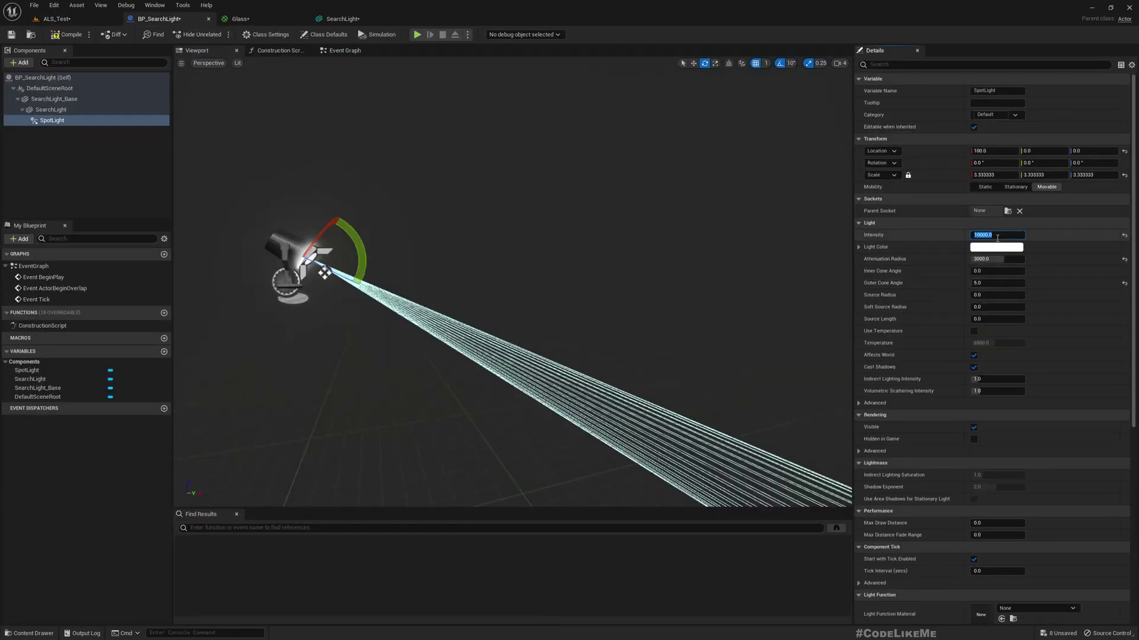
{"action": "left_click", "coordinate": [66, 35]}
{"action": "left_click", "coordinate": [56, 19]}
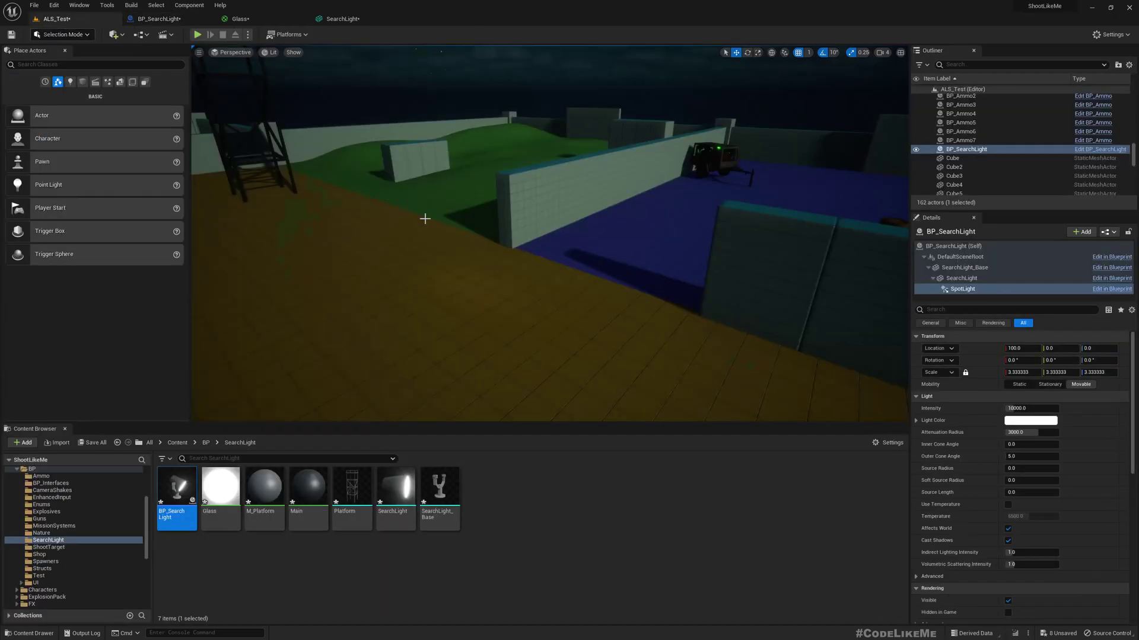
{"action": "right_click_drag", "start_coordinate": [612, 278], "coordinate": [531, 226]}
{"action": "left_click_drag", "start_coordinate": [612, 279], "coordinate": [584, 324]}
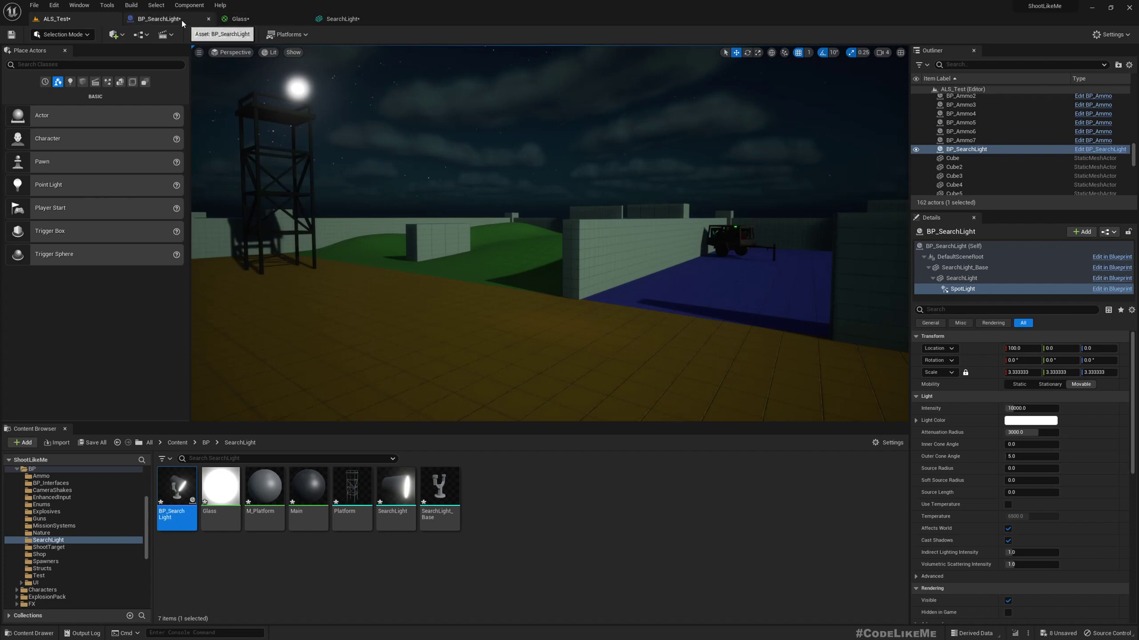
- Set the SpotLight's Intensity to 50000 in BP_SearchLight and check the lit ground in the ALS_Test level
{"action": "left_click", "coordinate": [157, 18]}
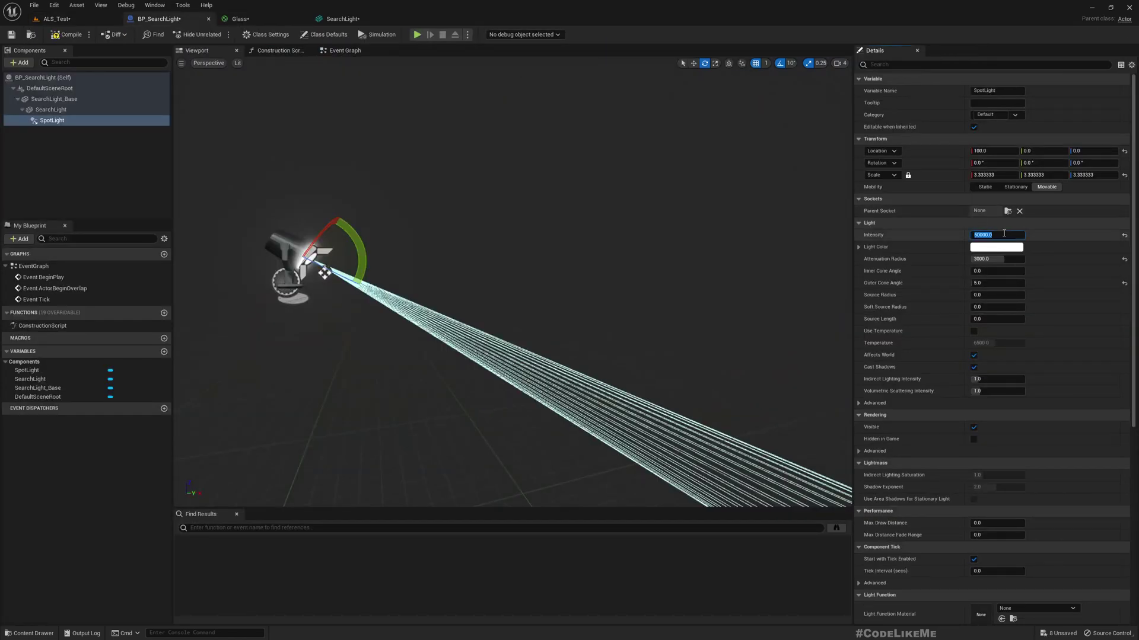
{"action": "left_click", "coordinate": [57, 18]}
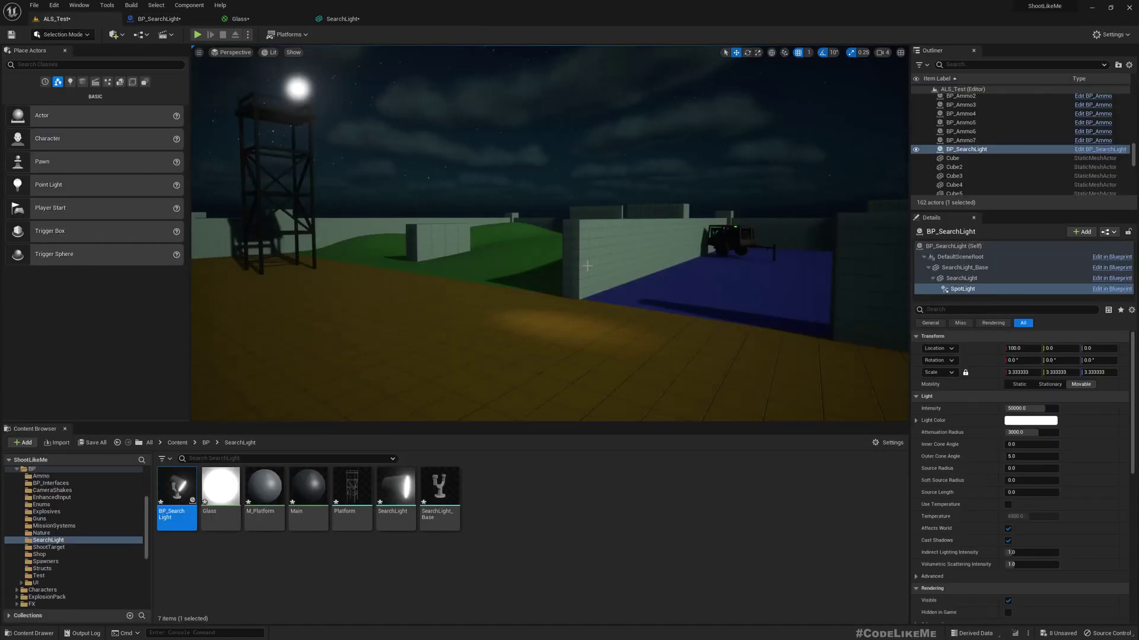
{"action": "right_click_drag", "start_coordinate": [548, 354], "coordinate": [548, 354]}
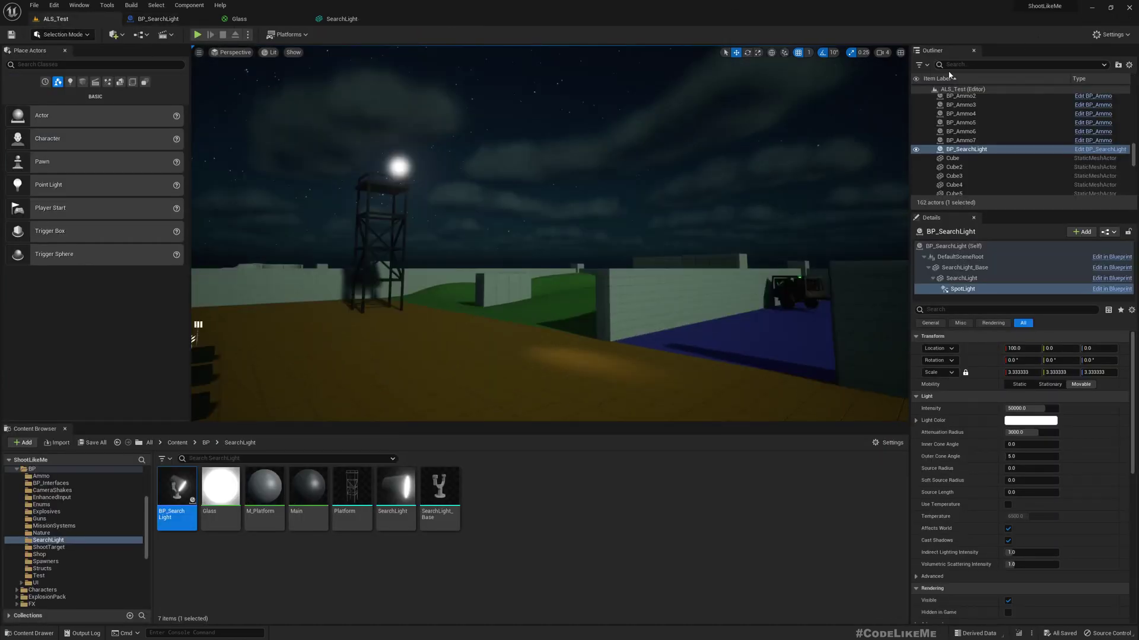
- Find the ExponentialHeightFog actor in the level, enable its Volumetric Fog option, and look for the beam around the watchtower
{"action": "left_click", "coordinate": [957, 64]}
{"action": "type", "text": "fog"}
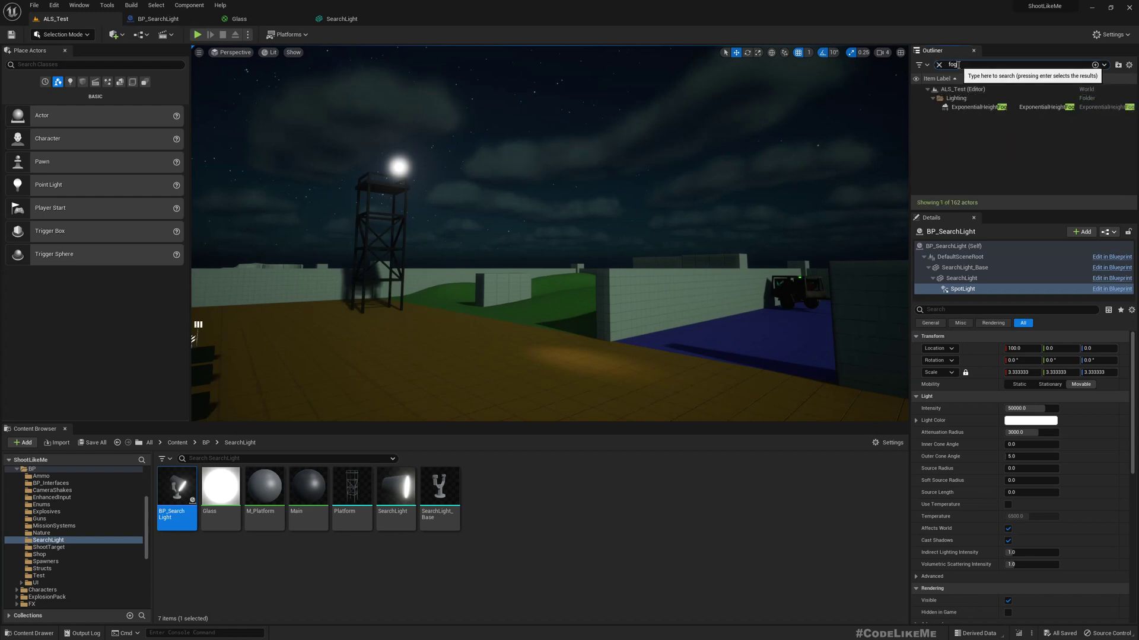
{"action": "left_click", "coordinate": [976, 107]}
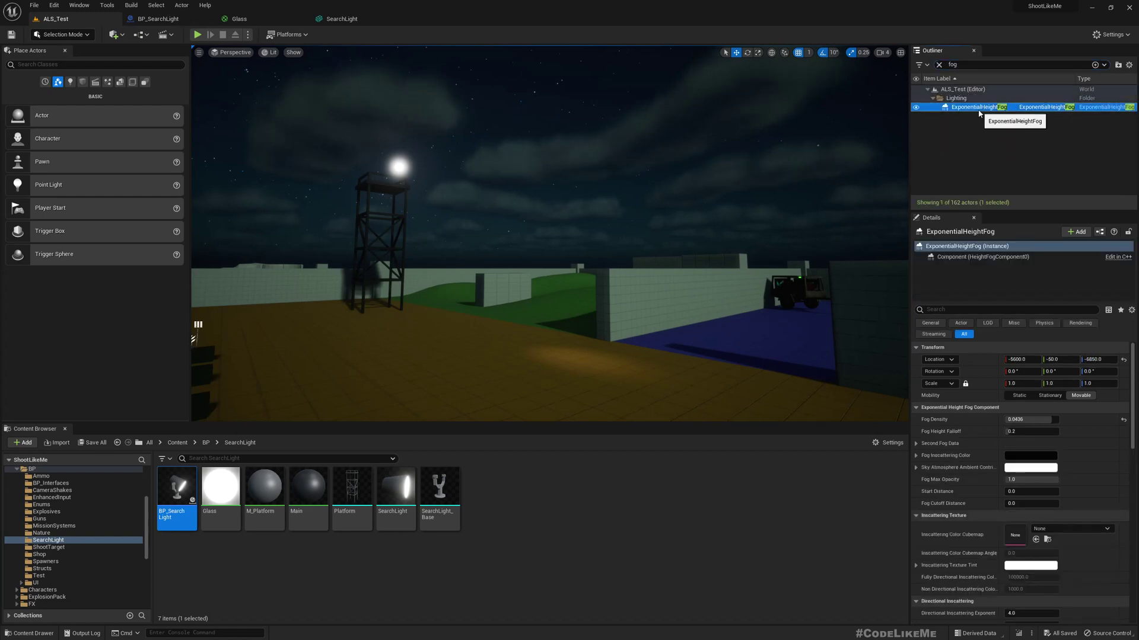
{"action": "scroll", "coordinate": [1057, 482], "scroll_direction": "down", "scroll_amount": 3}
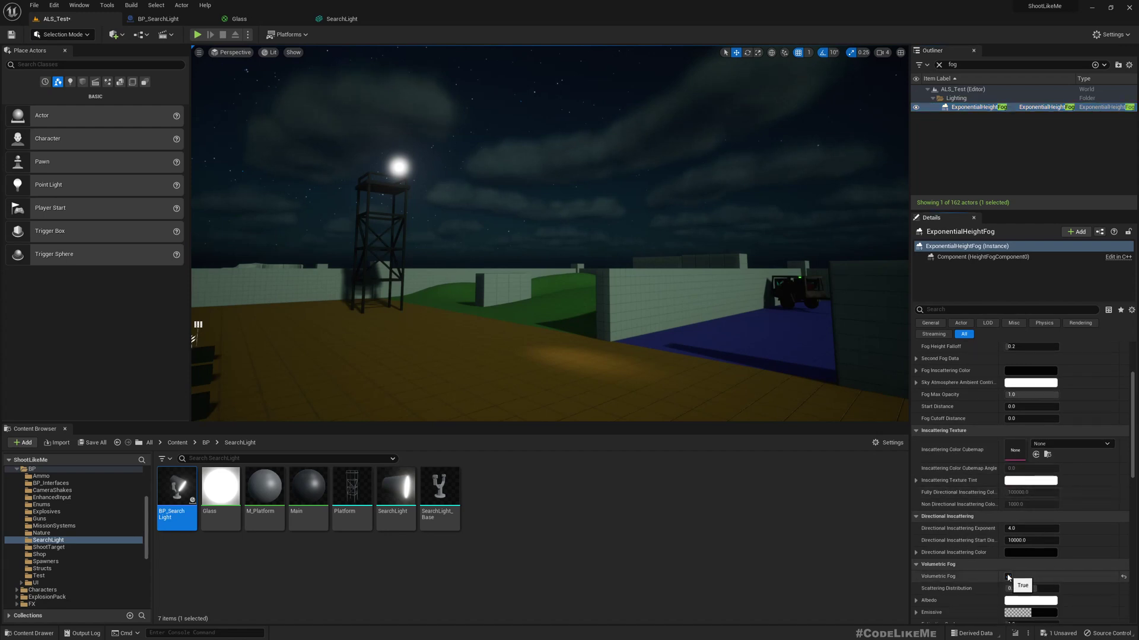
{"action": "key", "text": "w"}
{"action": "mouse_move", "coordinate": [652, 267]}
{"action": "right_mouse_down"}
{"action": "mouse_move", "coordinate": [741, 249]}
{"action": "mouse_move", "coordinate": [658, 240]}
{"action": "mouse_move", "coordinate": [664, 249]}
{"action": "right_mouse_up"}
{"action": "right_click_drag", "start_coordinate": [549, 237], "coordinate": [557, 290]}
{"action": "scroll", "coordinate": [973, 422], "scroll_direction": "up", "scroll_amount": 3}
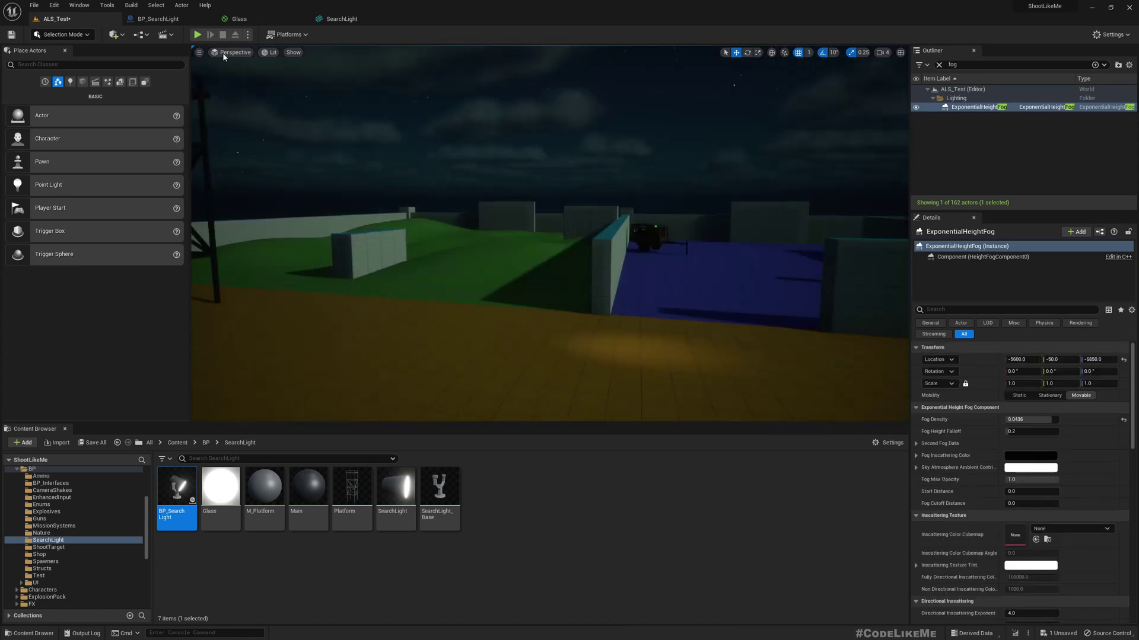
- Set the SpotLight's Volumetric Scattering Intensity to 10 in BP_SearchLight and look at the watchtower light in ALS_Test
{"action": "left_click", "coordinate": [157, 19]}
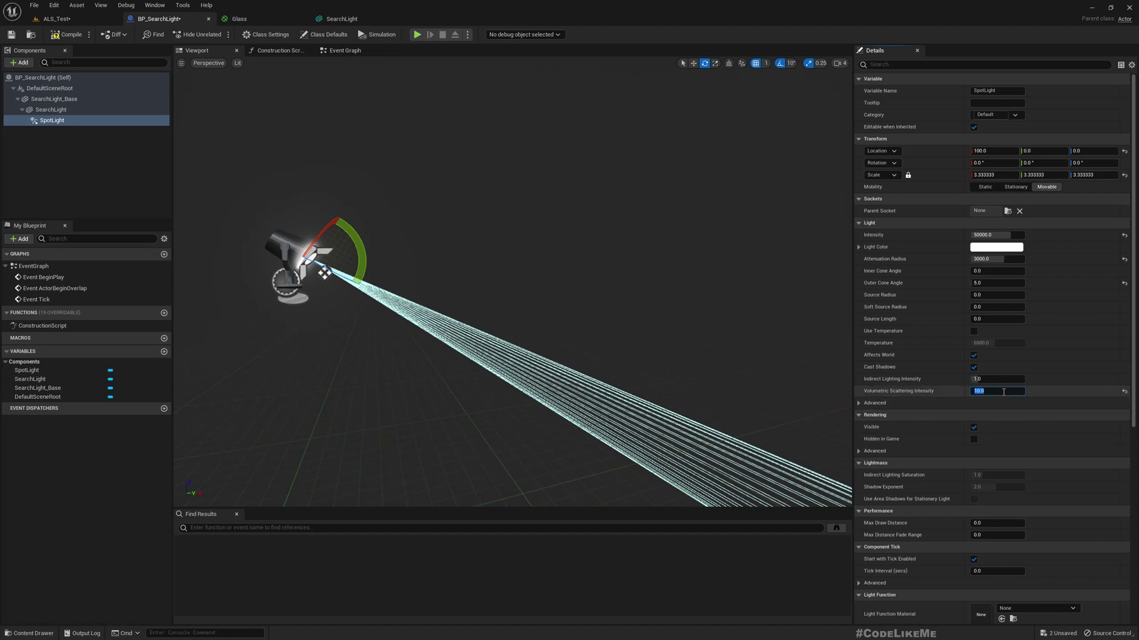
{"action": "left_click", "coordinate": [56, 18]}
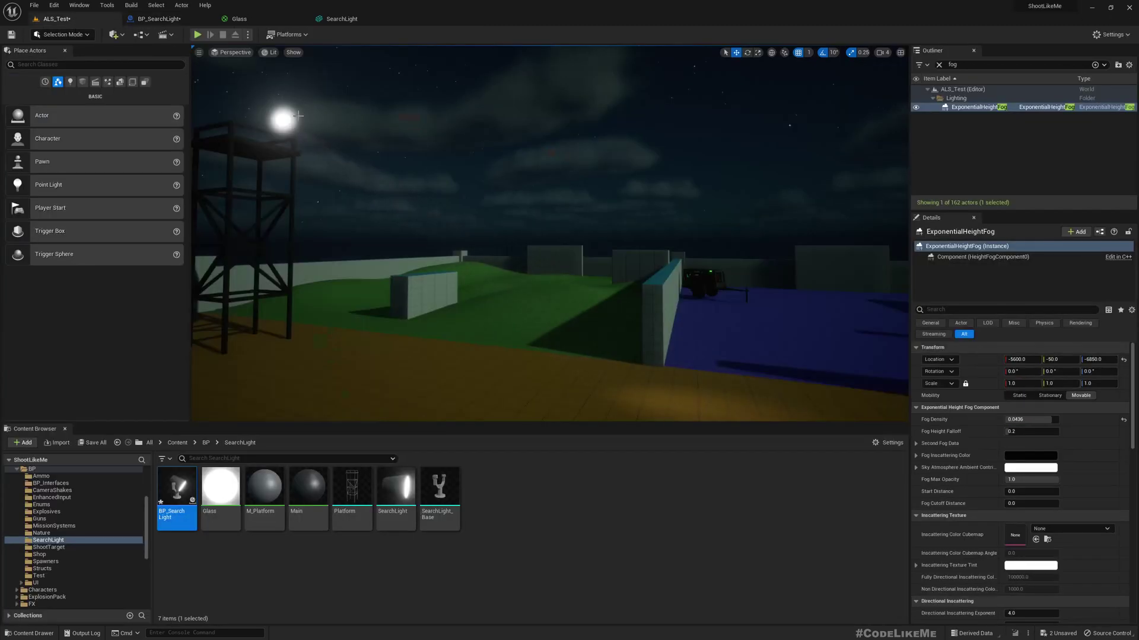
{"action": "middle_click_drag", "start_coordinate": [463, 217], "coordinate": [499, 235]}
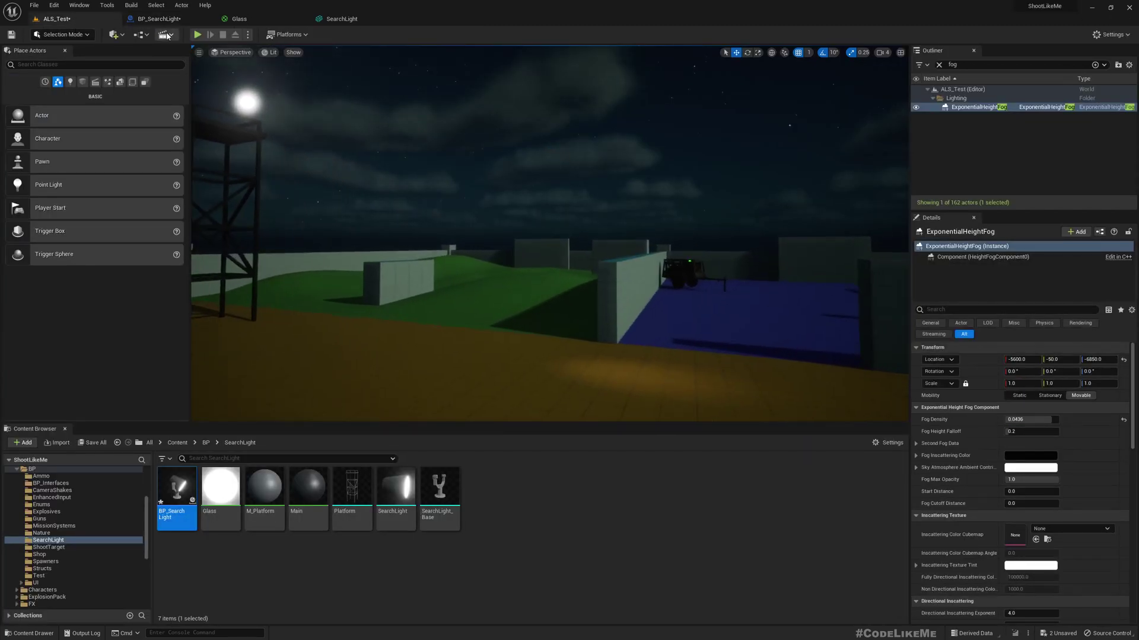
- Raise the SpotLight's Volumetric Scattering Intensity further, compile BP_SearchLight, and examine the beam around the watchtower in the level
{"action": "left_click", "coordinate": [159, 18]}
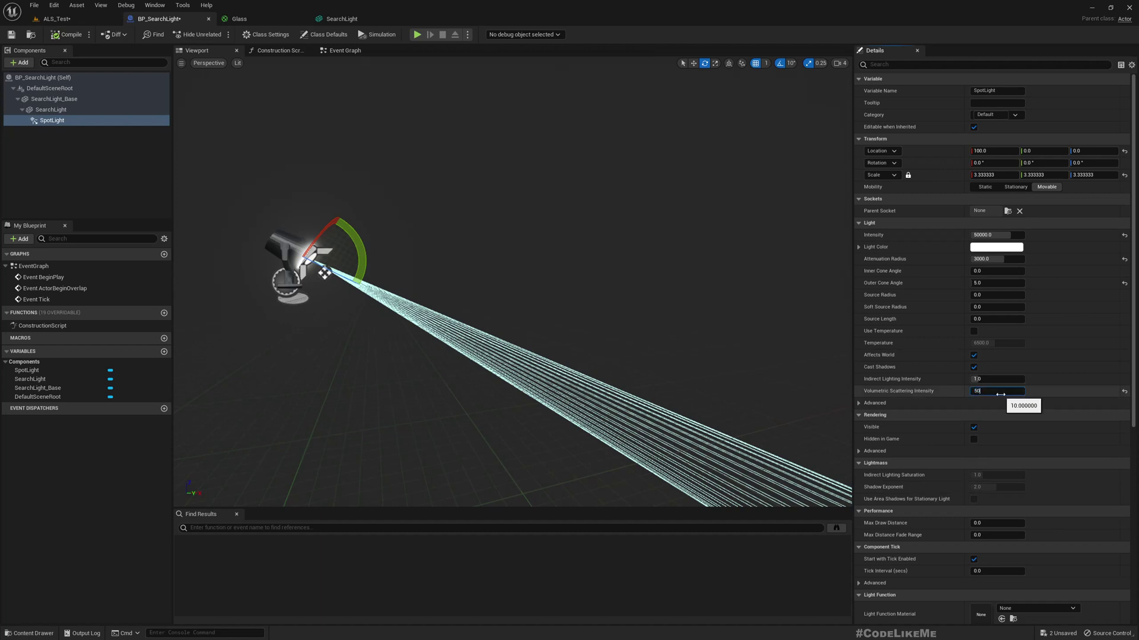
{"action": "left_click", "coordinate": [64, 36]}
{"action": "left_click", "coordinate": [57, 18]}
{"action": "right_click_drag", "start_coordinate": [416, 216], "coordinate": [442, 209]}
{"action": "key", "text": "w"}
{"action": "key", "text": "d"}
{"action": "key", "text": "w"}
{"action": "right_click_drag", "start_coordinate": [445, 276], "coordinate": [450, 313]}
- Set the SpotLight's Volumetric Scattering Intensity to 80, compile the blueprint, and view the beam in ALS_Test
{"action": "left_click", "coordinate": [156, 19]}
{"action": "left_click", "coordinate": [61, 37]}
{"action": "left_click", "coordinate": [57, 18]}
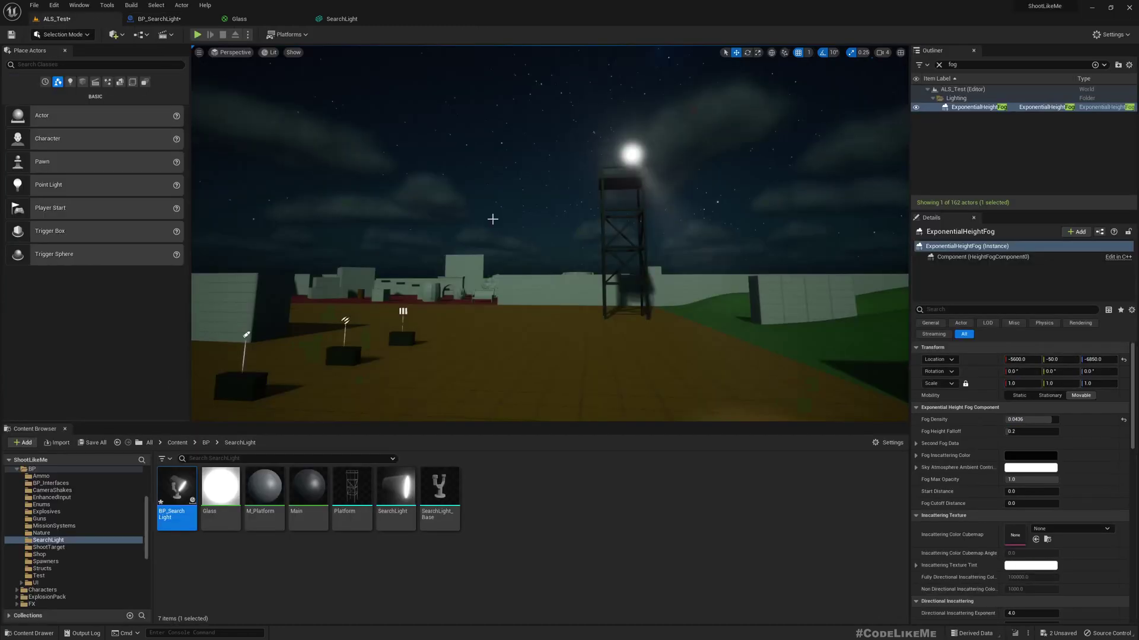
{"action": "mouse_move", "coordinate": [556, 247]}
{"action": "right_mouse_down"}
{"action": "mouse_move", "coordinate": [616, 243]}
{"action": "mouse_move", "coordinate": [543, 253]}
{"action": "mouse_move", "coordinate": [587, 259]}
{"action": "mouse_move", "coordinate": [595, 248]}
{"action": "mouse_move", "coordinate": [540, 234]}
{"action": "right_mouse_up"}
{"action": "key", "text": "d"}
- Set the SpotLight's Volumetric Scattering Intensity to 100 in BP_SearchLight and check the beam from beside the watchtower
{"action": "left_click", "coordinate": [159, 19]}
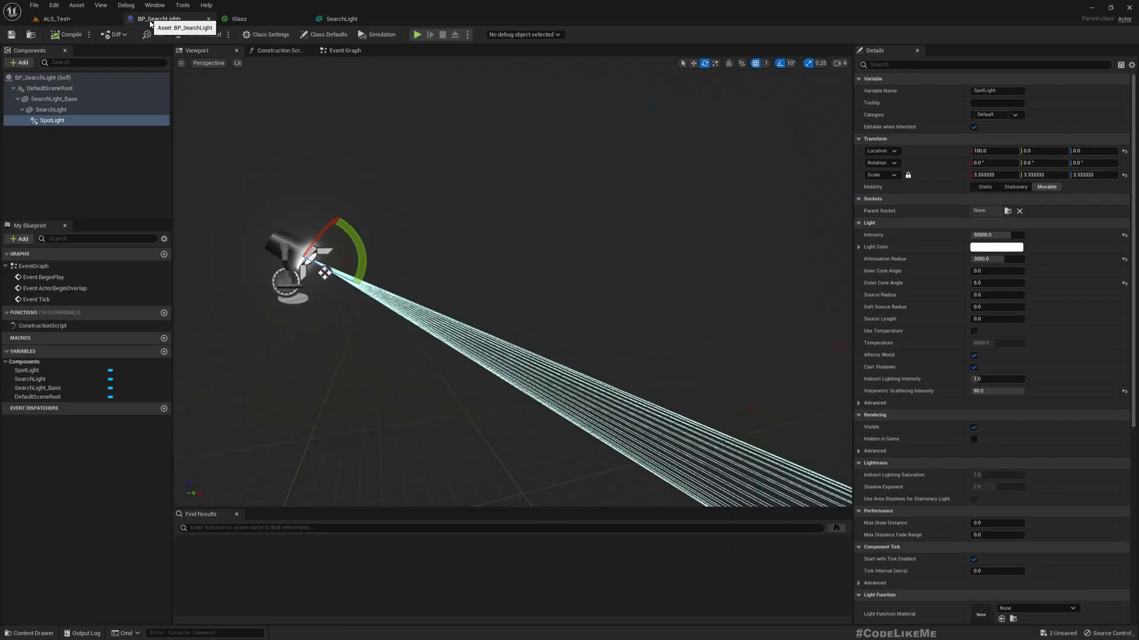
{"action": "left_click", "coordinate": [1001, 392]}
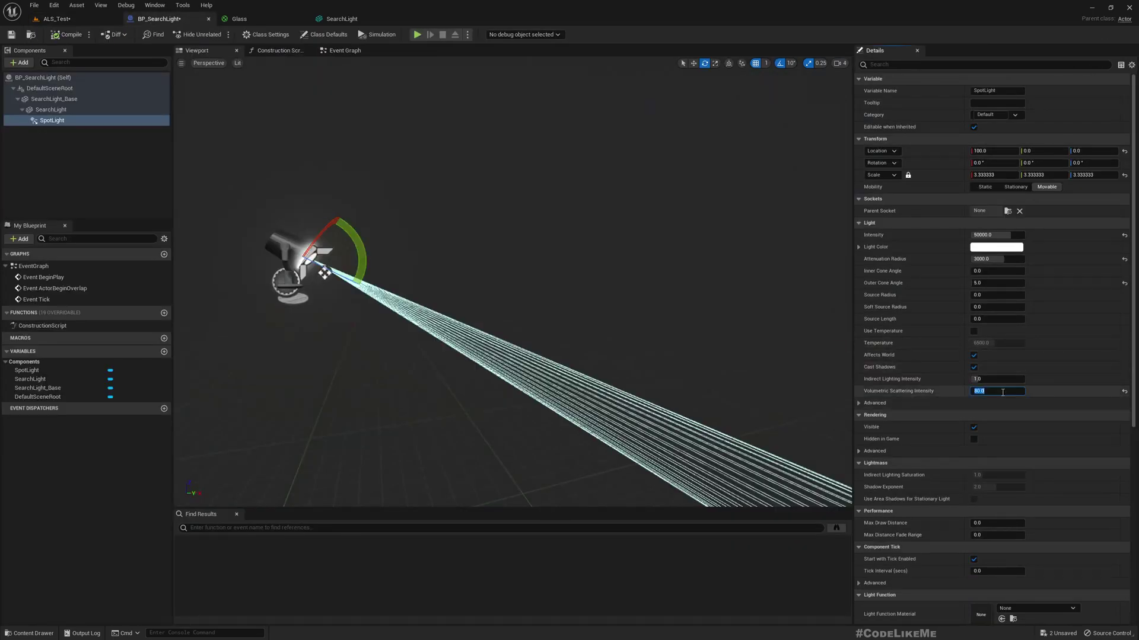
{"action": "left_click", "coordinate": [62, 19]}
{"action": "right_click_drag", "start_coordinate": [480, 228], "coordinate": [521, 225]}
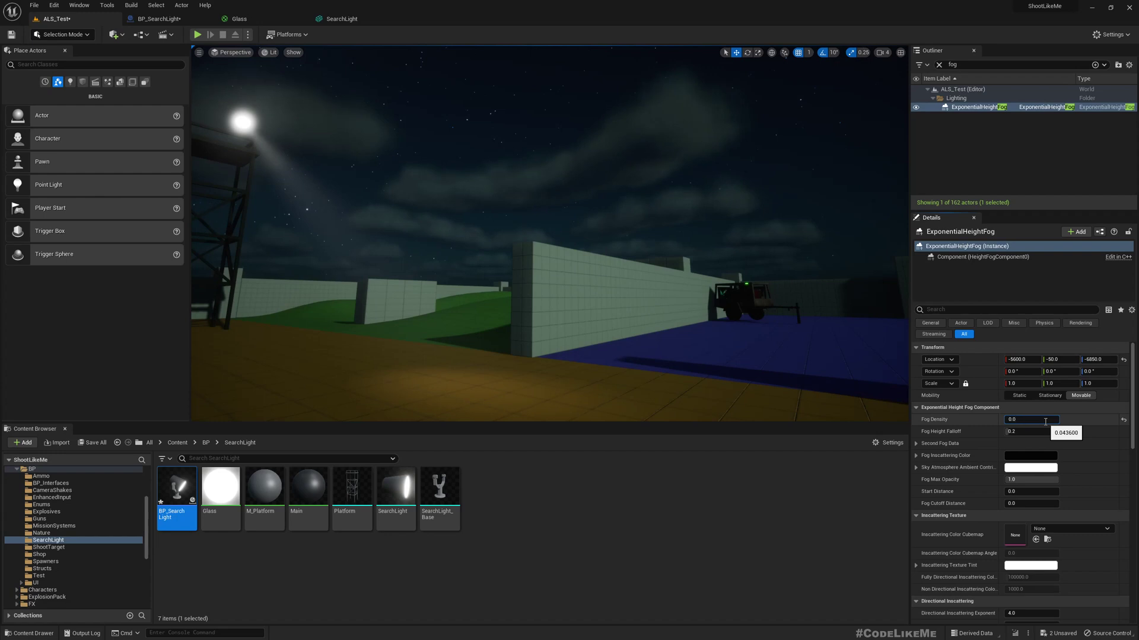
- Set the ExponentialHeightFog's Fog Density to 0.1 and view the watchtower beam in a full-screen viewport
{"action": "type", "text": ".1"}
{"action": "key", "text": "Return"}
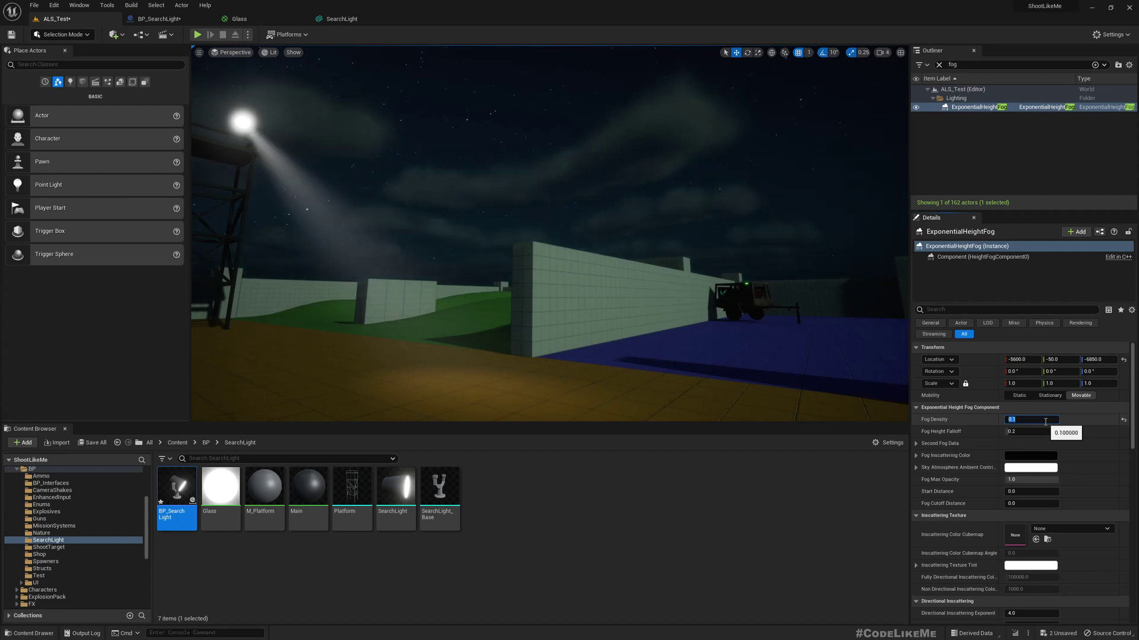
{"action": "mouse_move", "coordinate": [652, 269]}
{"action": "right_mouse_down"}
{"action": "mouse_move", "coordinate": [546, 294]}
{"action": "mouse_move", "coordinate": [397, 290]}
{"action": "mouse_move", "coordinate": [397, 238]}
{"action": "mouse_move", "coordinate": [418, 220]}
{"action": "mouse_move", "coordinate": [656, 271]}
{"action": "right_mouse_up"}
{"action": "key", "text": "w"}
{"action": "key", "text": "F11"}
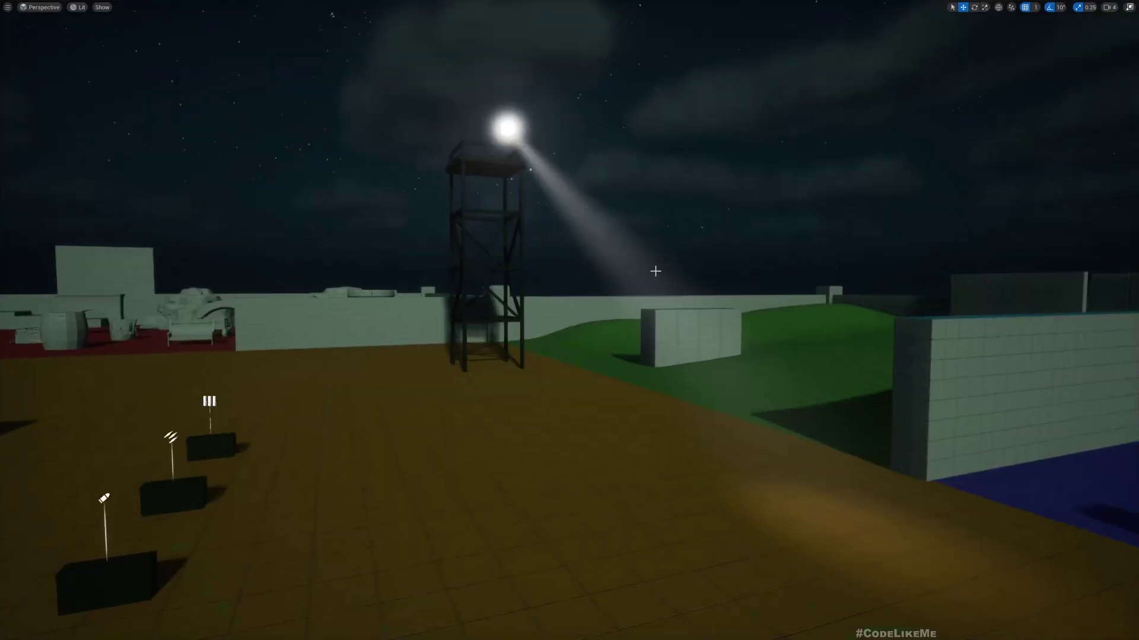
- Play-test the level, moving the character crouched toward the watchtower, and examine the searchlight beam before returning to the normal editor layout
{"action": "key", "text": "alt+p"}
{"action": "key", "text": "w"}
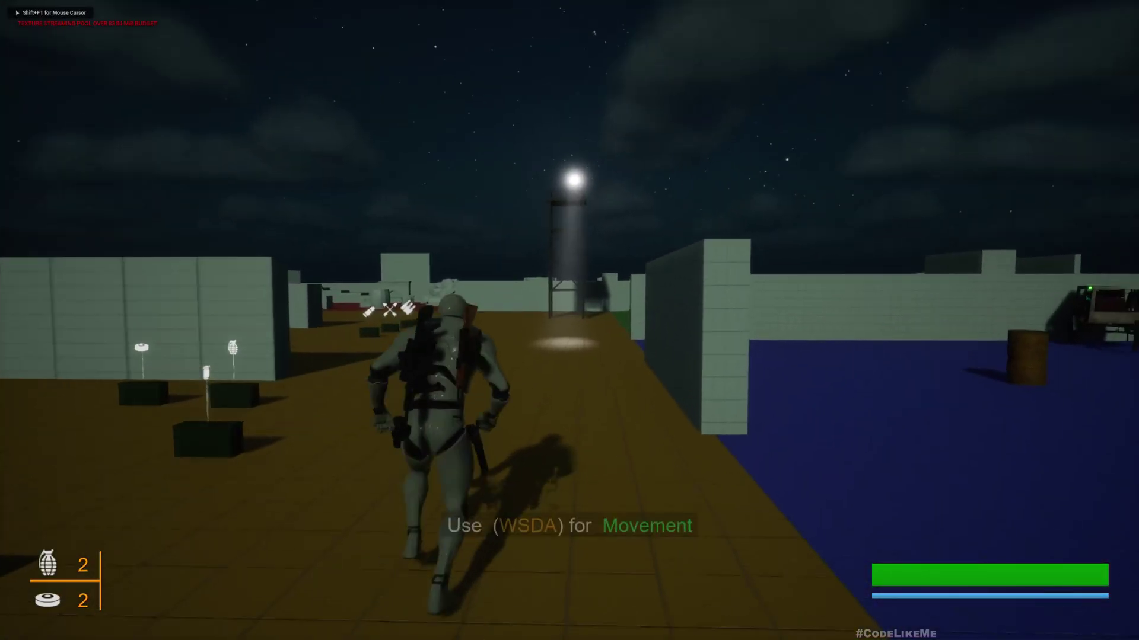
{"action": "key", "text": "c"}
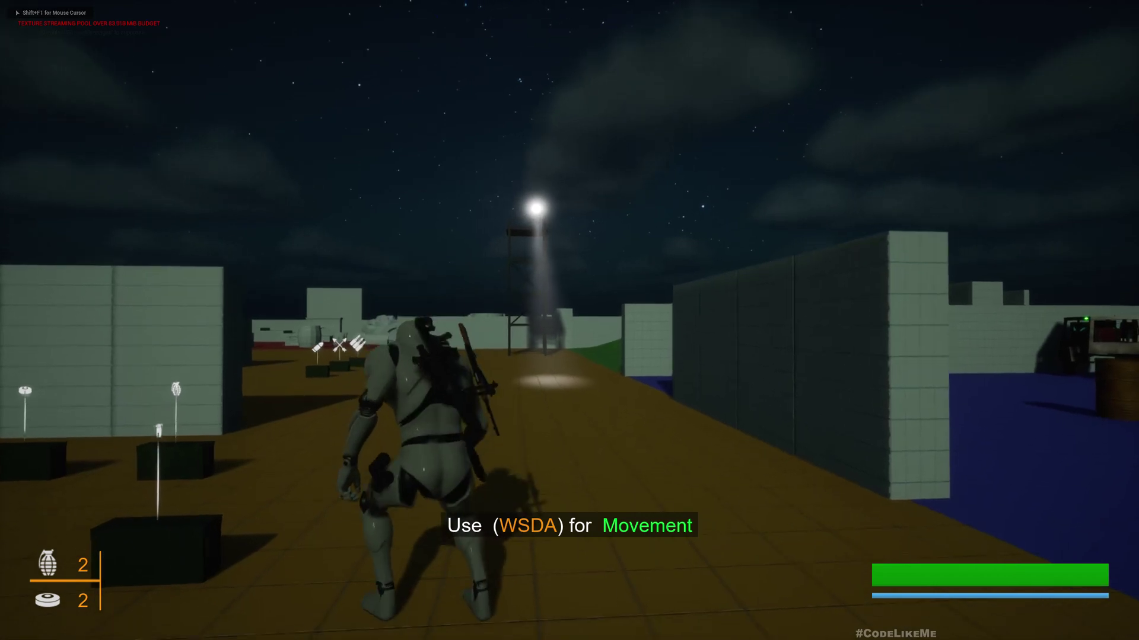
{"action": "key", "text": "w"}
{"action": "key", "text": "w"}
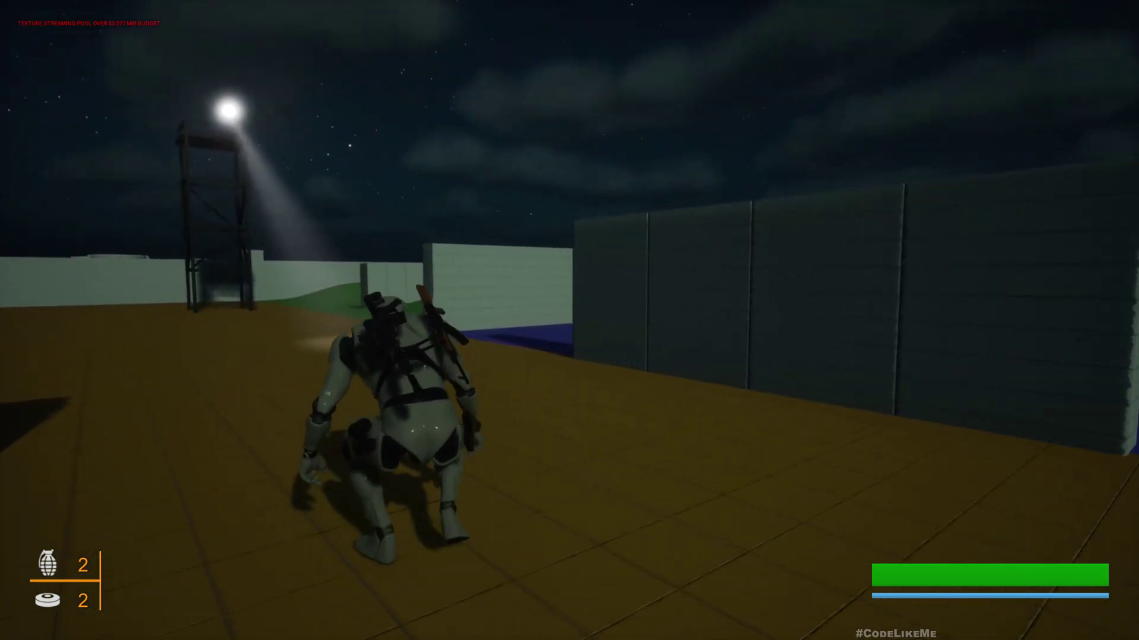
{"action": "key", "text": "a"}
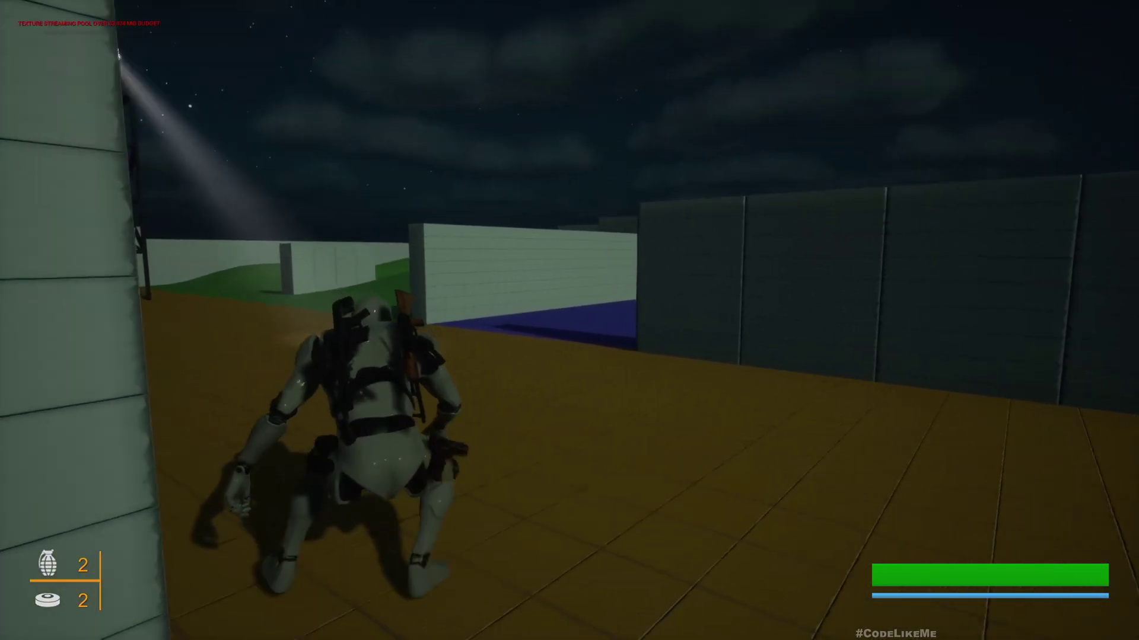
{"action": "key", "text": "d"}
{"action": "key", "text": "w"}
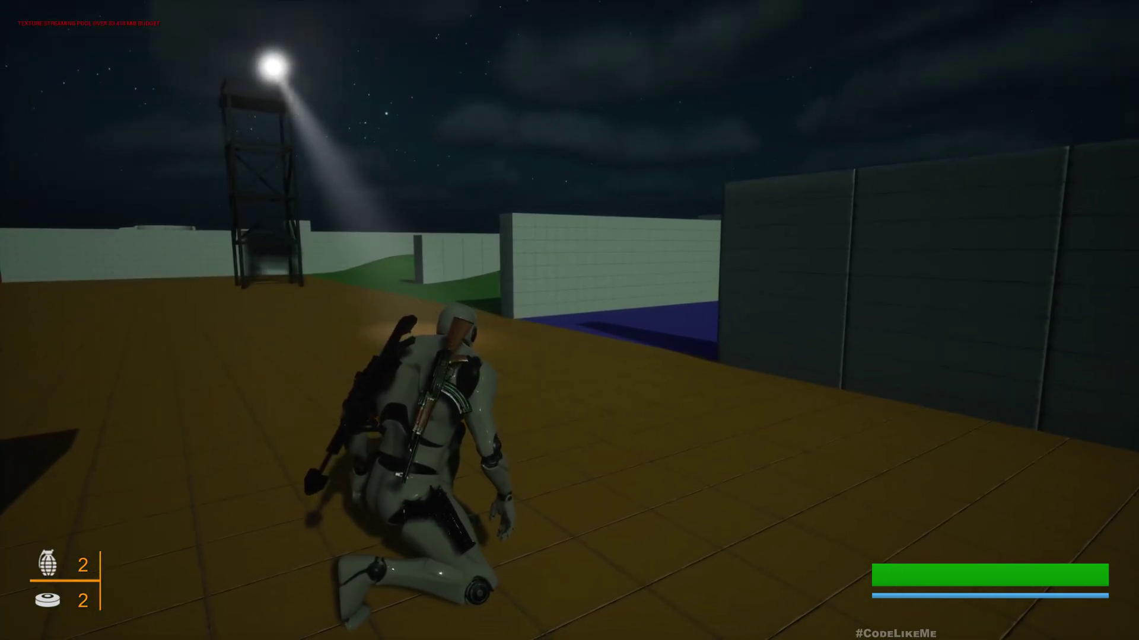
{"action": "key", "text": "Escape"}
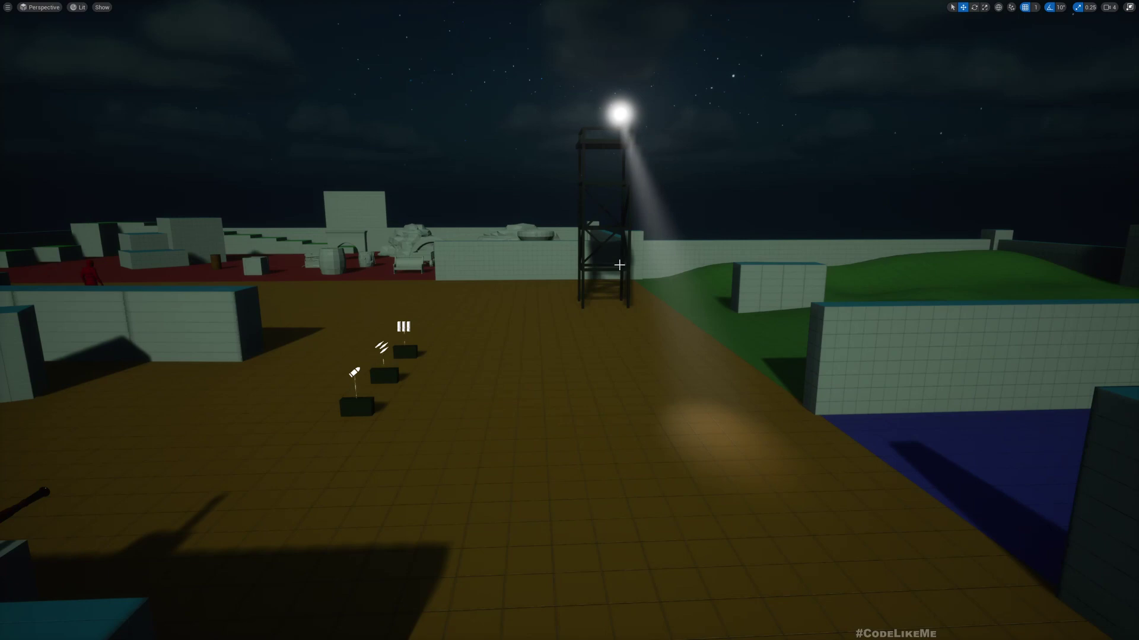
{"action": "right_click_drag", "start_coordinate": [542, 303], "coordinate": [575, 312]}
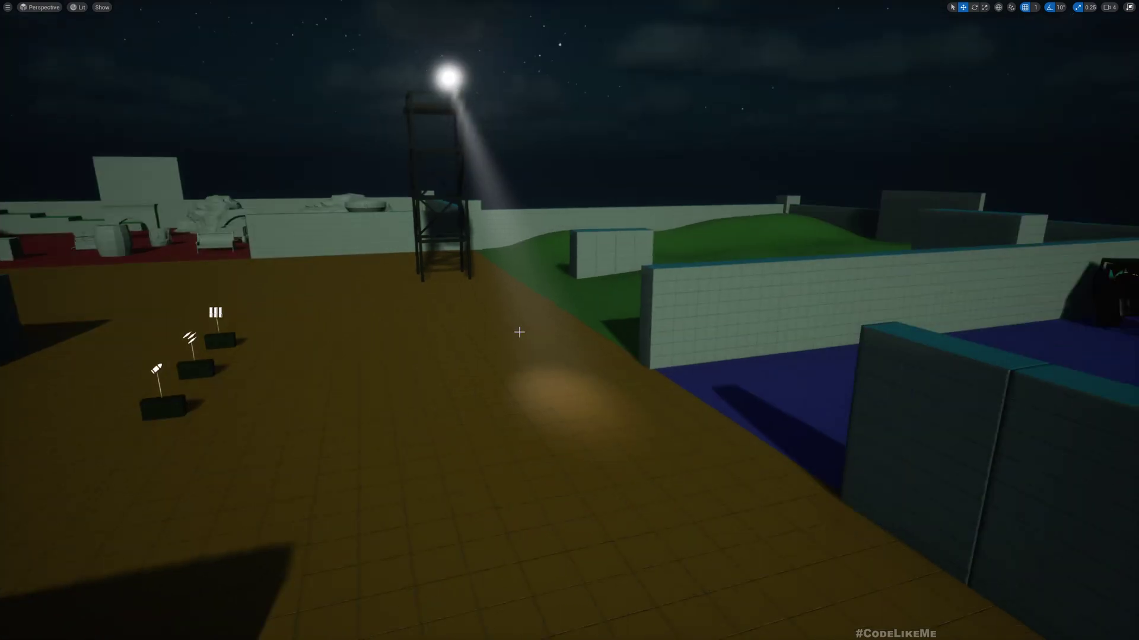
{"action": "key", "text": "F11"}
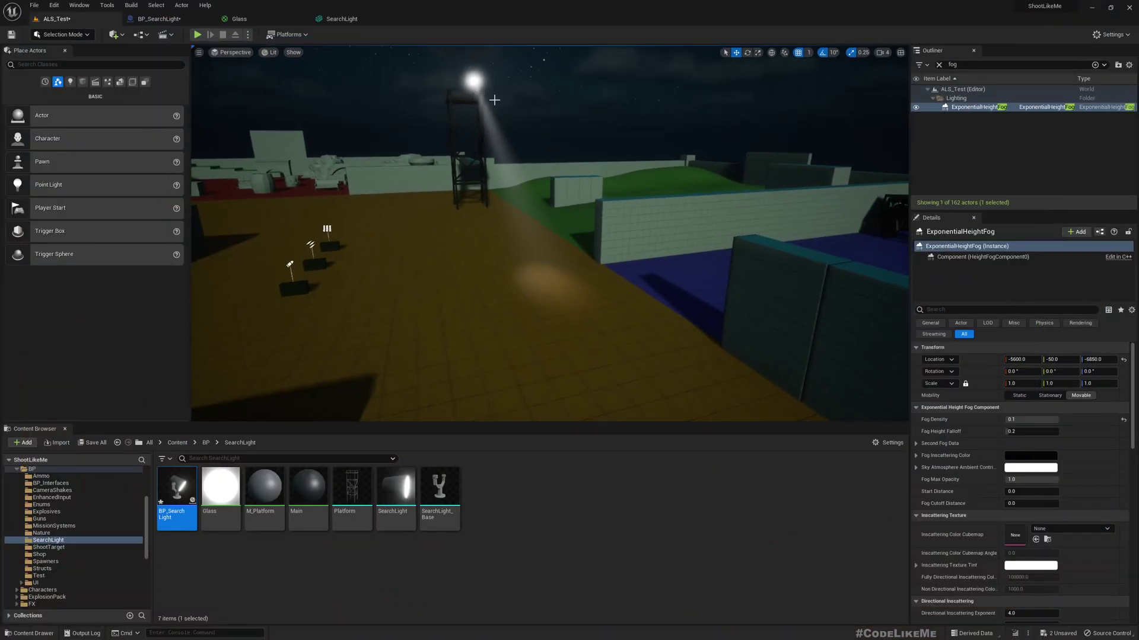
- Examine the SpotLight's full cone and the searchlight model from several angles in BP_SearchLight
{"action": "left_click", "coordinate": [159, 21]}
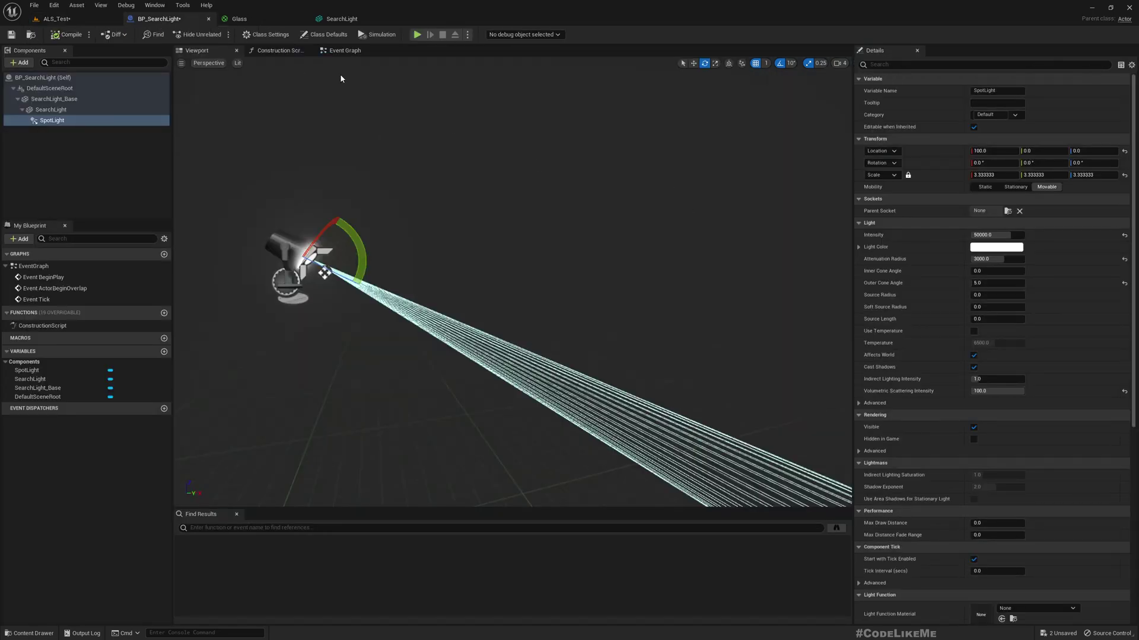
{"action": "scroll", "coordinate": [470, 241], "scroll_direction": "down", "scroll_amount": 3}
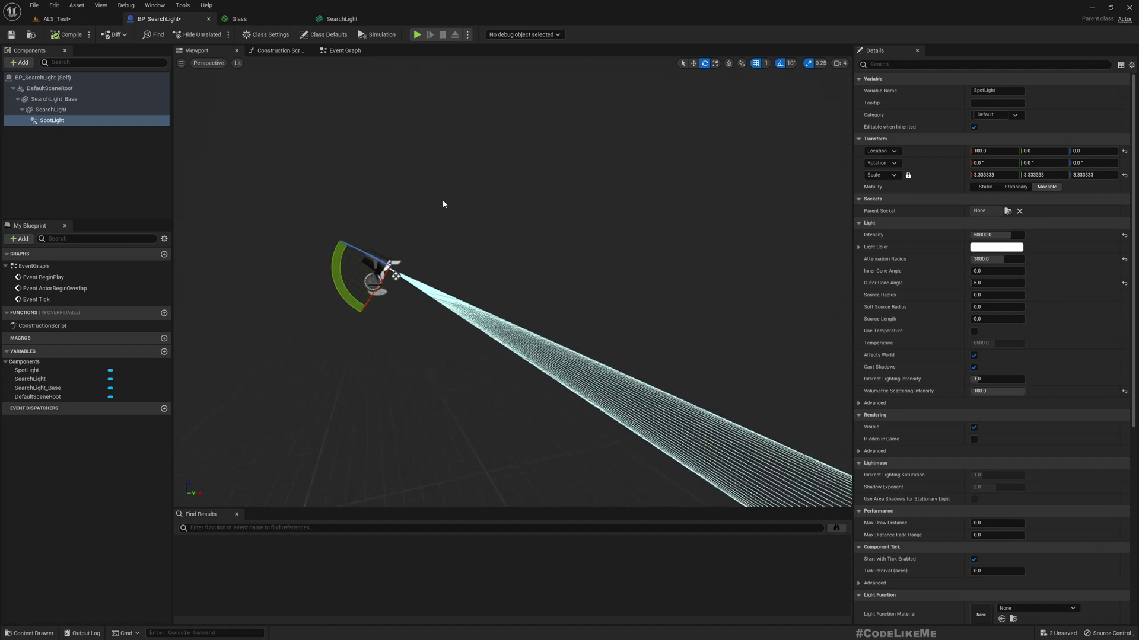
{"action": "right_click_drag", "start_coordinate": [442, 204], "coordinate": [489, 220]}
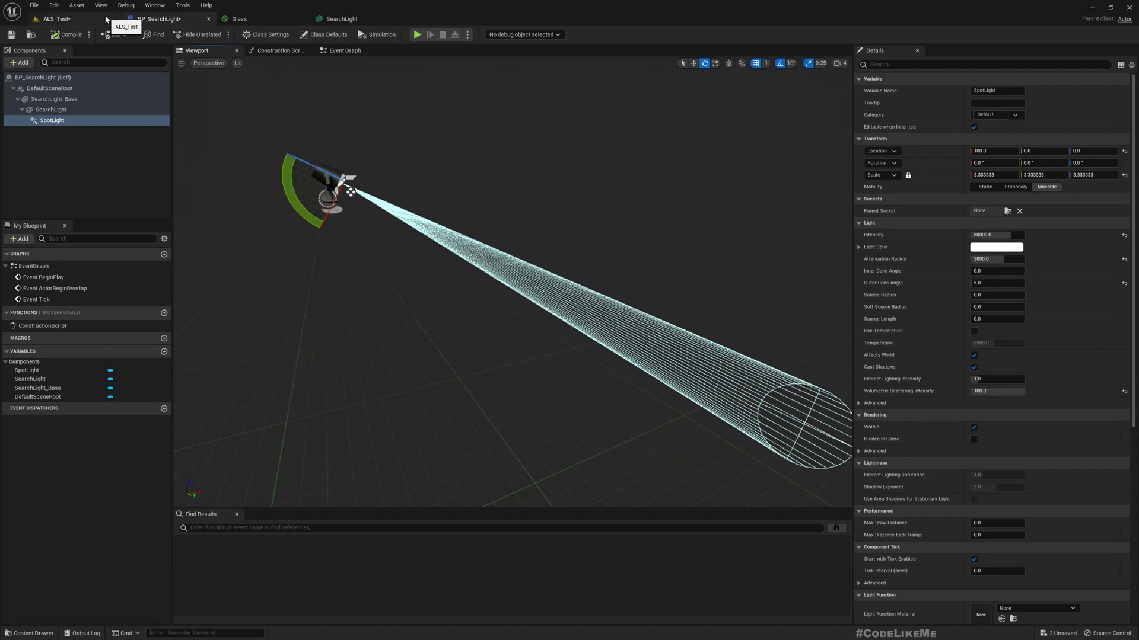
{"action": "right_click_drag", "start_coordinate": [462, 136], "coordinate": [439, 138]}
{"action": "scroll", "coordinate": [439, 138], "scroll_direction": "up", "scroll_amount": 3}
- Try swivelling the SearchLight_Base component about its vertical axis, and reset its Z rotation to 0
{"action": "left_click", "coordinate": [51, 109]}
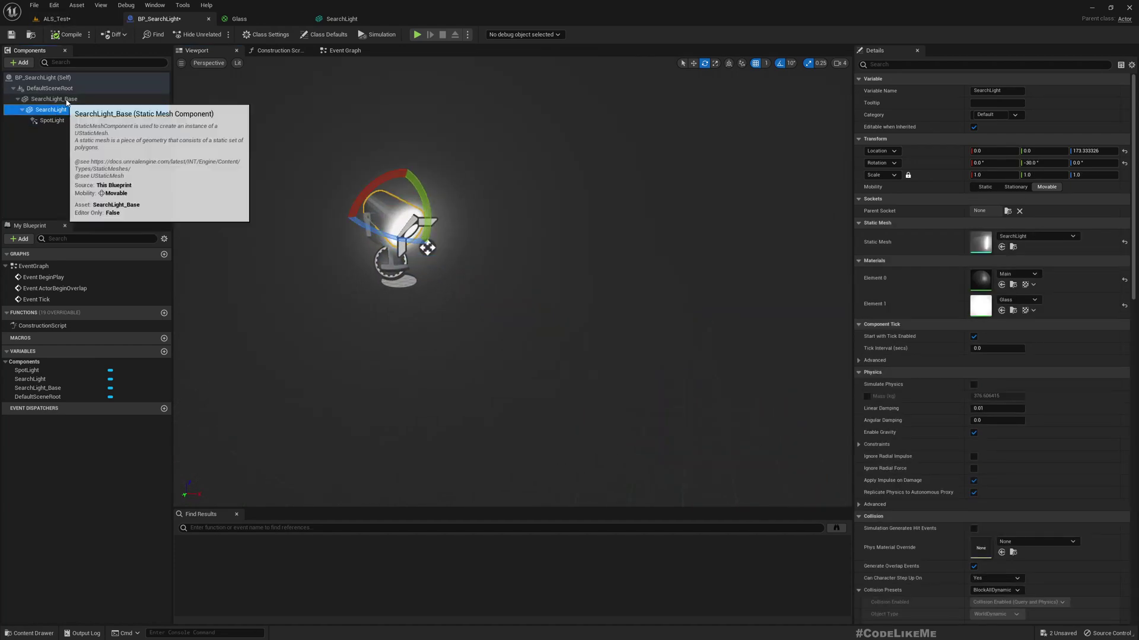
{"action": "left_click", "coordinate": [71, 100]}
{"action": "right_click_drag", "start_coordinate": [500, 209], "coordinate": [553, 221]}
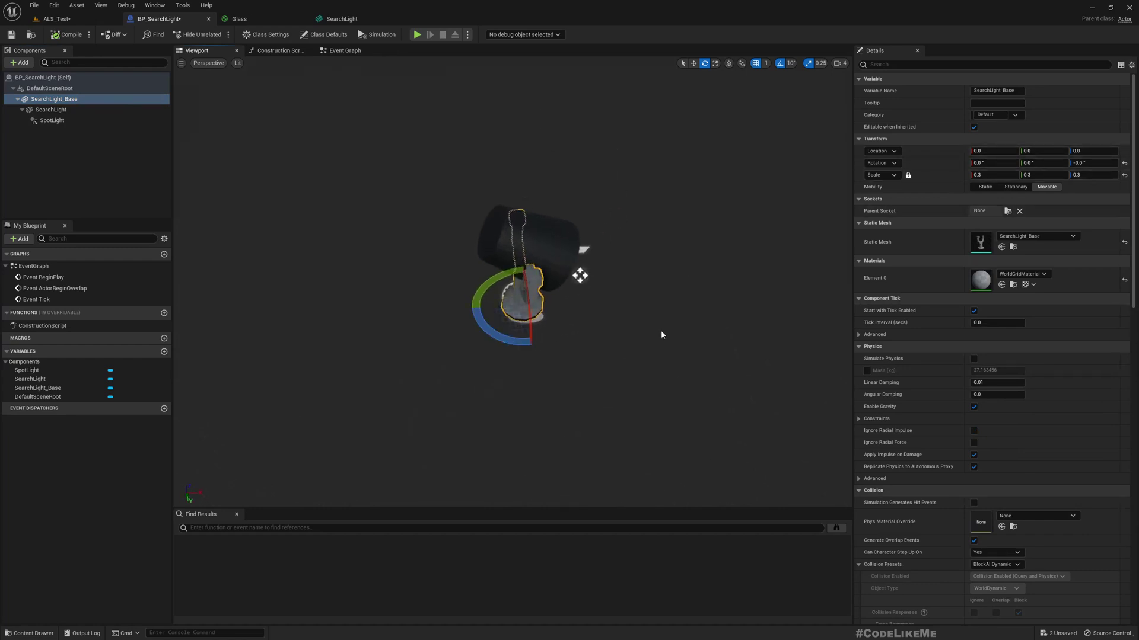
{"action": "mouse_move", "coordinate": [506, 340]}
{"action": "left_mouse_down"}
{"action": "mouse_move", "coordinate": [557, 342]}
{"action": "mouse_move", "coordinate": [581, 280]}
{"action": "mouse_move", "coordinate": [580, 291]}
{"action": "left_mouse_up"}
{"action": "left_click", "coordinate": [1093, 163]}
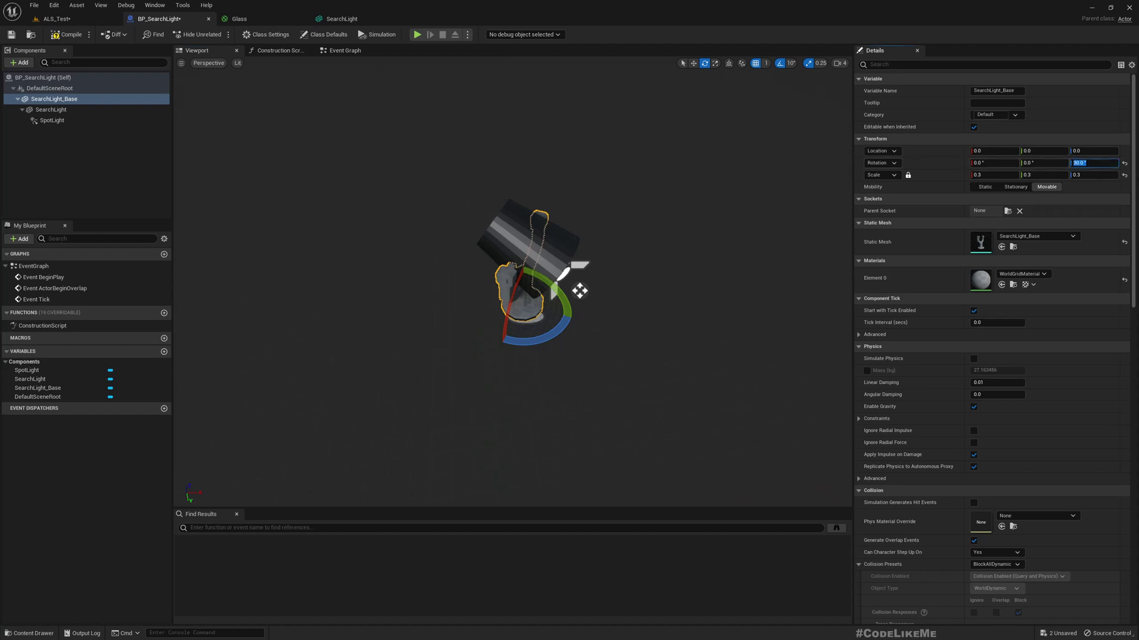
{"action": "key", "text": "Return"}
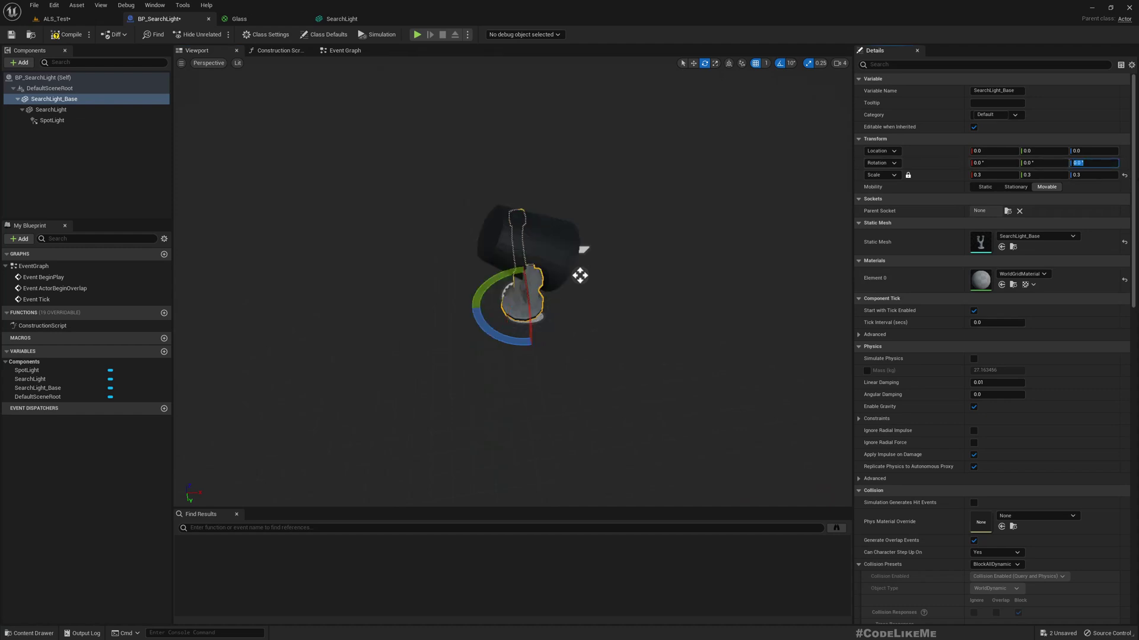
- Compare the SearchLight and SpotLight components, and check the SearchLight component's pitch rotation
{"action": "left_click", "coordinate": [553, 236]}
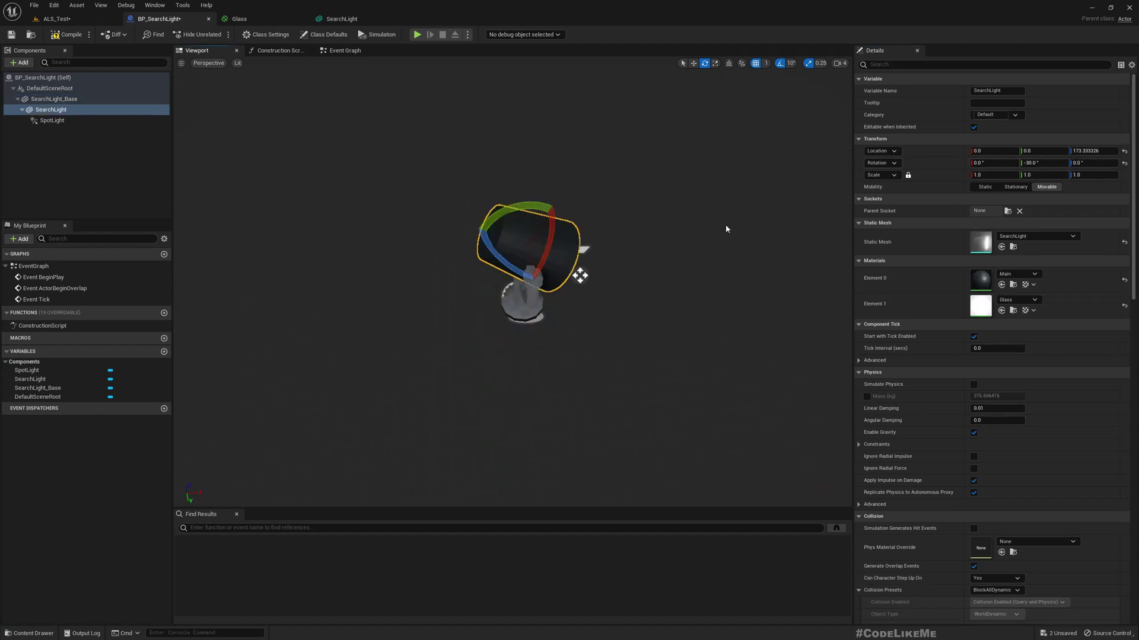
{"action": "left_click", "coordinate": [51, 120]}
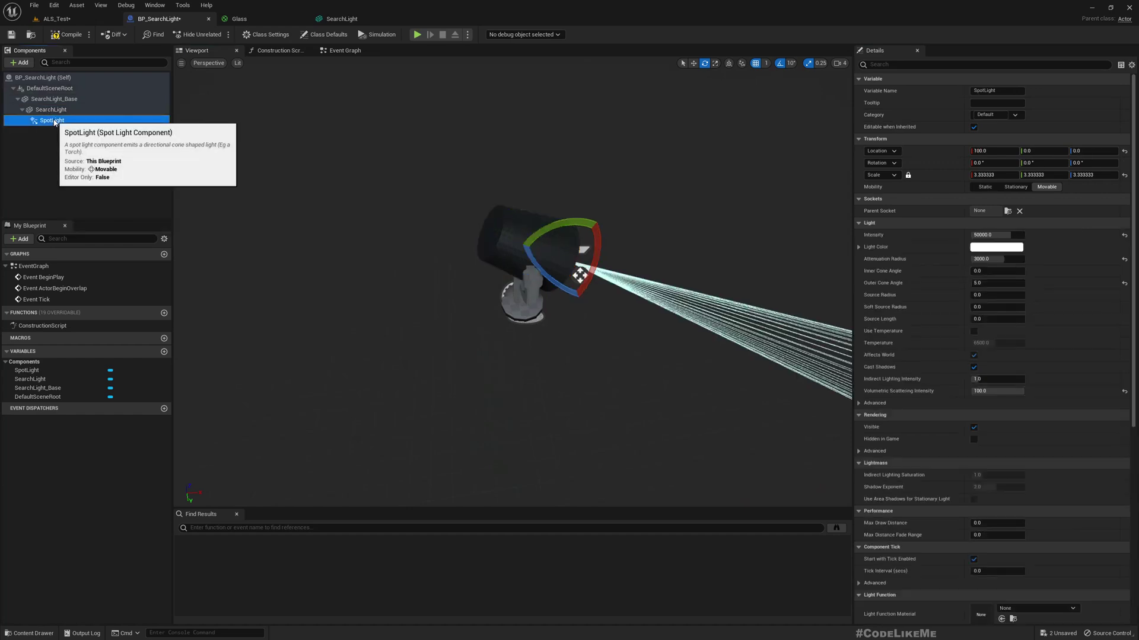
{"action": "left_click", "coordinate": [56, 111]}
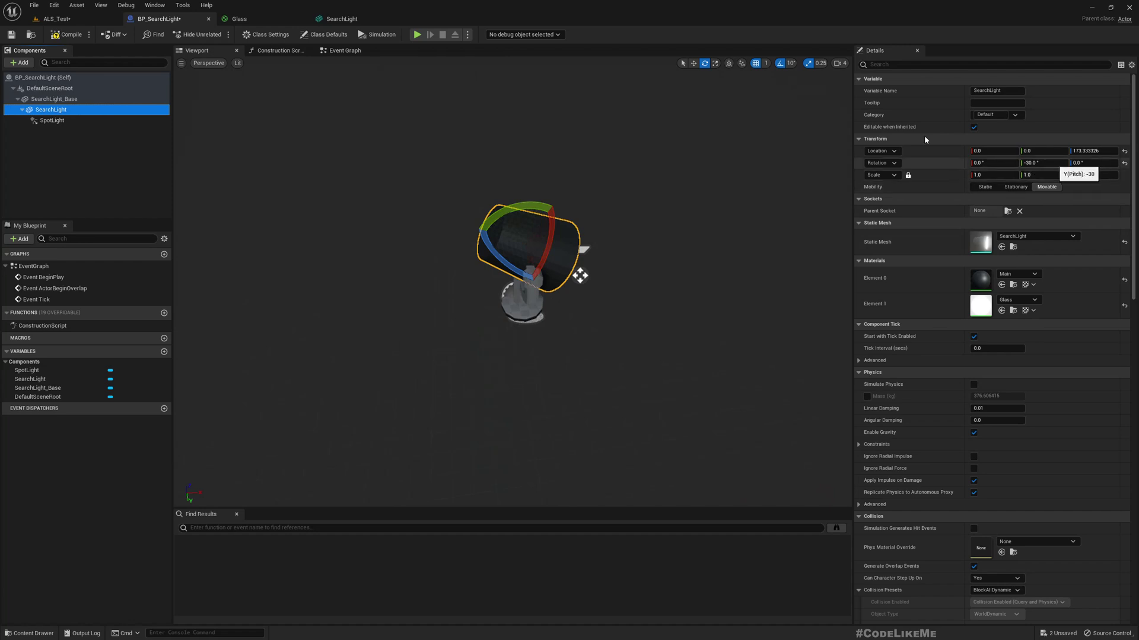
- Add a reference to the SearchLight_Base component in the Event Graph, below the Event Tick node
{"action": "left_click", "coordinate": [341, 53]}
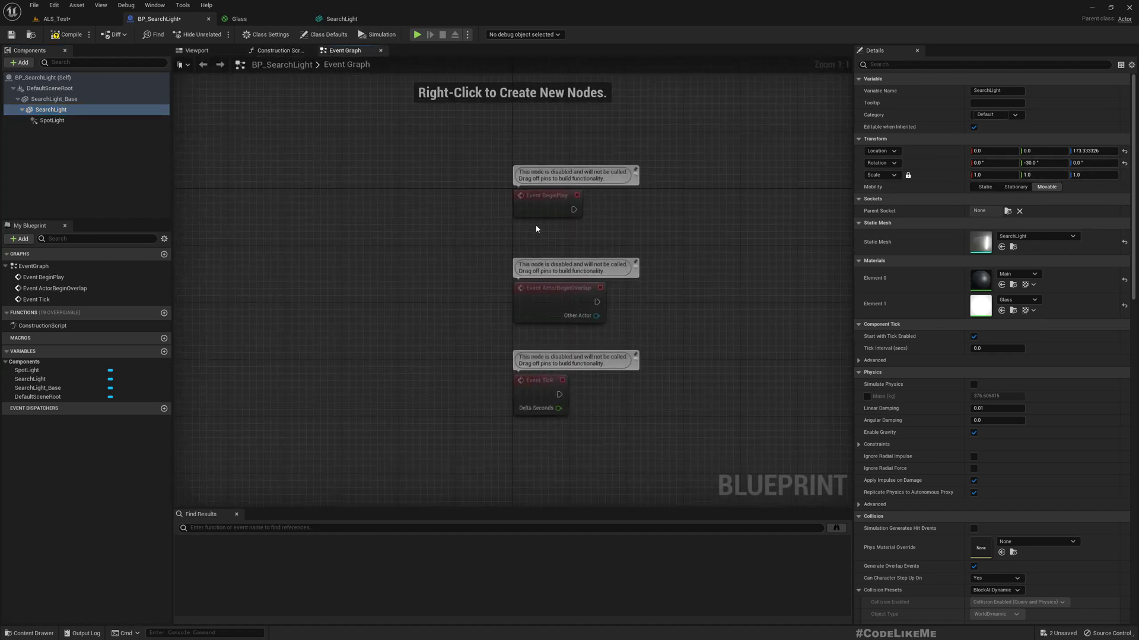
{"action": "right_click_drag", "start_coordinate": [649, 491], "coordinate": [544, 326]}
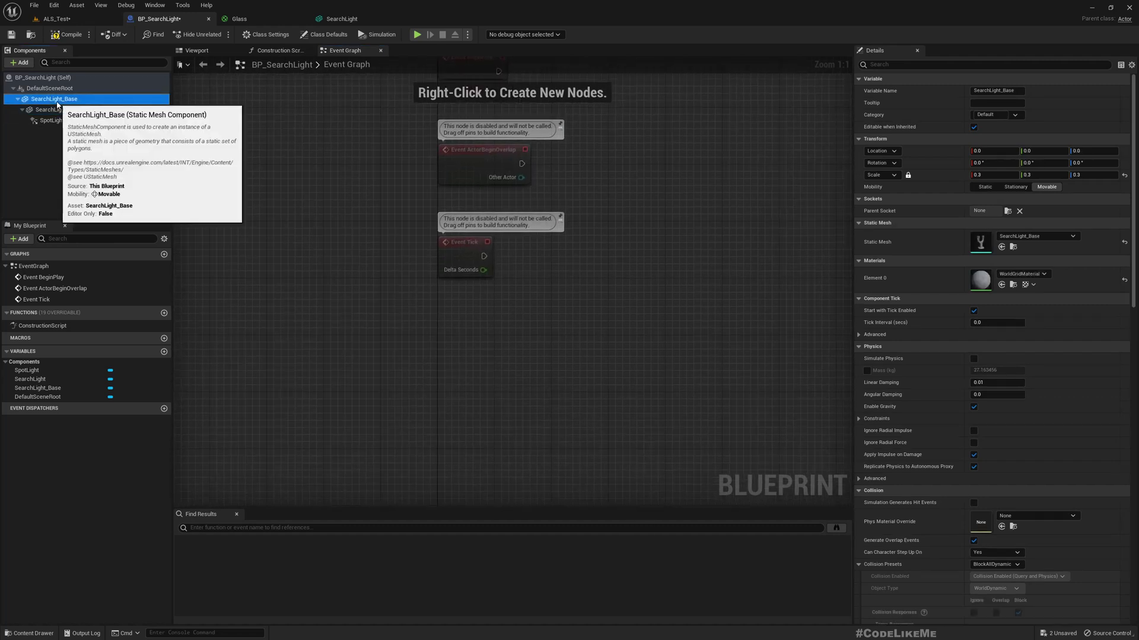
{"action": "left_click_drag", "start_coordinate": [53, 99], "coordinate": [506, 332]}
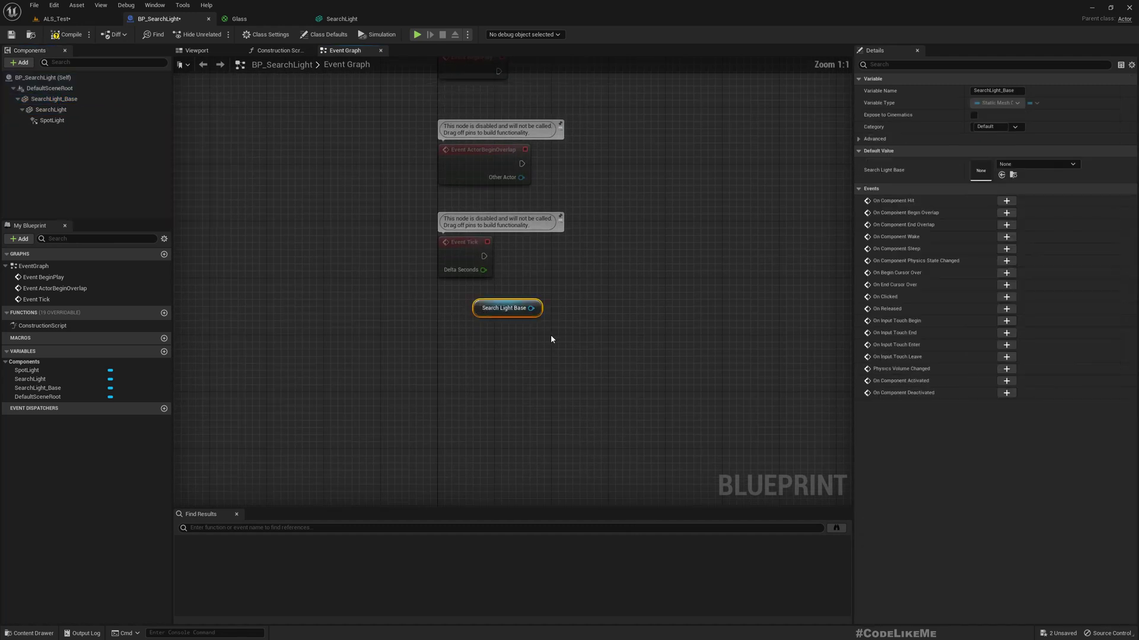
- Create a custom event named RotateBase and place it near the Search Light Base reference
{"action": "right_click_drag", "start_coordinate": [550, 339], "coordinate": [367, 376]}
{"action": "right_click", "coordinate": [364, 446]}
{"action": "type", "text": "cust"}
{"action": "key", "text": "Return"}
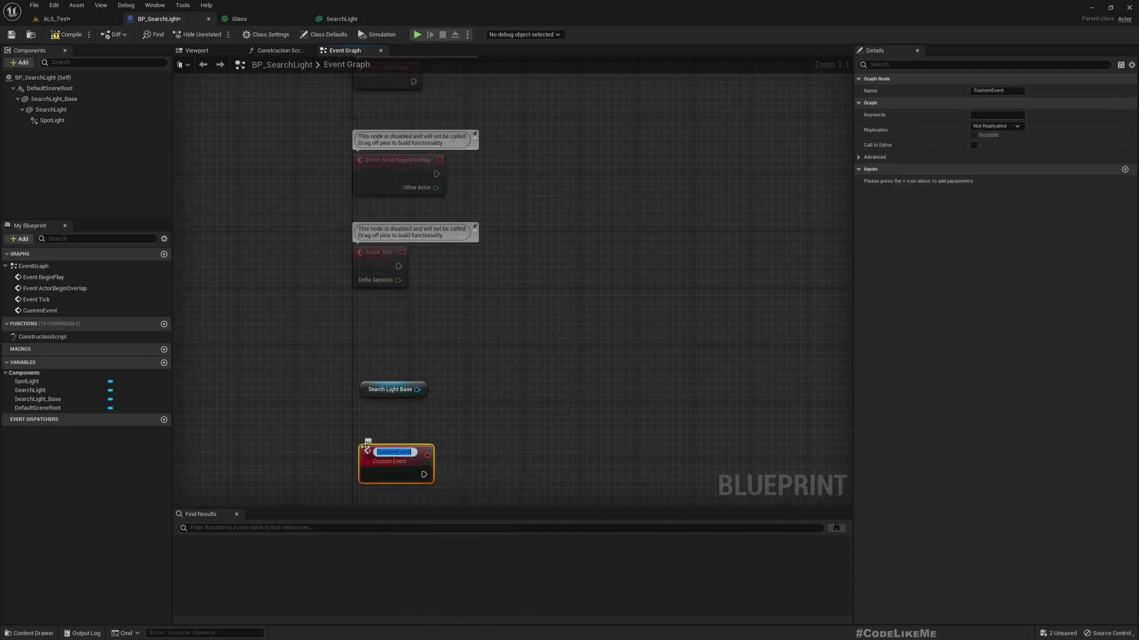
{"action": "type", "text": "M"}
{"action": "key", "text": "Return"}
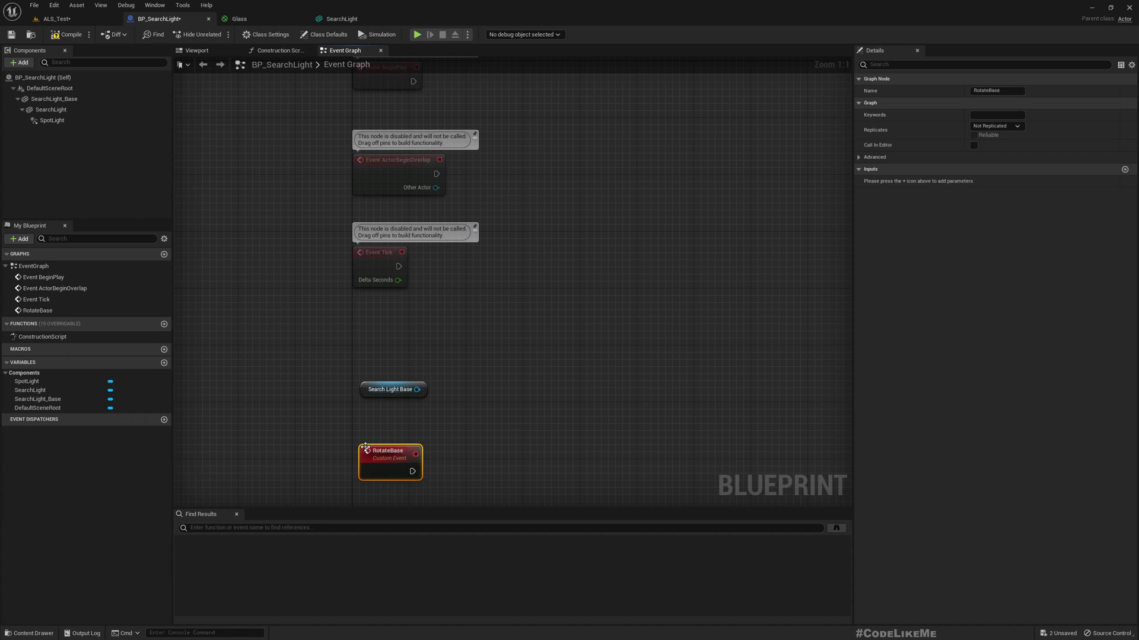
{"action": "right_click_drag", "start_coordinate": [390, 481], "coordinate": [361, 398]}
{"action": "left_click_drag", "start_coordinate": [359, 373], "coordinate": [352, 358]}
- Add a Move Component To node that takes Search Light Base as its component
{"action": "left_click_drag", "start_coordinate": [335, 305], "coordinate": [474, 446]}
{"action": "type", "text": "movecomp"}
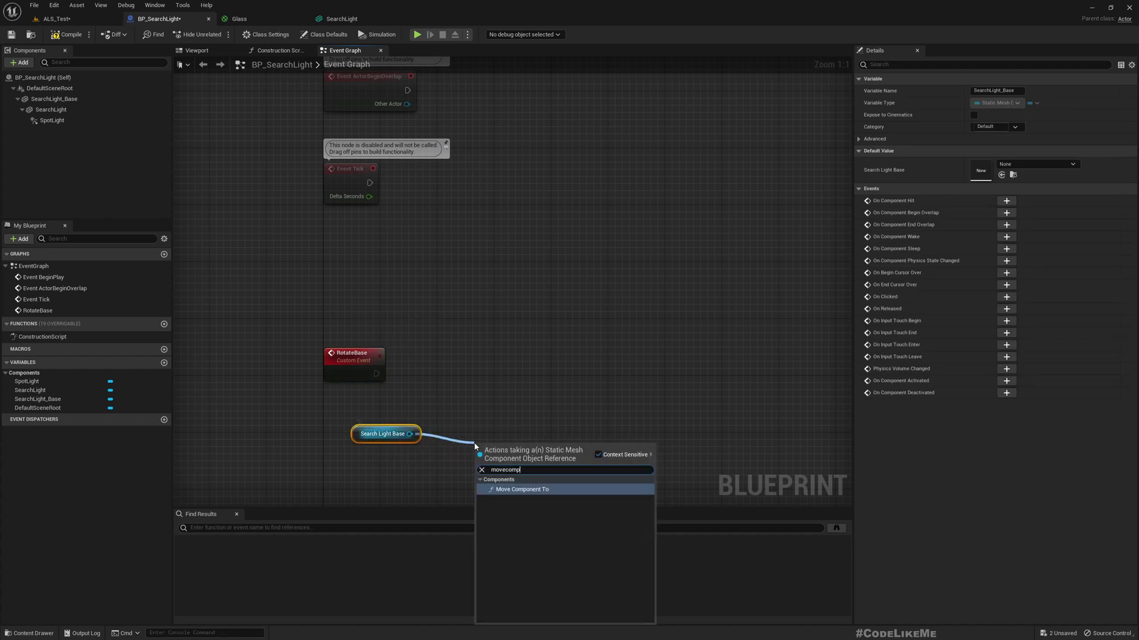
{"action": "key", "text": "Return"}
{"action": "right_click_drag", "start_coordinate": [489, 445], "coordinate": [446, 328]}
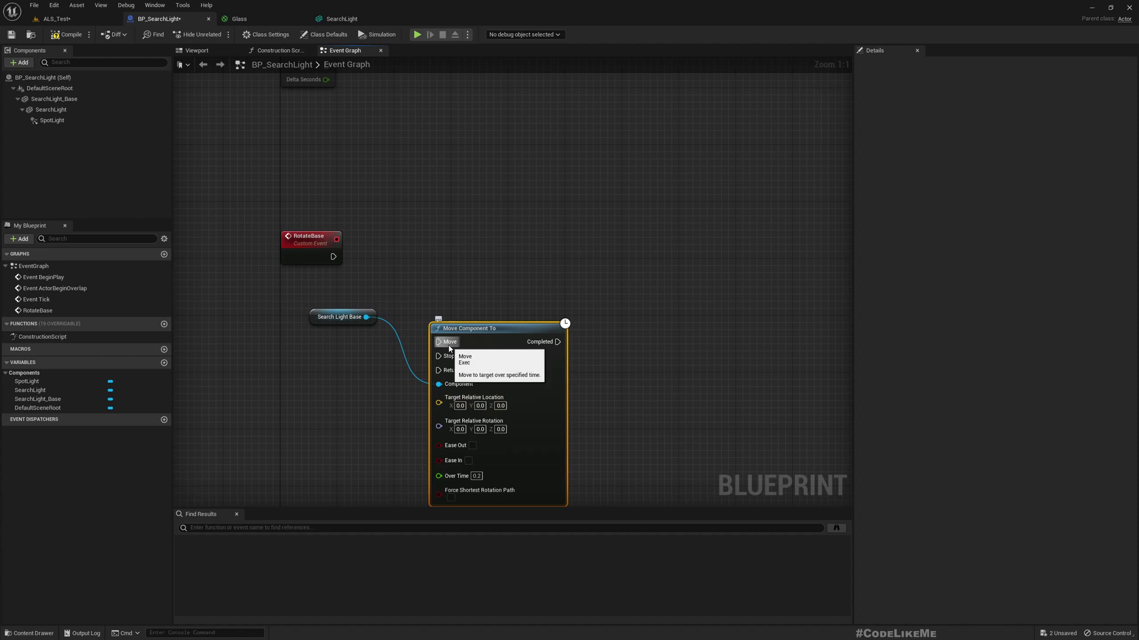
- Set Move Component To's Over Time to 20 and connect RotateBase to its Move input, aligning the node with the event
{"action": "left_click_drag", "start_coordinate": [444, 346], "coordinate": [426, 323]}
{"action": "left_click", "coordinate": [415, 437]}
{"action": "left_click", "coordinate": [476, 476]}
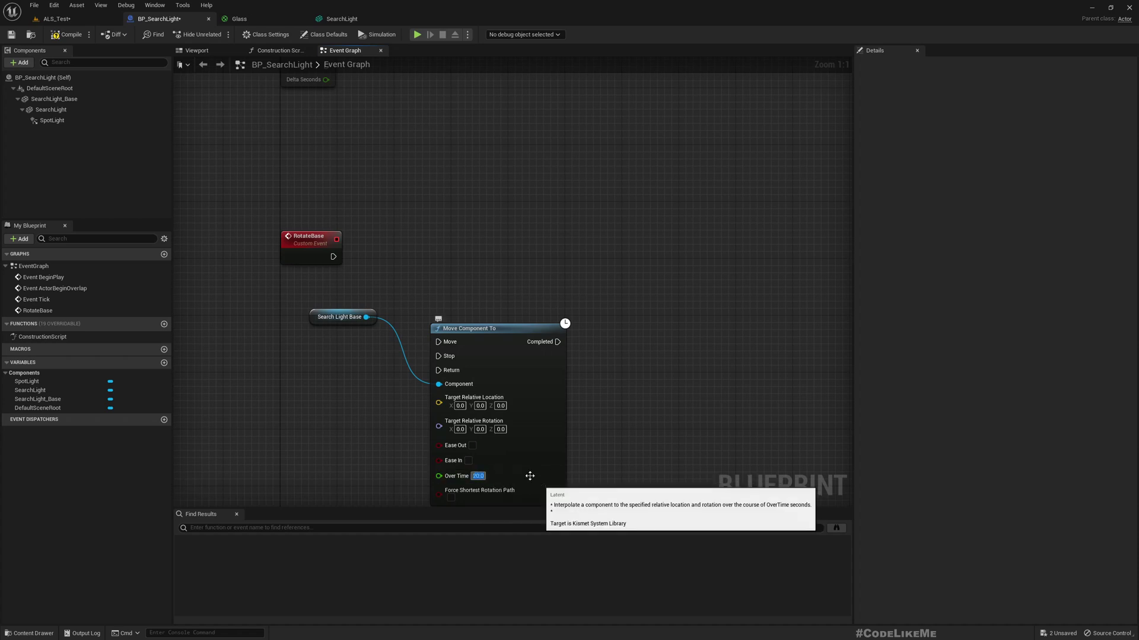
{"action": "left_click", "coordinate": [445, 335]}
{"action": "left_click_drag", "start_coordinate": [440, 343], "coordinate": [333, 256]}
{"action": "left_click_drag", "start_coordinate": [493, 328], "coordinate": [506, 242]}
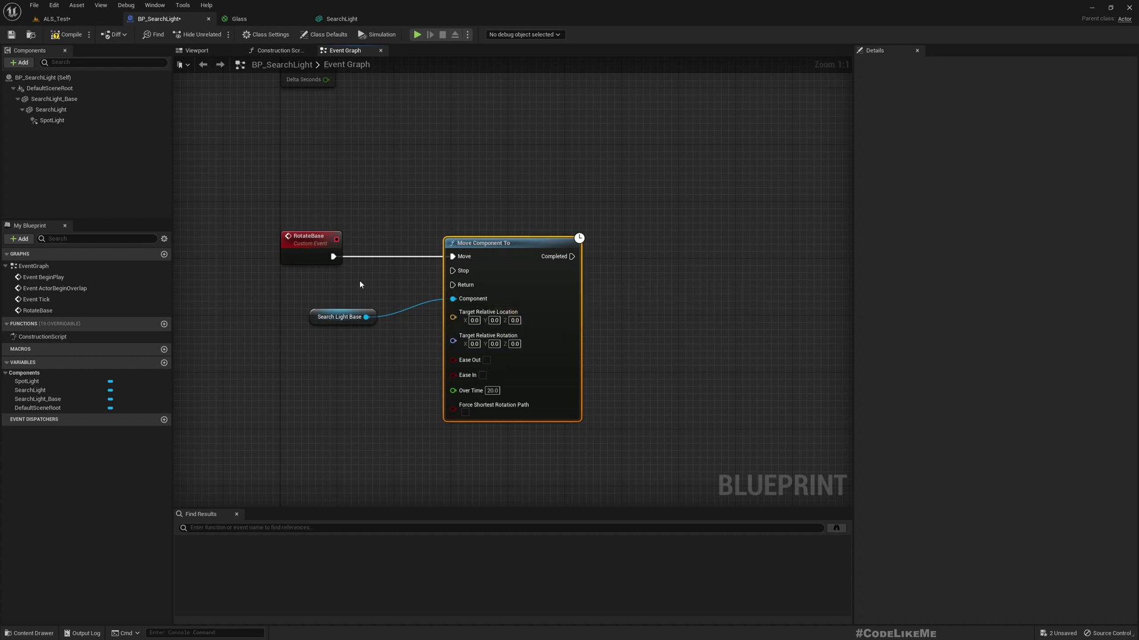
- Check SearchLight_Base's rotation axes and set Move Component To's target relative rotation Z to -40
{"action": "left_click", "coordinate": [44, 98]}
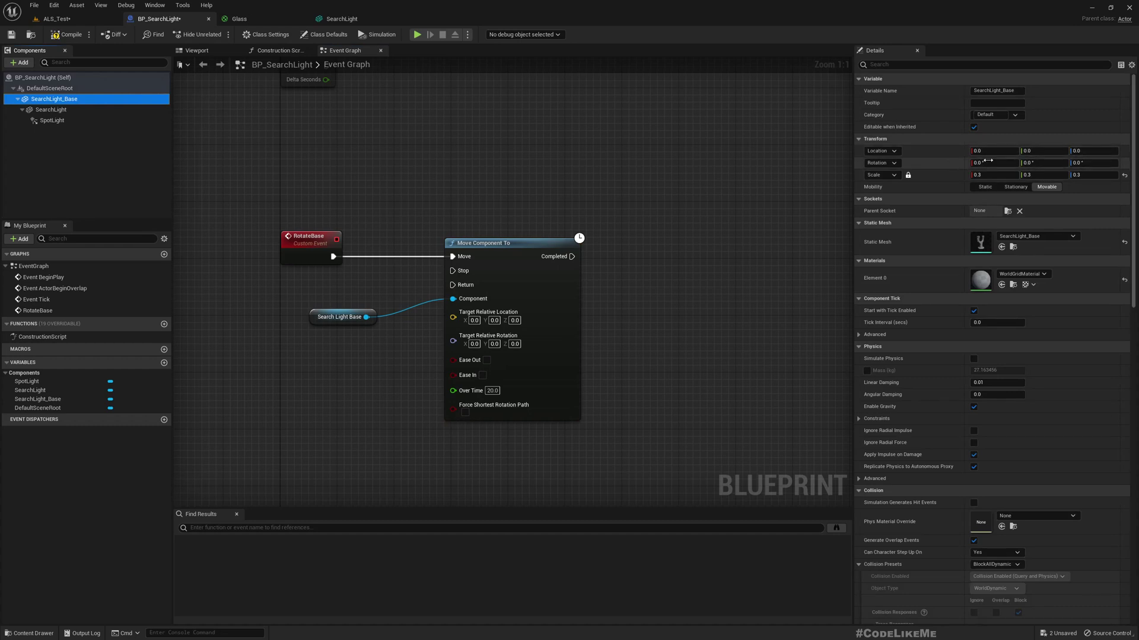
{"action": "left_click", "coordinate": [1095, 163]}
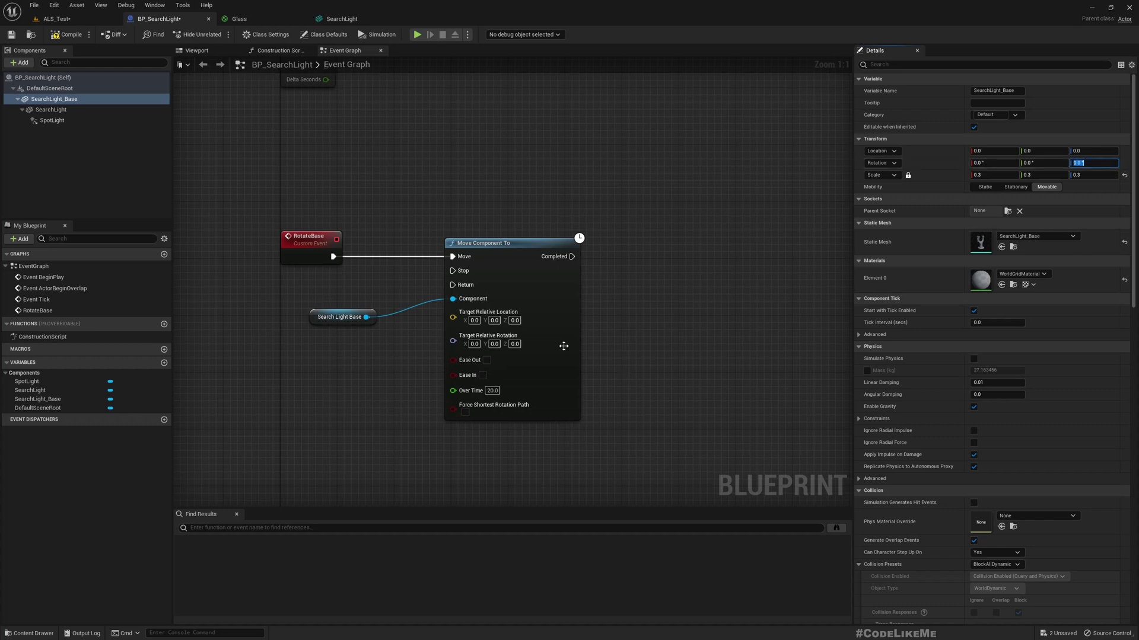
{"action": "left_click", "coordinate": [515, 344]}
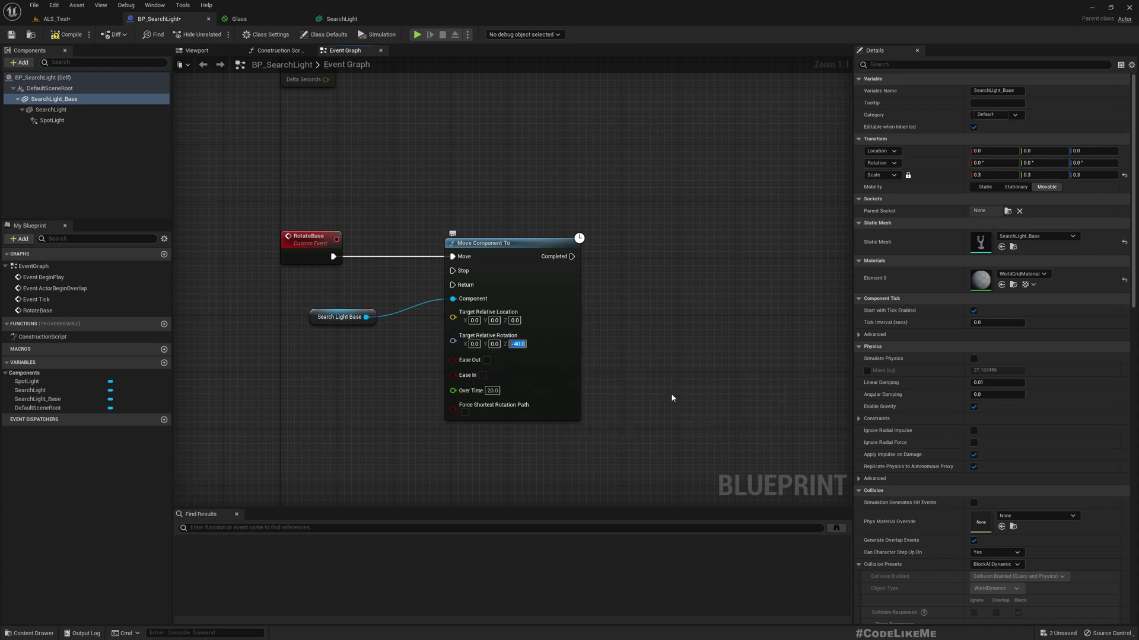
{"action": "right_click_drag", "start_coordinate": [676, 393], "coordinate": [580, 411]}
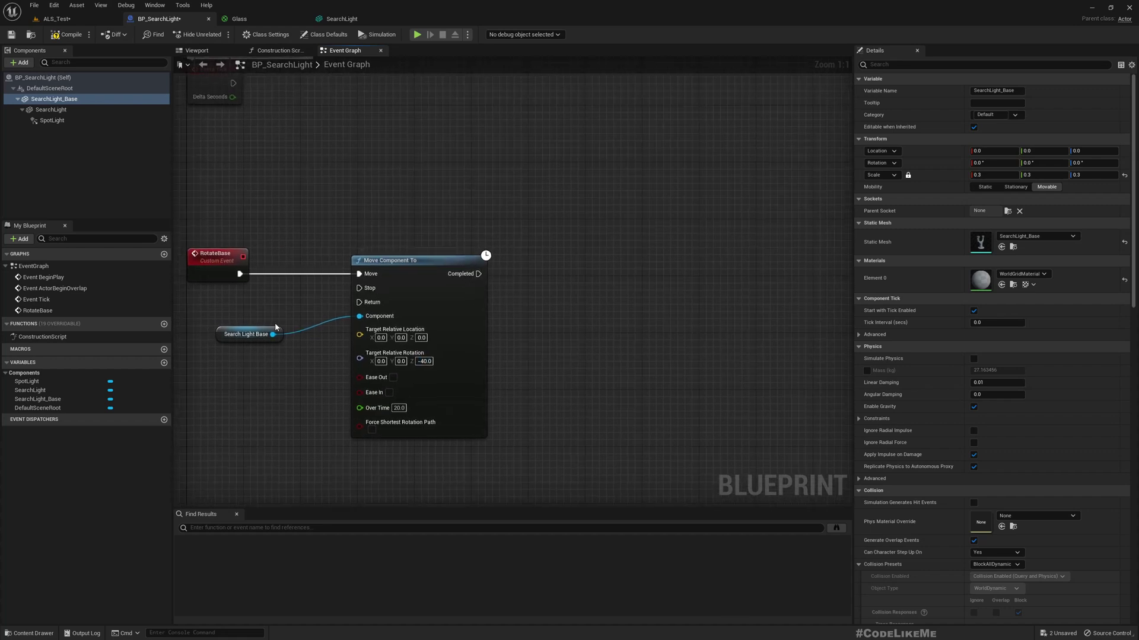
- Duplicate the Search Light Base and Move Component To nodes, chain the copy to the first's Completed output, and set its target rotation Z to 40
{"action": "left_click_drag", "start_coordinate": [369, 354], "coordinate": [440, 376]}
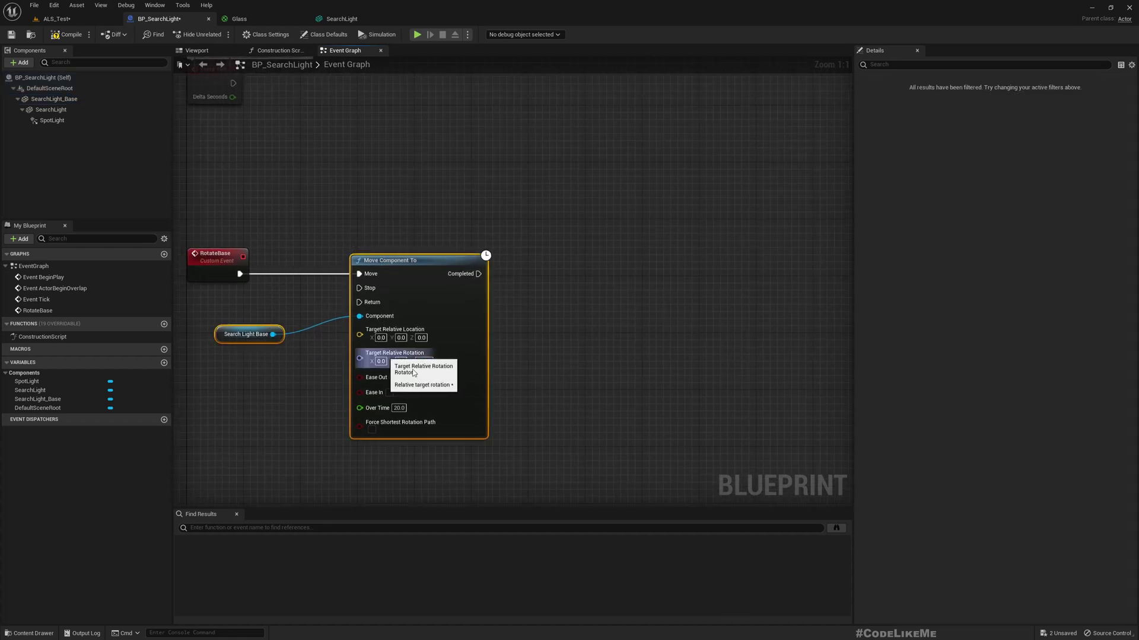
{"action": "key", "text": "ctrl+c"}
{"action": "key", "text": "ctrl+v"}
{"action": "left_click_drag", "start_coordinate": [650, 383], "coordinate": [735, 284]}
{"action": "left_click_drag", "start_coordinate": [658, 280], "coordinate": [478, 274]}
{"action": "left_click", "coordinate": [724, 368]}
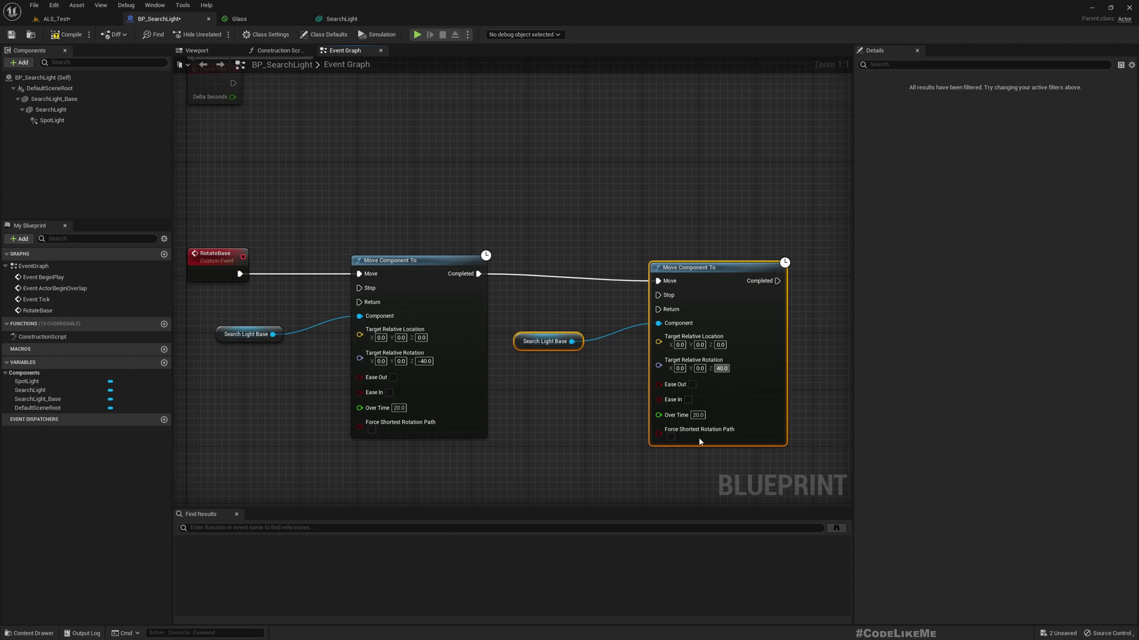
{"action": "left_click", "coordinate": [698, 415]}
{"action": "right_click_drag", "start_coordinate": [599, 485], "coordinate": [502, 427]}
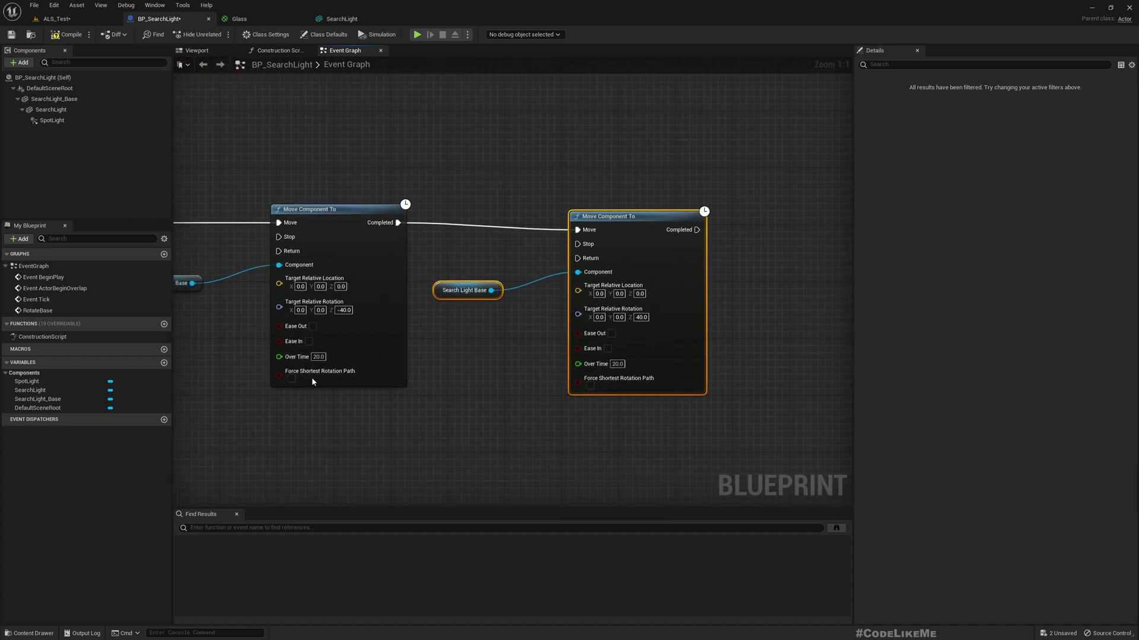
- Enable Force Shortest Rotation Path, Ease Out and Ease In on both Move Component To nodes
{"action": "left_click", "coordinate": [291, 378]}
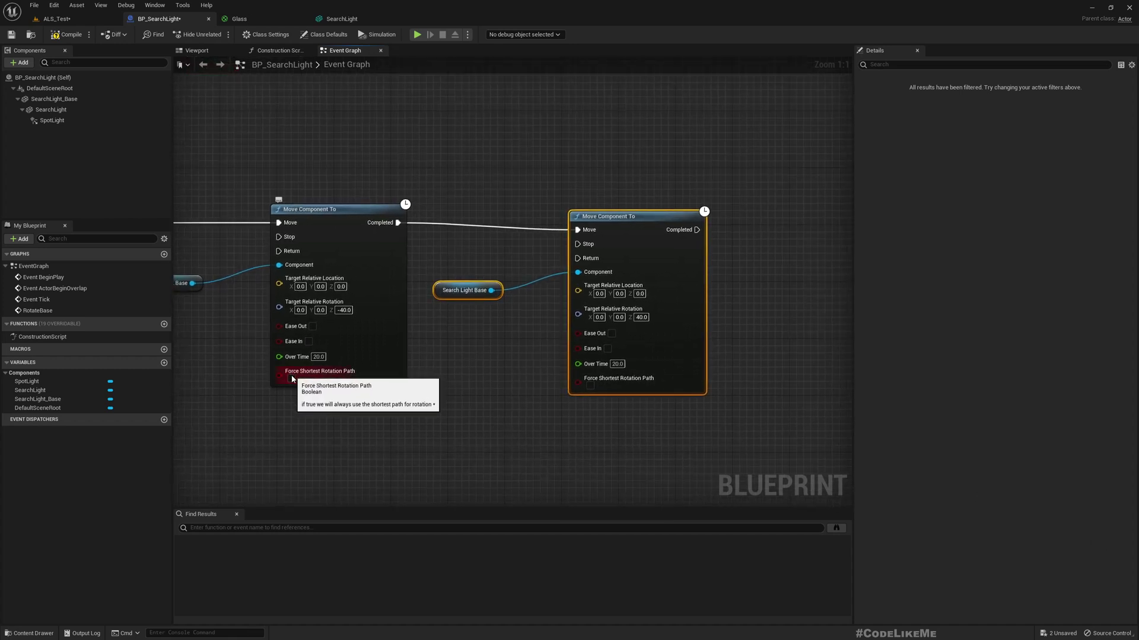
{"action": "left_click", "coordinate": [592, 386]}
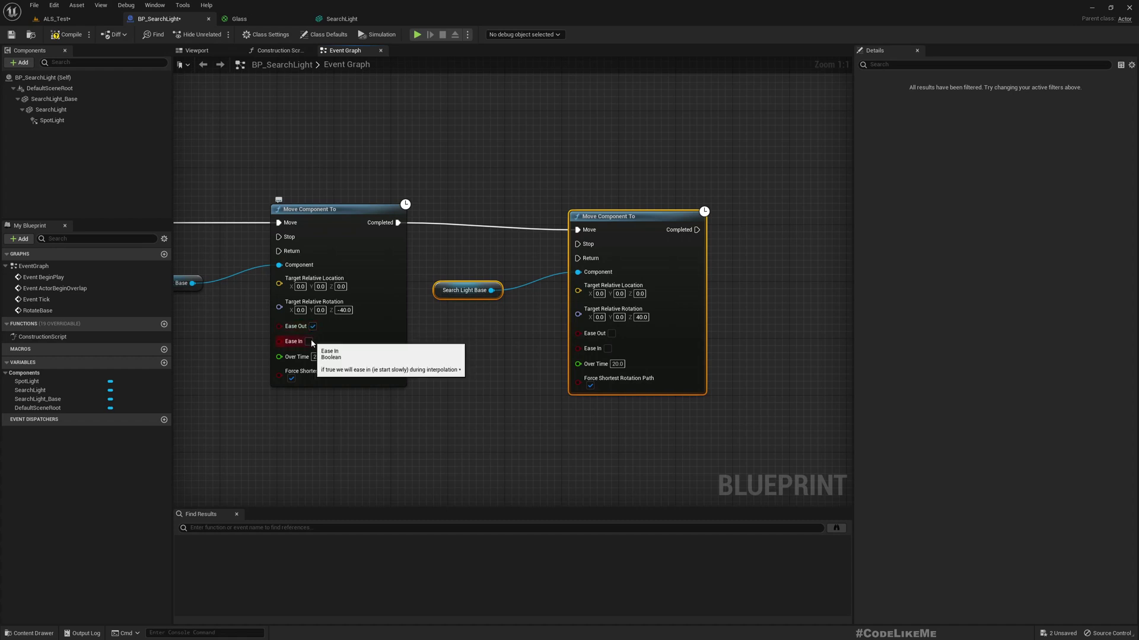
{"action": "left_click", "coordinate": [308, 341]}
{"action": "left_click", "coordinate": [611, 333]}
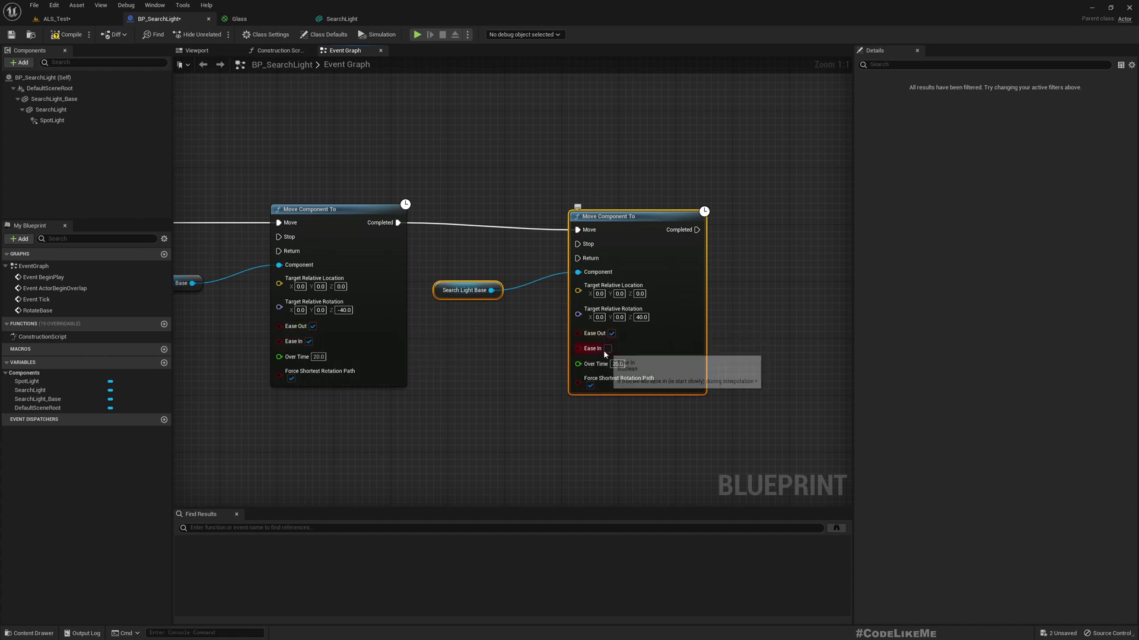
{"action": "left_click", "coordinate": [608, 348]}
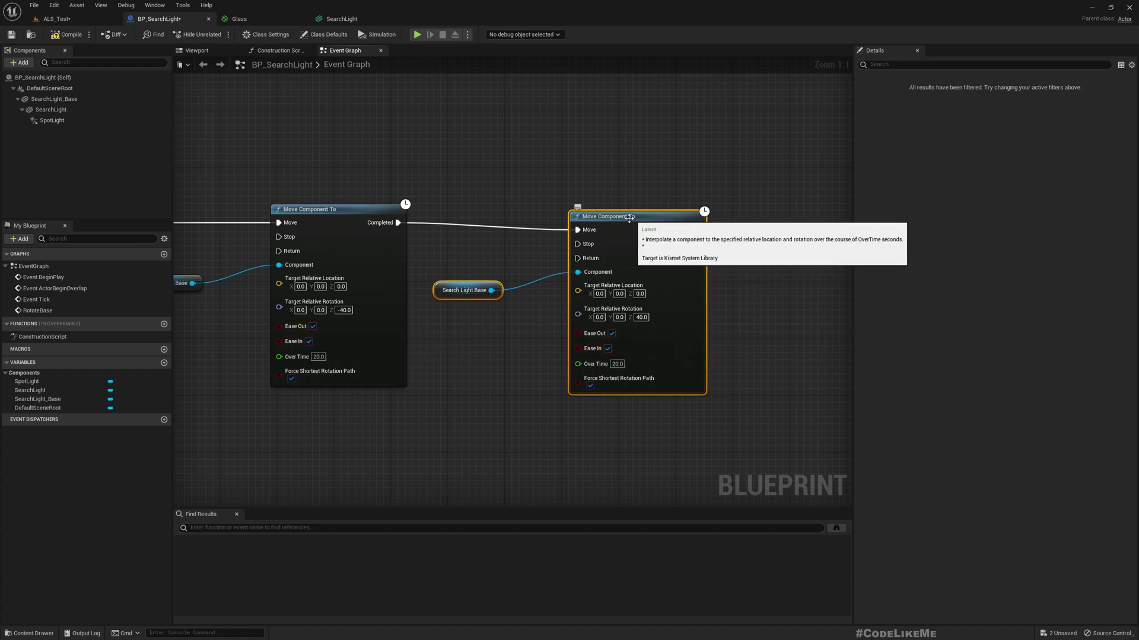
- Add a Delay node after the second Move Component To completes and set its duration to 5 seconds
{"action": "scroll", "coordinate": [559, 262], "scroll_direction": "down", "scroll_amount": 4}
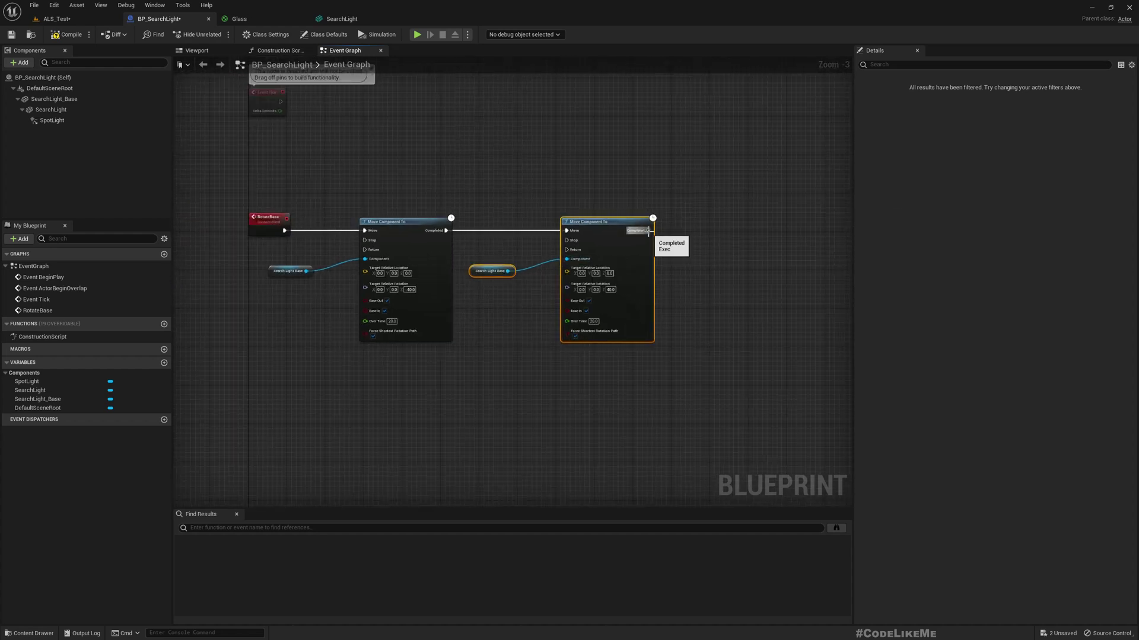
{"action": "left_click_drag", "start_coordinate": [647, 230], "coordinate": [691, 232]}
{"action": "type", "text": "rotate"}
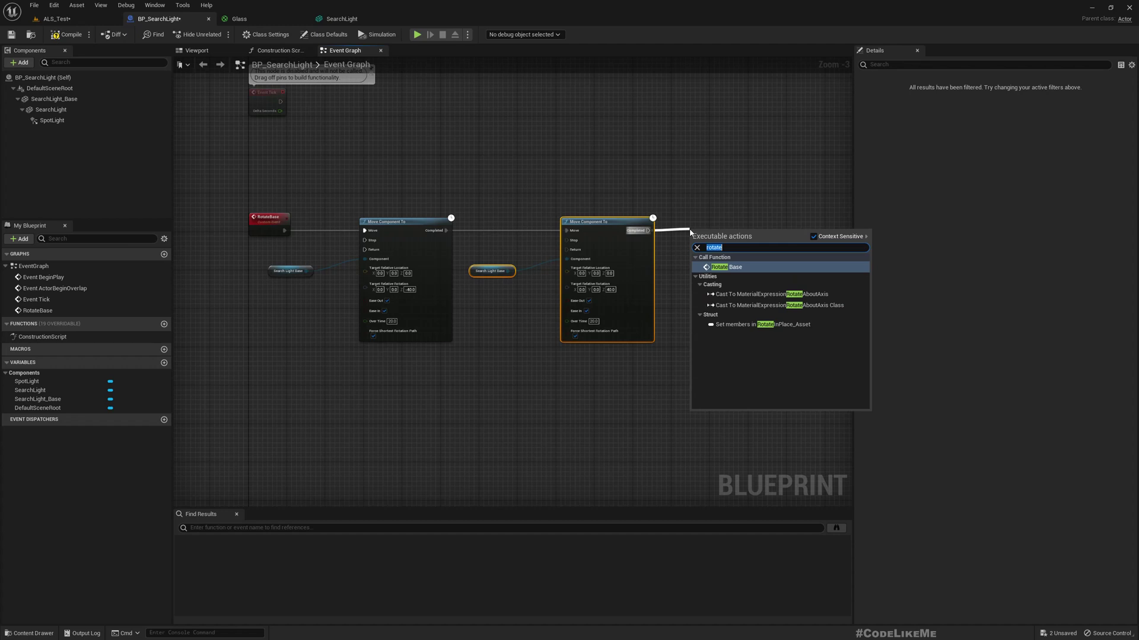
{"action": "type", "text": "delay"}
{"action": "key", "text": "Return"}
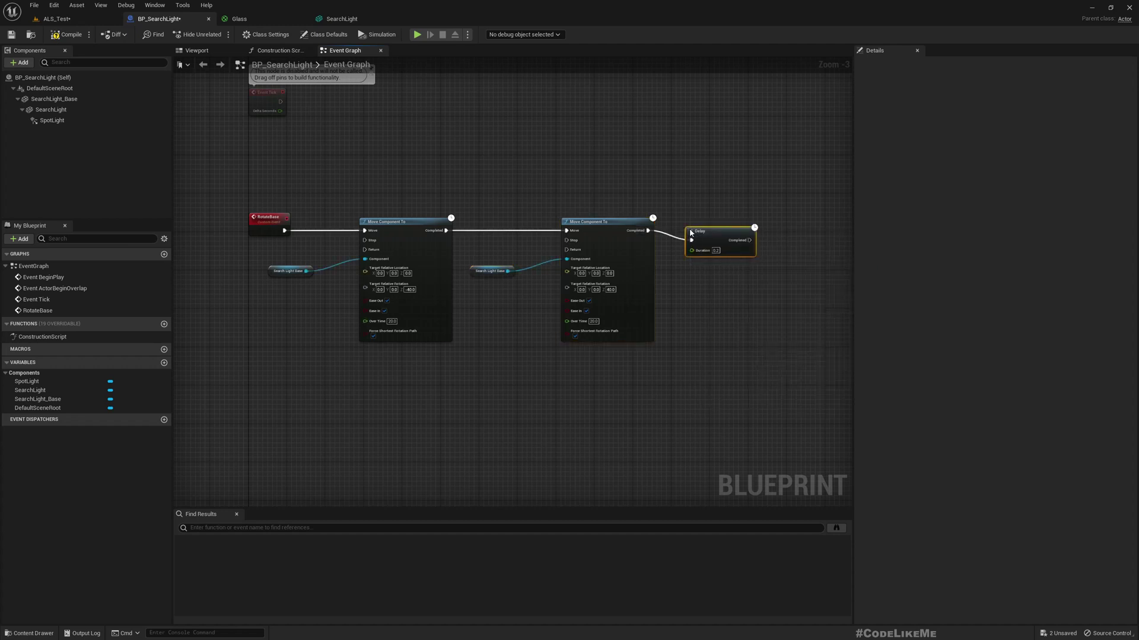
{"action": "left_click_drag", "start_coordinate": [691, 233], "coordinate": [715, 224]}
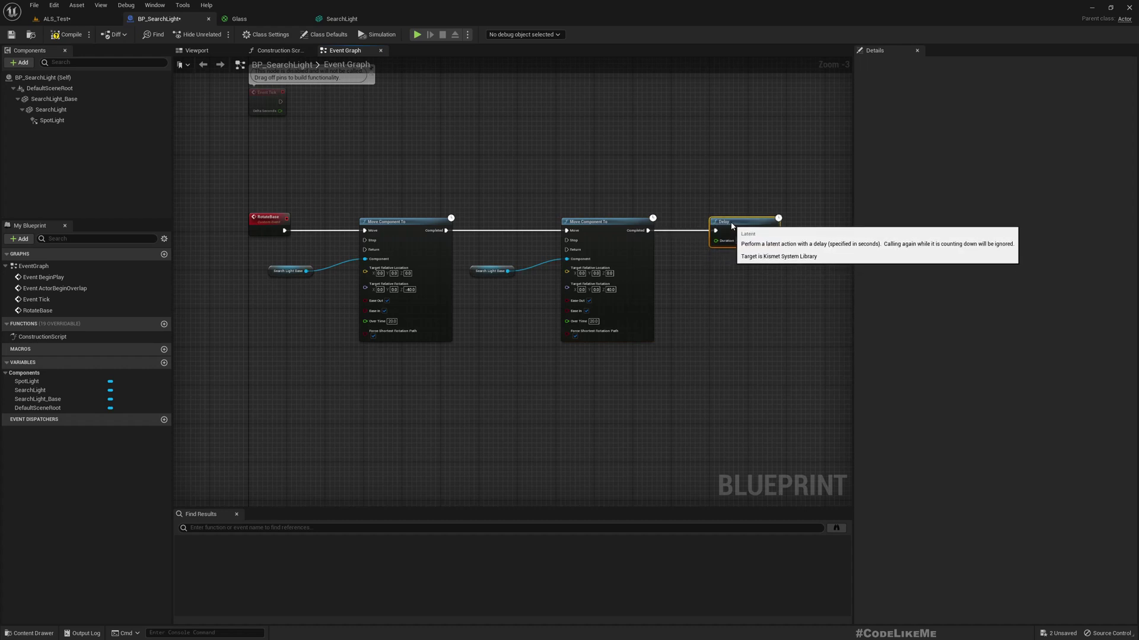
{"action": "left_click", "coordinate": [740, 240]}
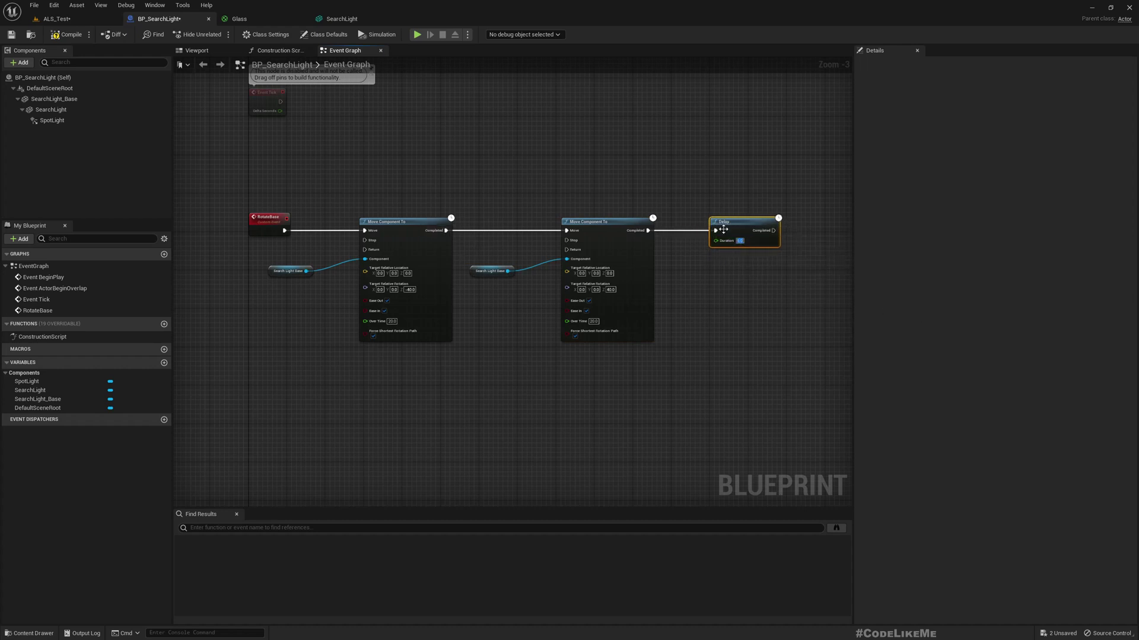
- Insert a copy of the 5-second Delay between the two Move Component To nodes and space the chain out
{"action": "key", "text": "ctrl+c"}
{"action": "key", "text": "ctrl+v"}
{"action": "left_click_drag", "start_coordinate": [794, 285], "coordinate": [434, 226]}
{"action": "scroll", "coordinate": [470, 243], "scroll_direction": "up", "scroll_amount": 3}
{"action": "left_click_drag", "start_coordinate": [565, 230], "coordinate": [612, 226]}
{"action": "right_click_drag", "start_coordinate": [702, 315], "coordinate": [560, 314]}
{"action": "left_click_drag", "start_coordinate": [528, 218], "coordinate": [555, 218]}
{"action": "right_click_drag", "start_coordinate": [759, 357], "coordinate": [637, 385]}
- Loop the sweep by calling Rotate Base after the final Delay completes
{"action": "left_click_drag", "start_coordinate": [654, 254], "coordinate": [711, 261]}
{"action": "type", "text": "rotate"}
{"action": "key", "text": "Return"}
{"action": "left_click_drag", "start_coordinate": [746, 268], "coordinate": [748, 240]}
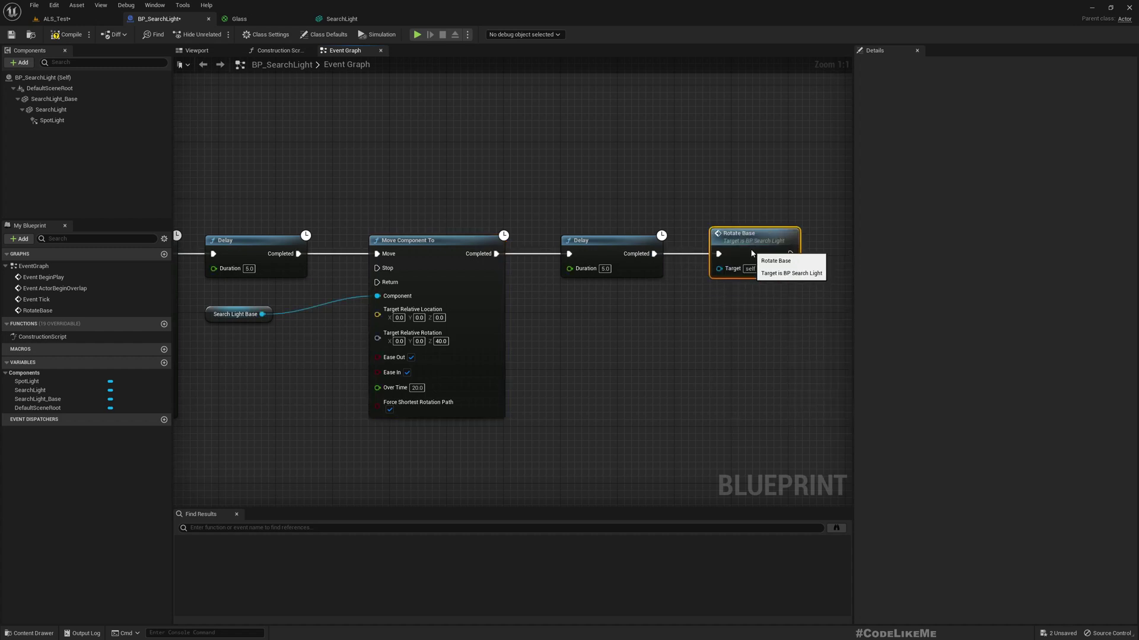
- Call Rotate Base from Event BeginPlay, and compile and save the blueprint
{"action": "scroll", "coordinate": [691, 322], "scroll_direction": "down", "scroll_amount": 6}
{"action": "scroll", "coordinate": [564, 225], "scroll_direction": "up", "scroll_amount": 4}
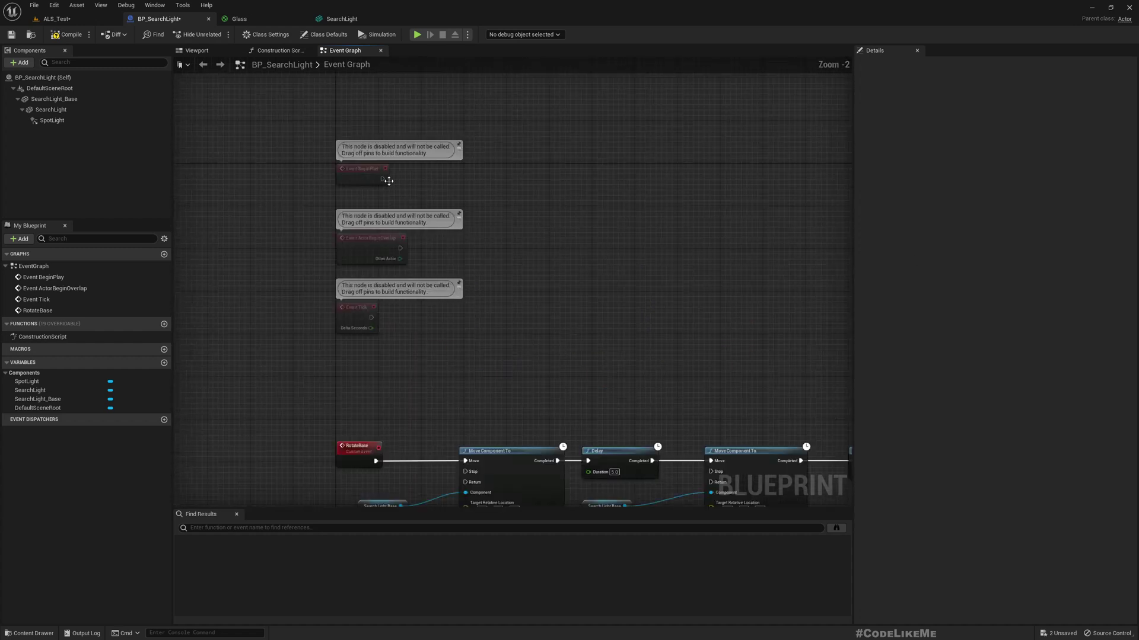
{"action": "left_click_drag", "start_coordinate": [382, 178], "coordinate": [415, 176]}
{"action": "type", "text": "rotate"}
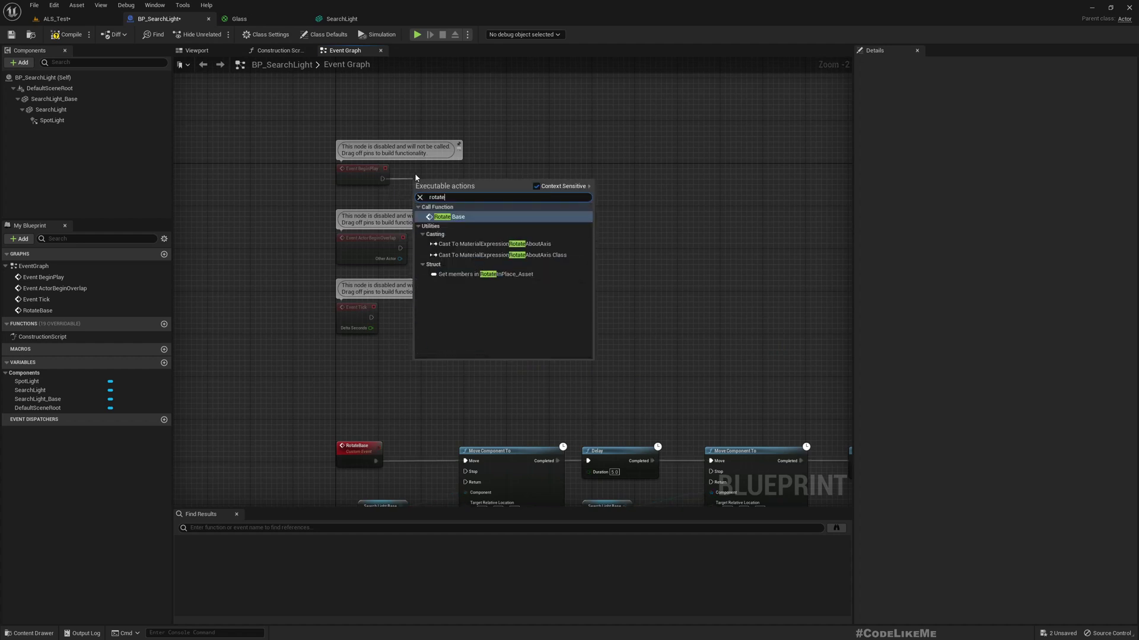
{"action": "key", "text": "Return"}
{"action": "left_click_drag", "start_coordinate": [453, 186], "coordinate": [478, 171]}
{"action": "scroll", "coordinate": [570, 284], "scroll_direction": "down", "scroll_amount": 4}
{"action": "scroll", "coordinate": [582, 367], "scroll_direction": "up", "scroll_amount": 4}
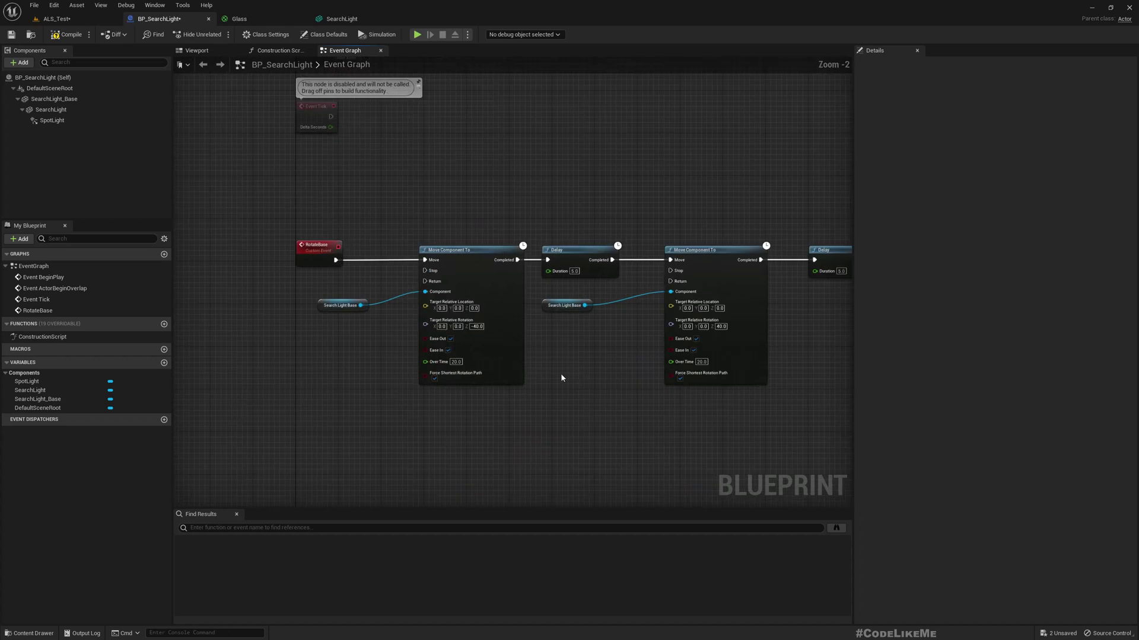
{"action": "left_click", "coordinate": [68, 34]}
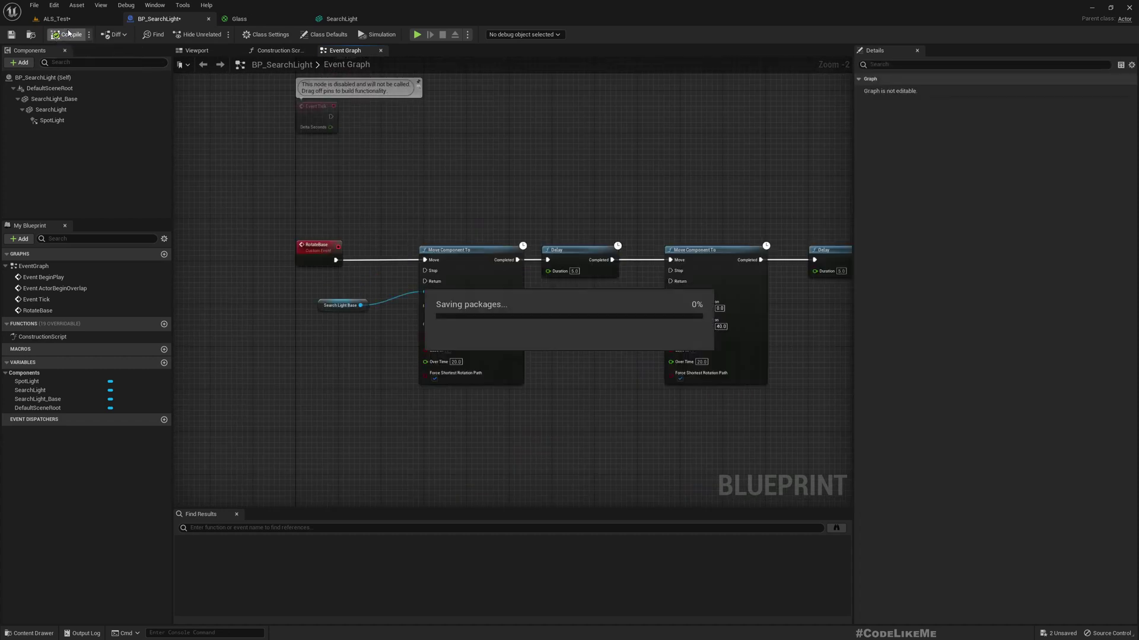
- Play-test the ALS_Test level in full screen and watch the searchlight sweep from several spots around the watchtower
{"action": "left_click", "coordinate": [74, 22]}
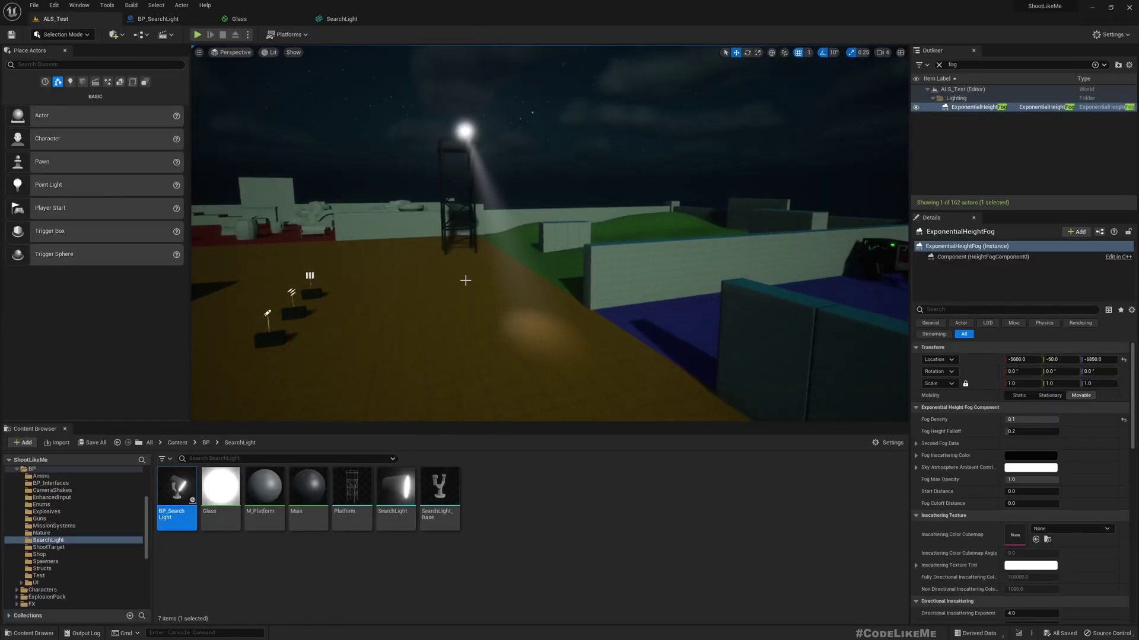
{"action": "key", "text": "F11"}
{"action": "key", "text": "alt+p"}
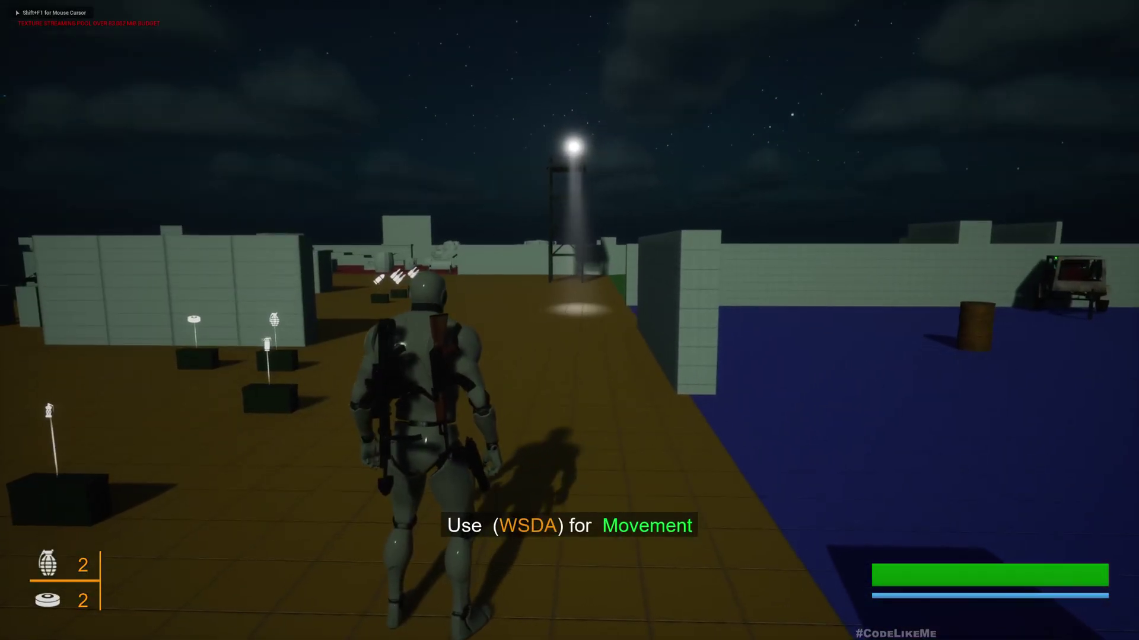
{"action": "key", "text": "w+a"}
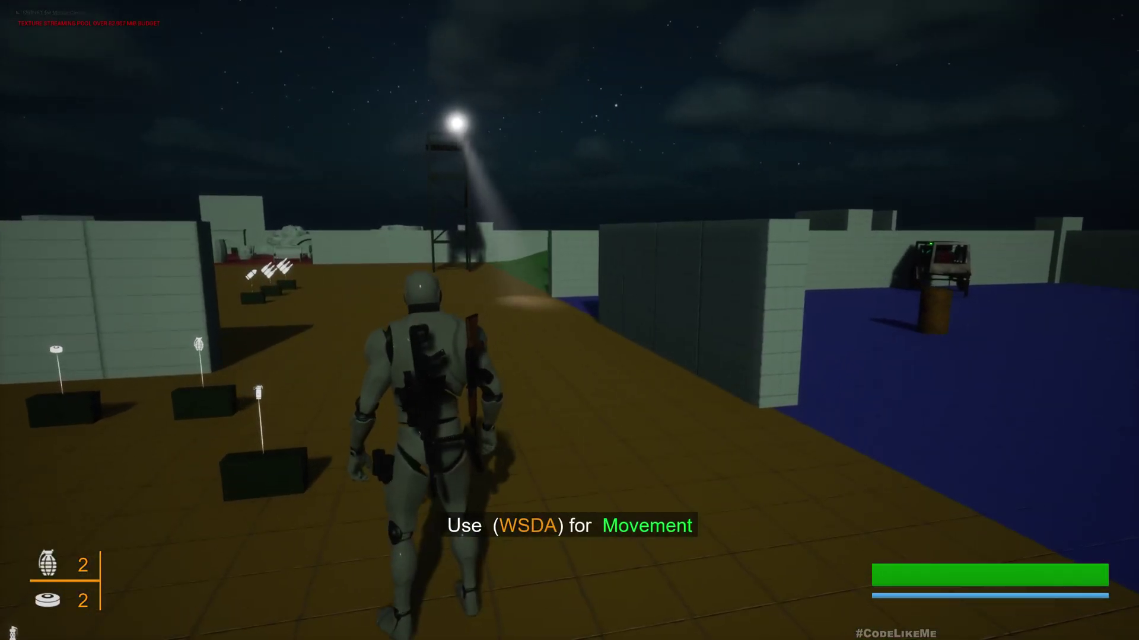
{"action": "key", "text": "a"}
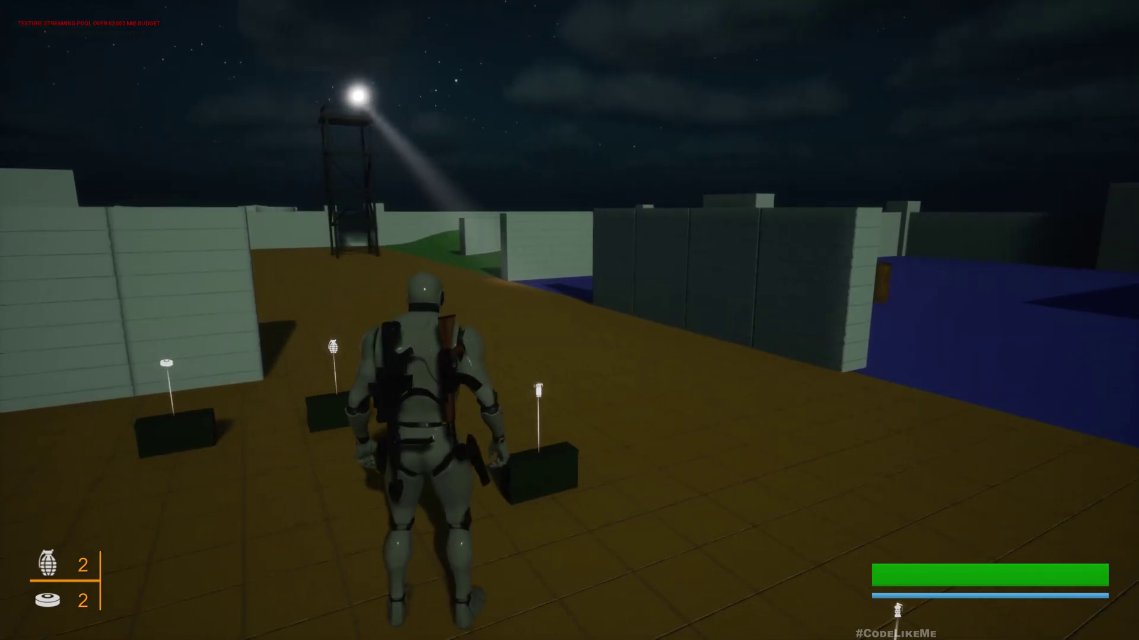
{"action": "key", "text": "w"}
{"action": "key", "text": "w+a"}
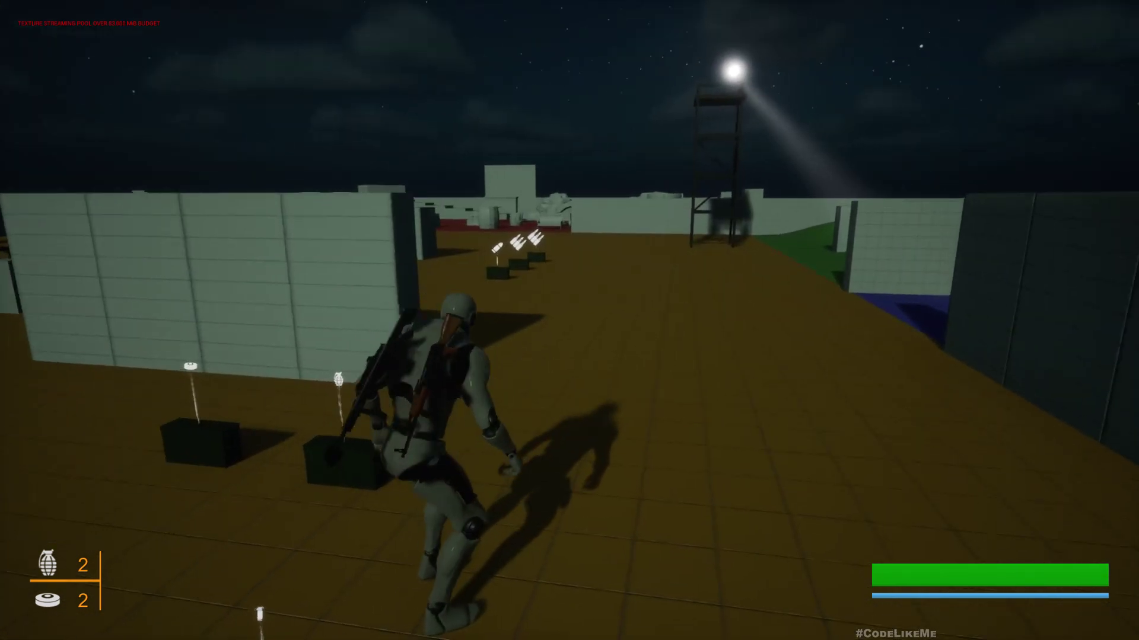
{"action": "key", "text": "a"}
{"action": "key", "text": "w+a"}
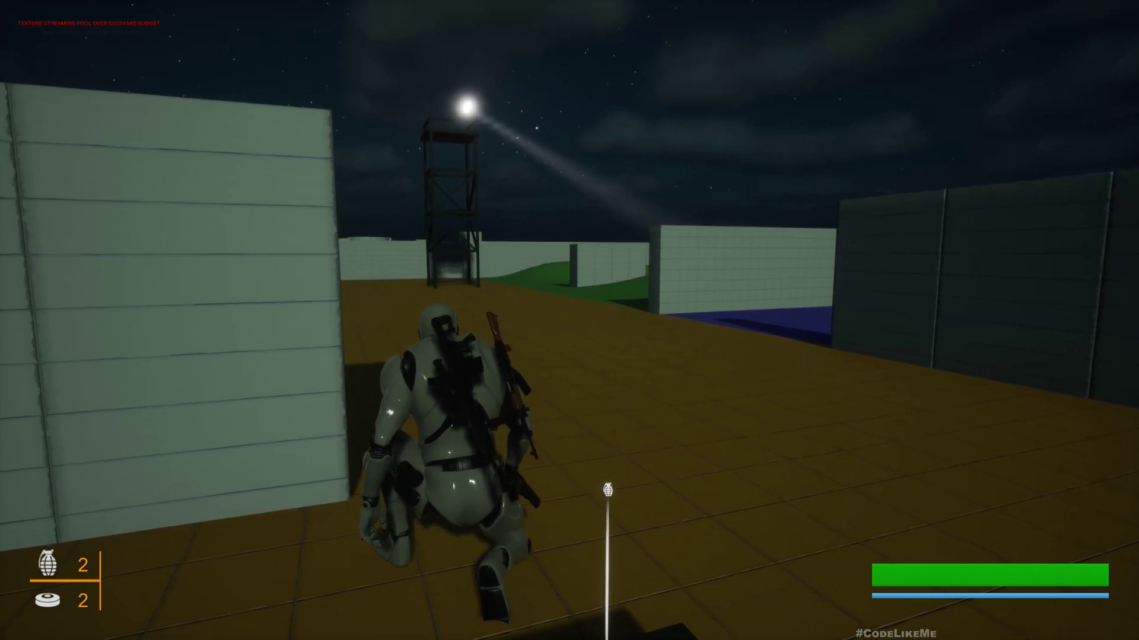
{"action": "key", "text": "d"}
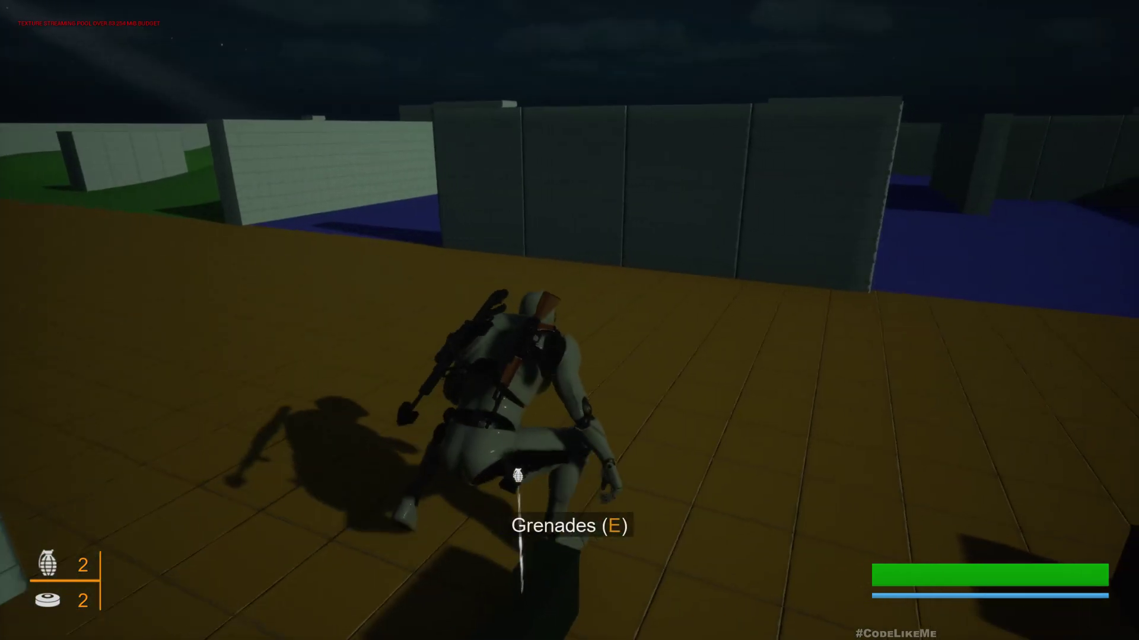
{"action": "key", "text": "w"}
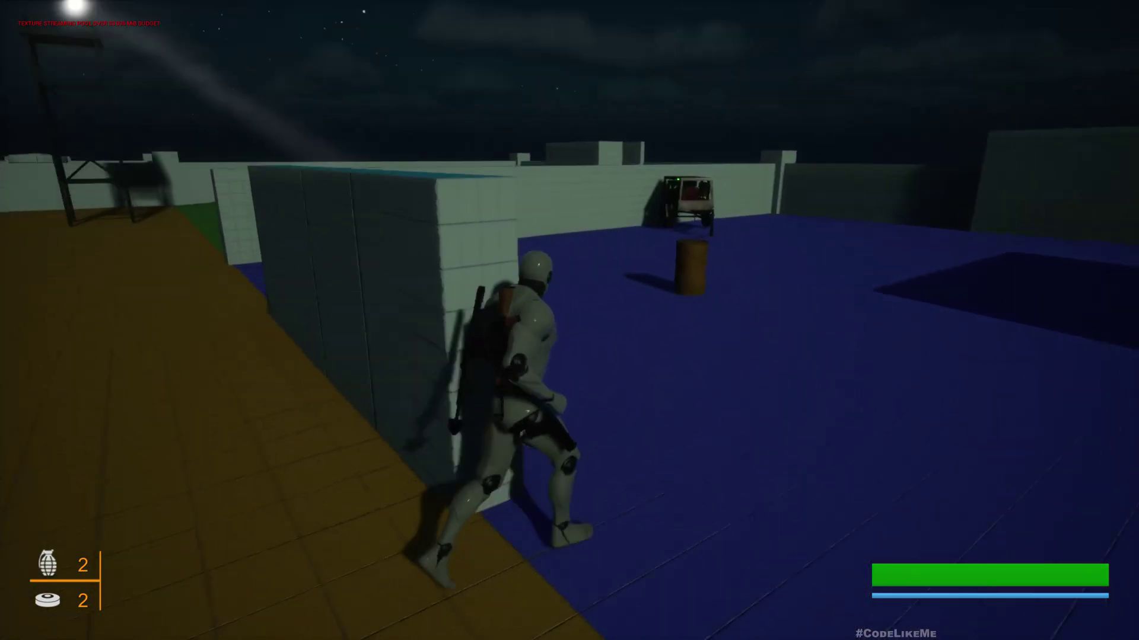
{"action": "key", "text": "w"}
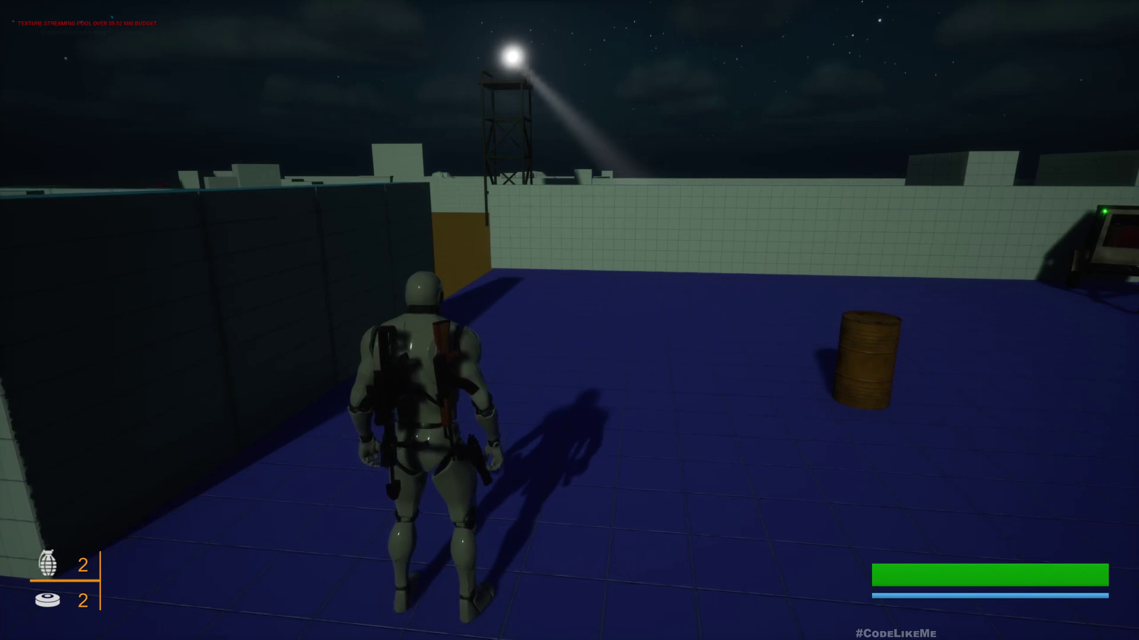
{"action": "key", "text": "w"}
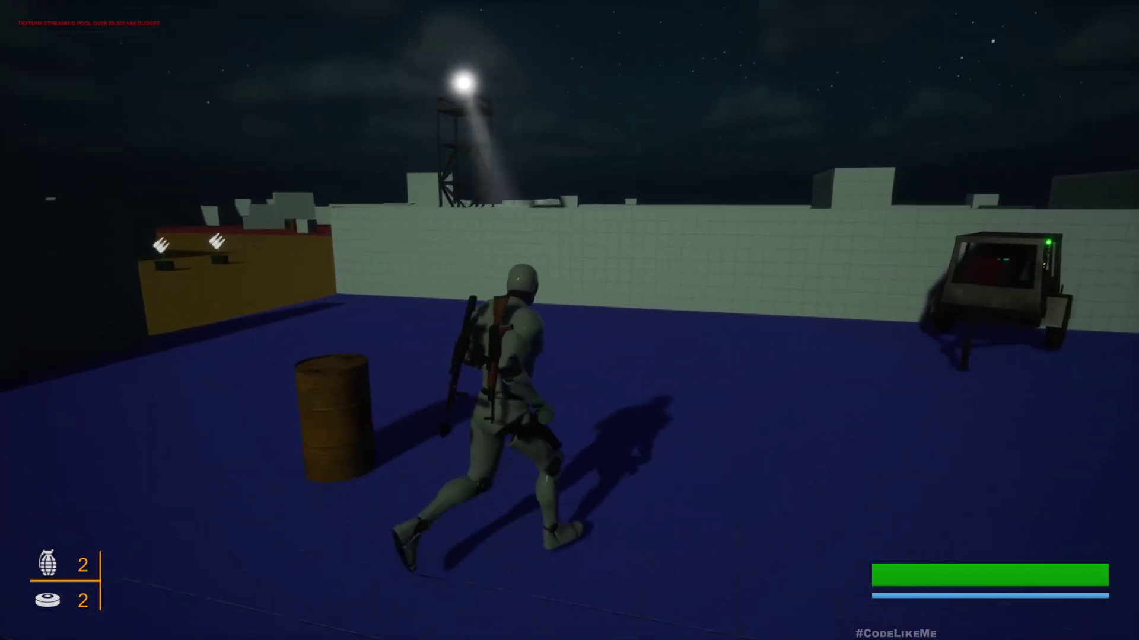
{"action": "key", "text": "w"}
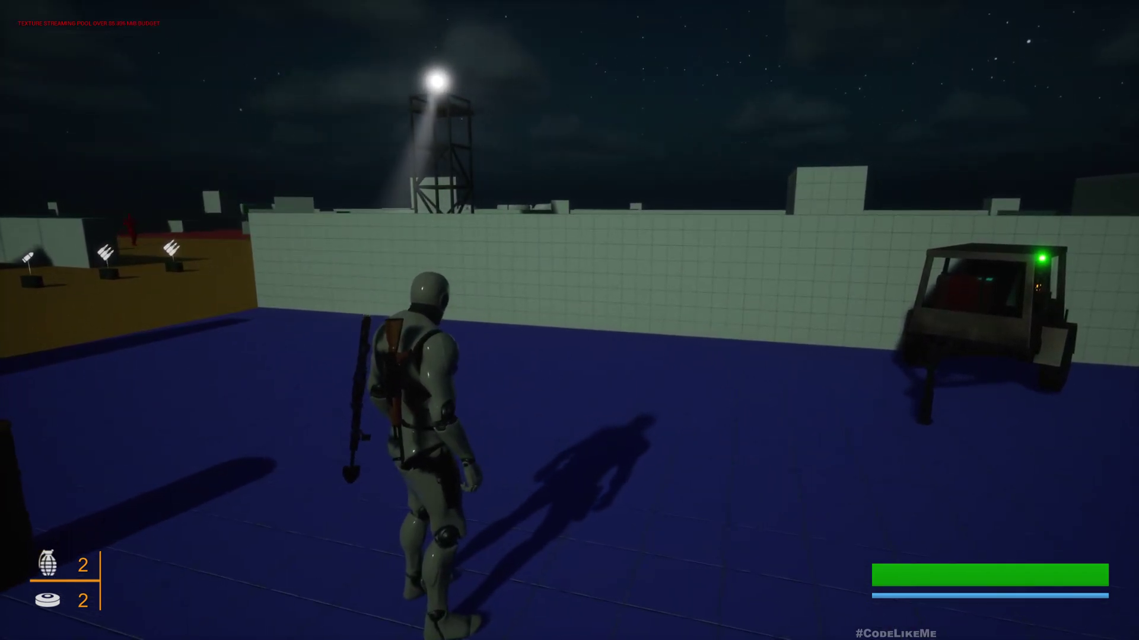
{"action": "key", "text": "a"}
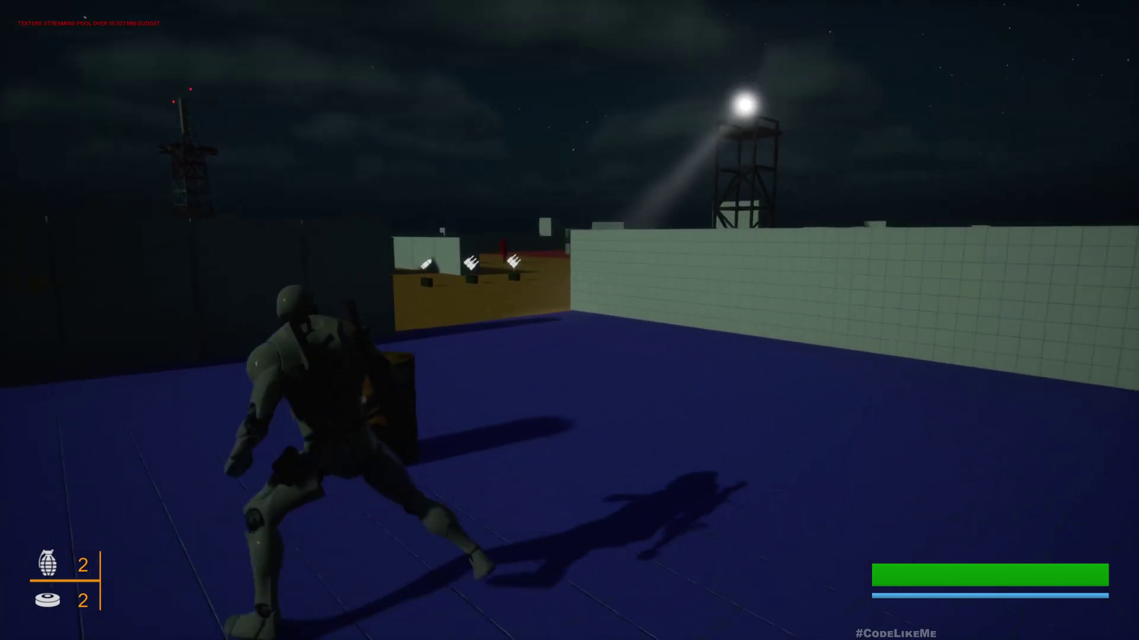
{"action": "key", "text": "w"}
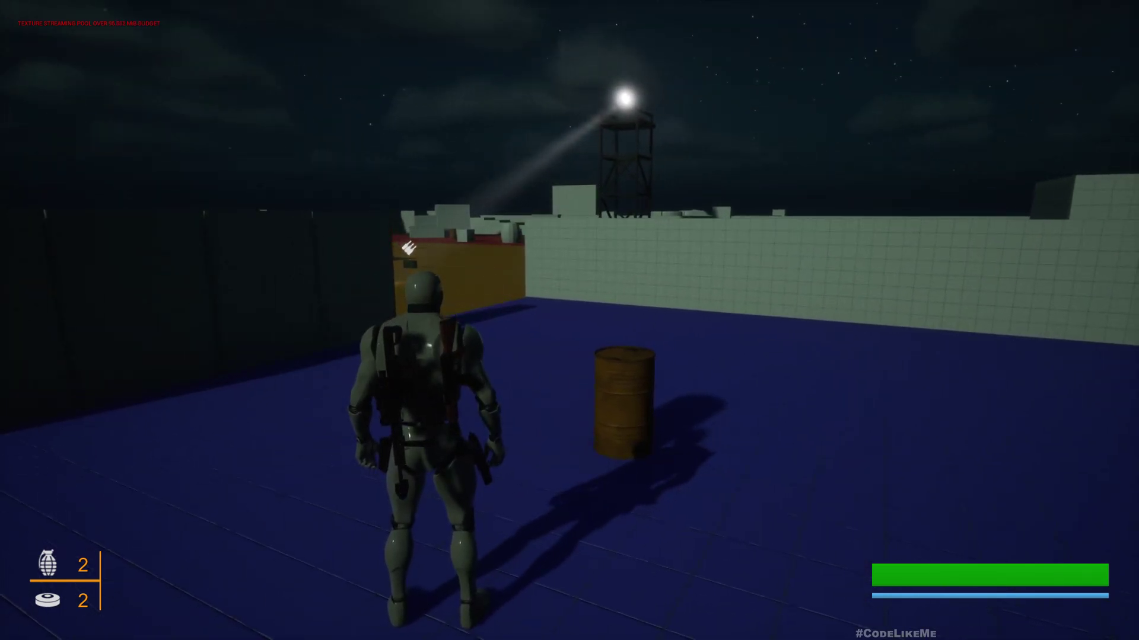
{"action": "key", "text": "Escape"}
{"action": "key", "text": "F11"}
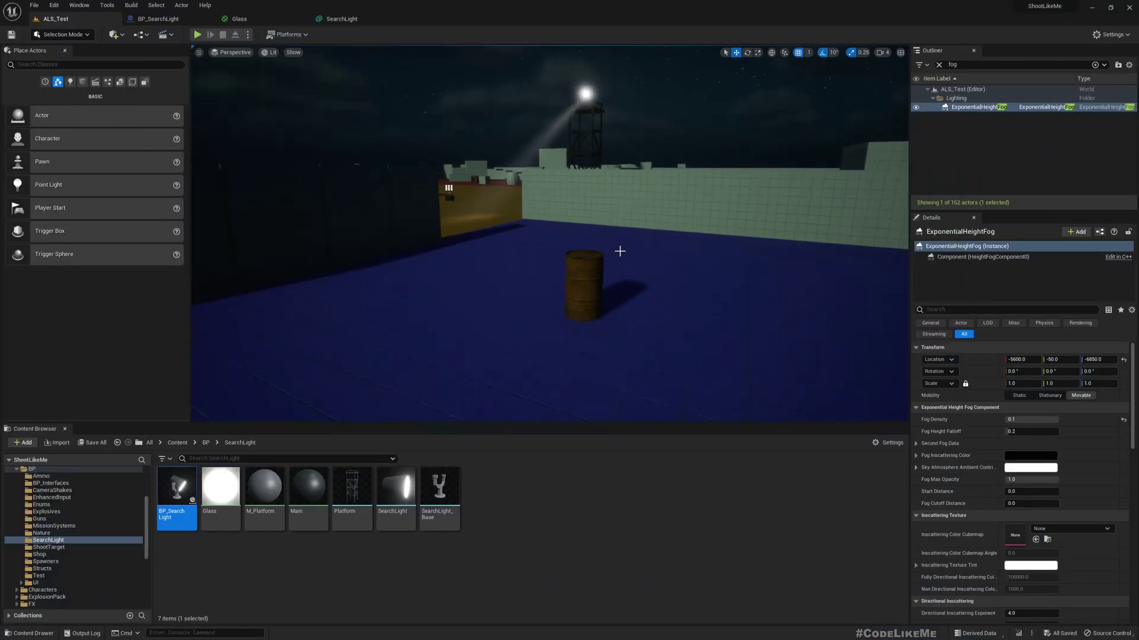
- Inspect the watchtower and its light beam from above in the full-screen level viewport
{"action": "right_click_drag", "start_coordinate": [547, 245], "coordinate": [563, 297]}
{"action": "right_click_drag", "start_coordinate": [650, 279], "coordinate": [667, 282]}
{"action": "mouse_move", "coordinate": [524, 246]}
{"action": "right_mouse_down"}
{"action": "mouse_move", "coordinate": [550, 249]}
{"action": "mouse_move", "coordinate": [523, 245]}
{"action": "right_mouse_up"}
{"action": "key", "text": "F11"}
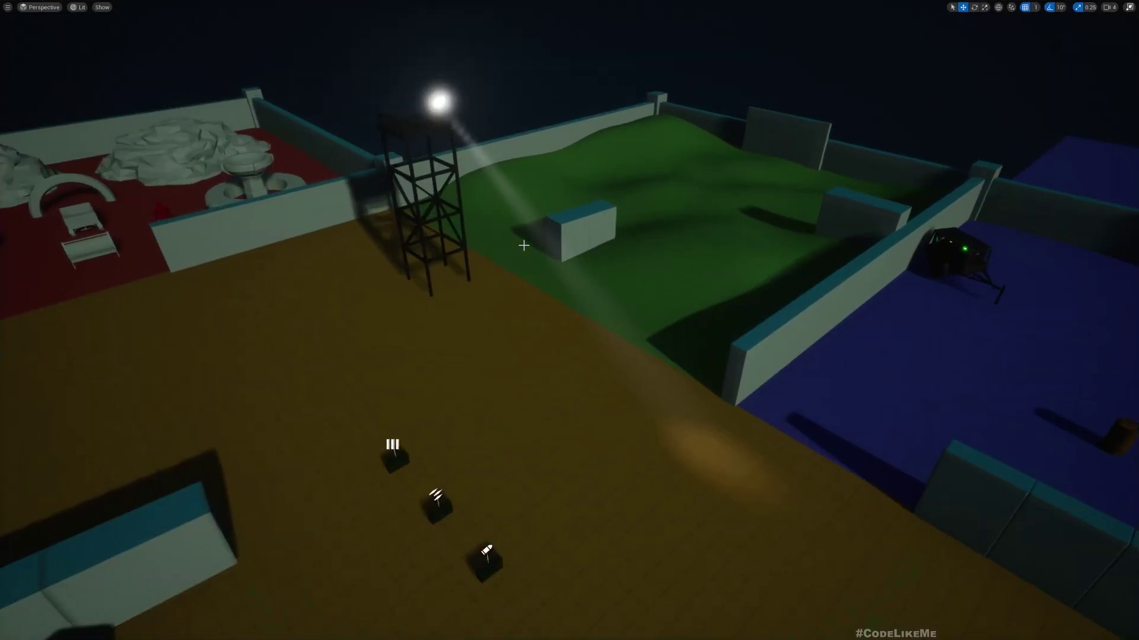
{"action": "key", "text": "F11"}
- In the BP_SearchLight event graph, add a custom event named RotateLight below the RotateBase chain
{"action": "left_click", "coordinate": [175, 22]}
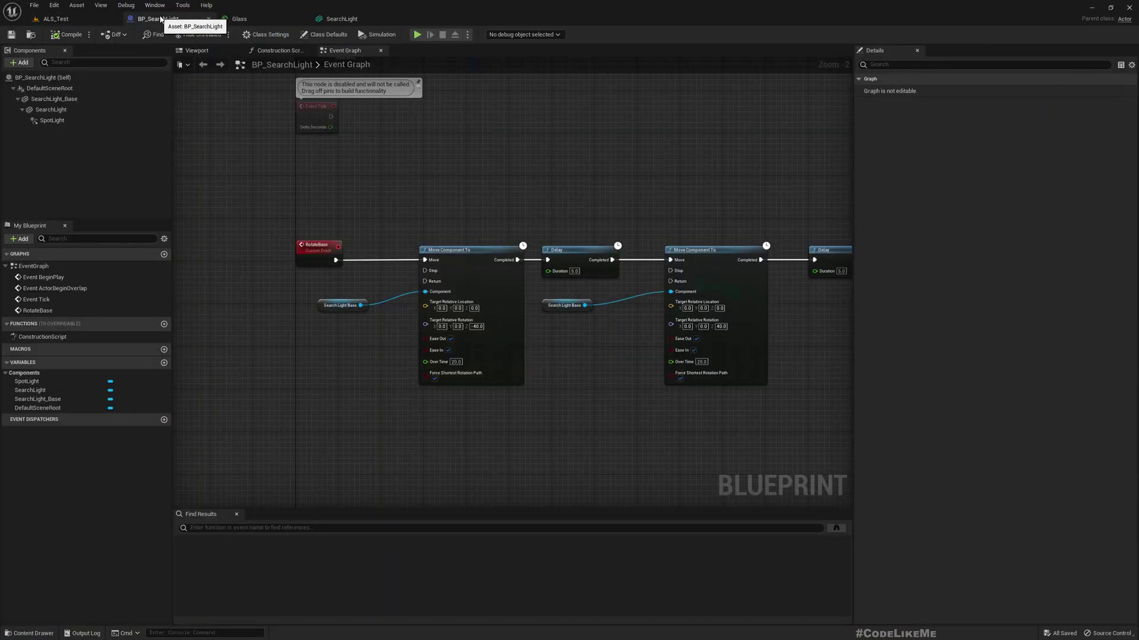
{"action": "right_click_drag", "start_coordinate": [588, 424], "coordinate": [395, 392]}
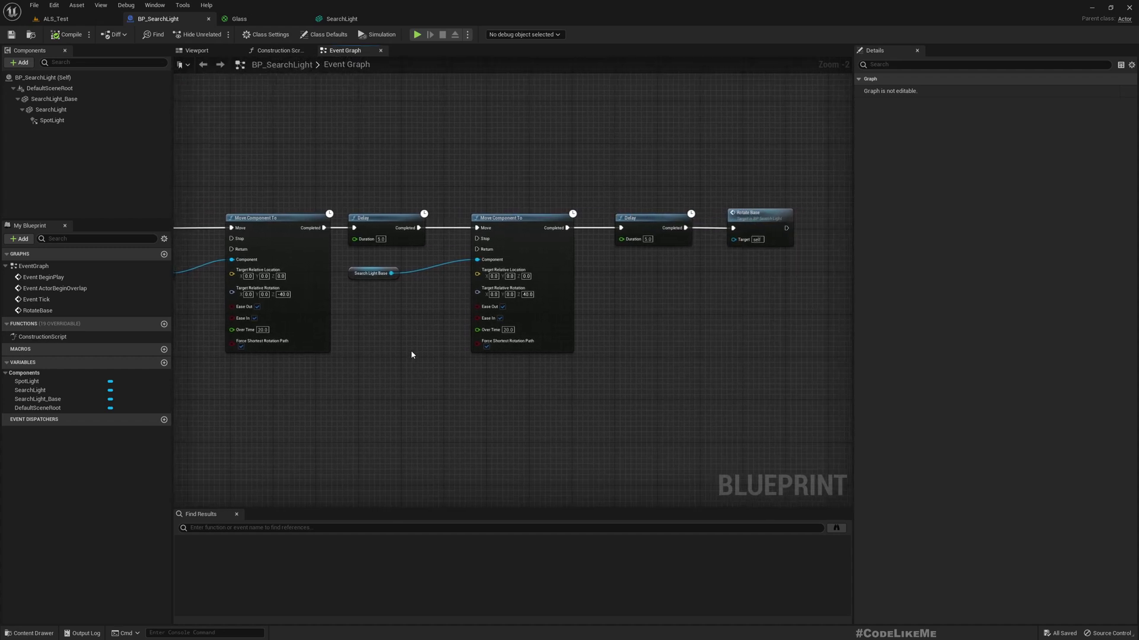
{"action": "right_click_drag", "start_coordinate": [412, 354], "coordinate": [633, 342]}
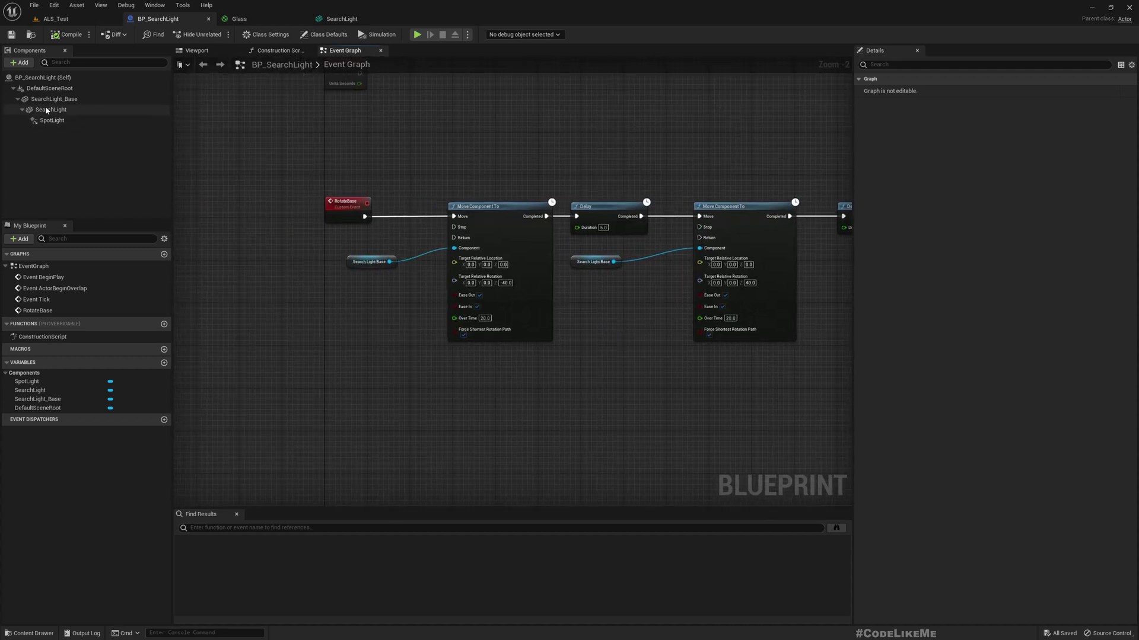
{"action": "right_click_drag", "start_coordinate": [334, 418], "coordinate": [340, 367]}
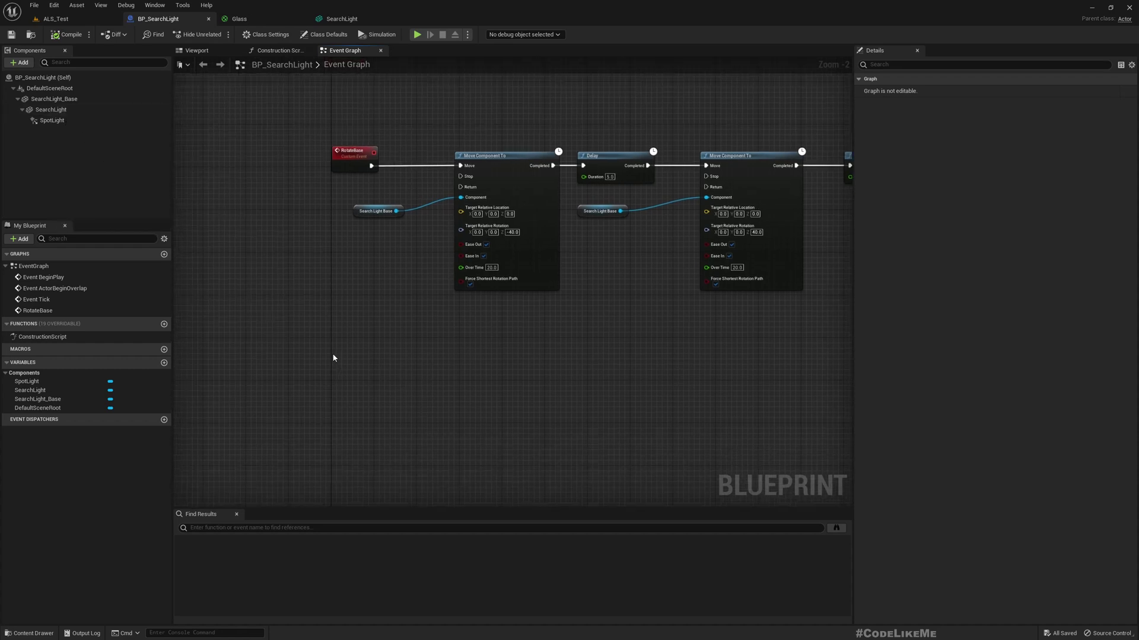
{"action": "right_click", "coordinate": [333, 358]}
{"action": "type", "text": "custom event"}
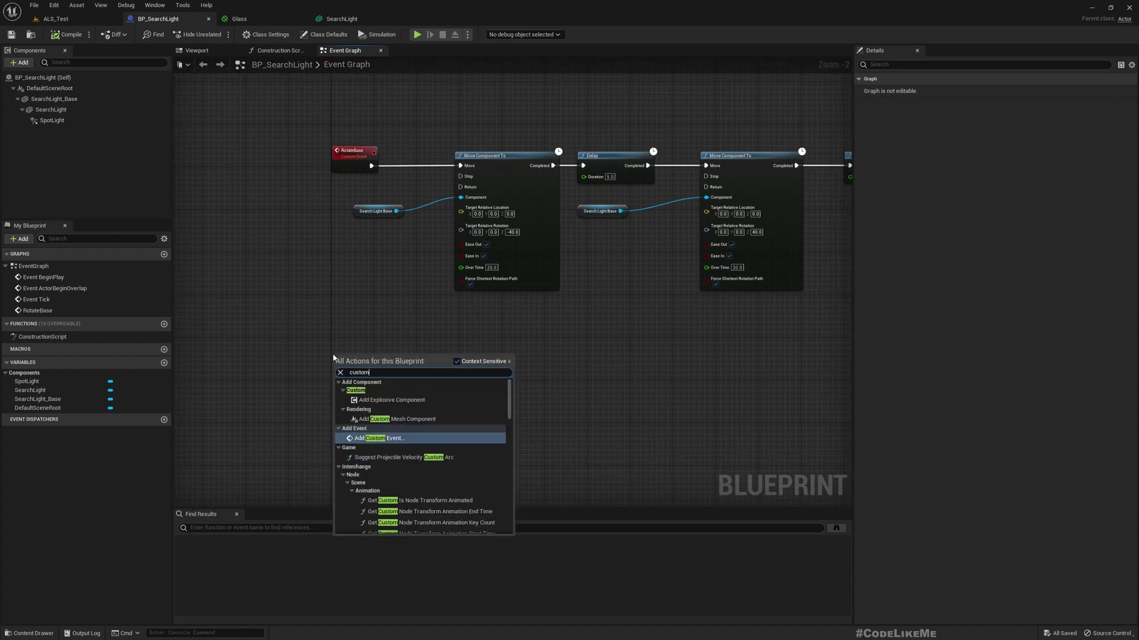
{"action": "key", "text": "Return"}
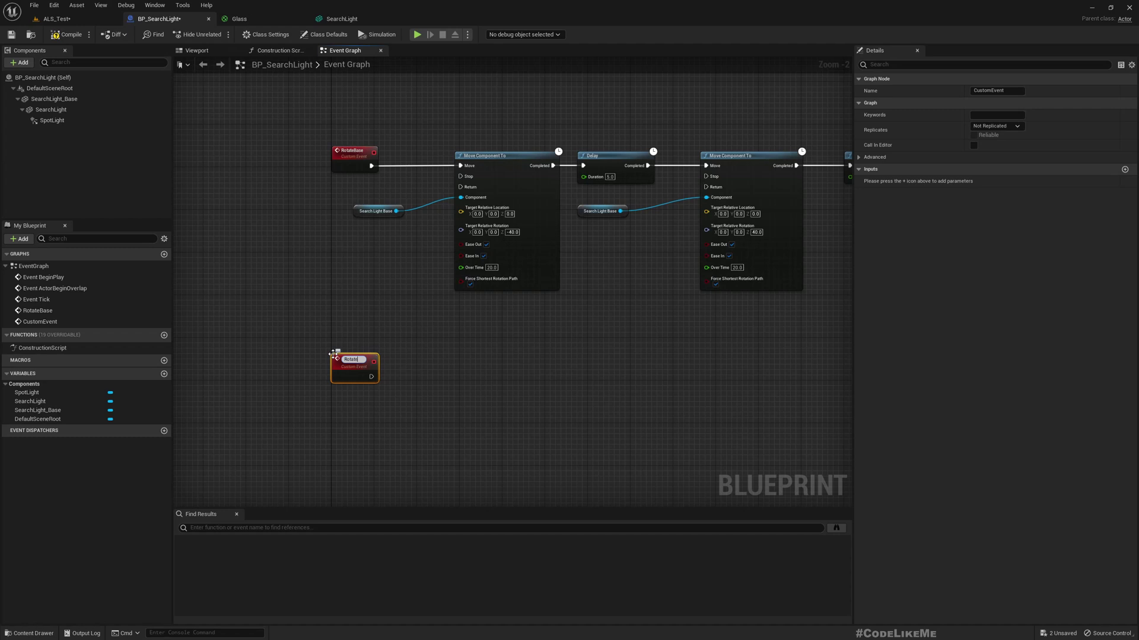
{"action": "type", "text": "RotateLight"}
{"action": "key", "text": "Return"}
{"action": "left_click_drag", "start_coordinate": [333, 354], "coordinate": [334, 381]}
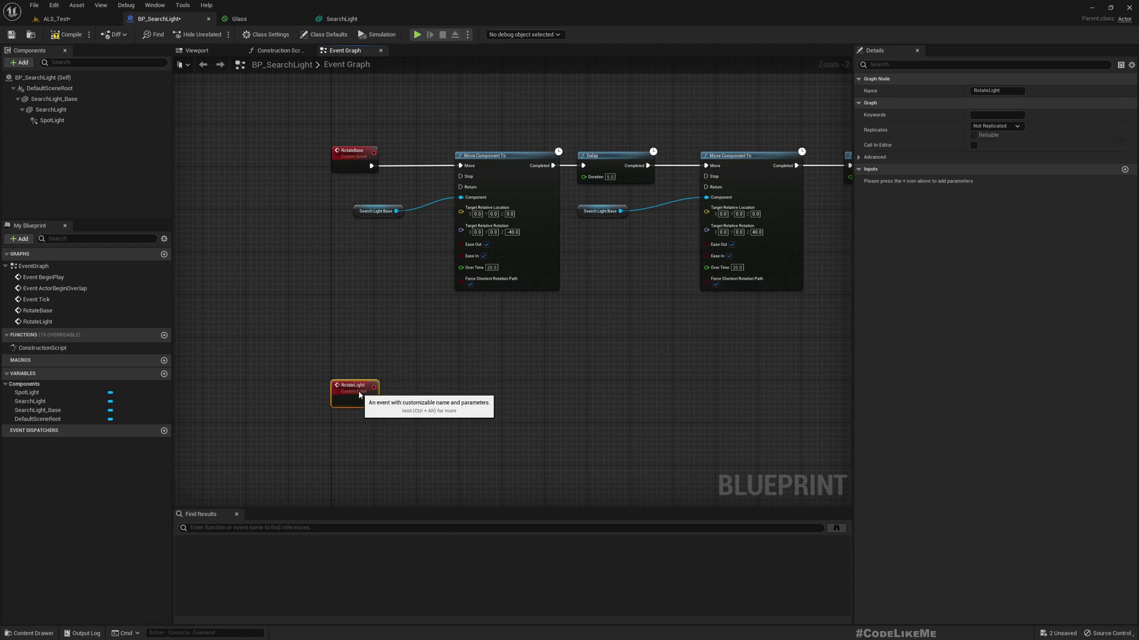
- Duplicate the two Move Component To nodes and their Delays from the RotateBase chain and place the copies beside RotateLight
{"action": "left_click", "coordinate": [51, 110]}
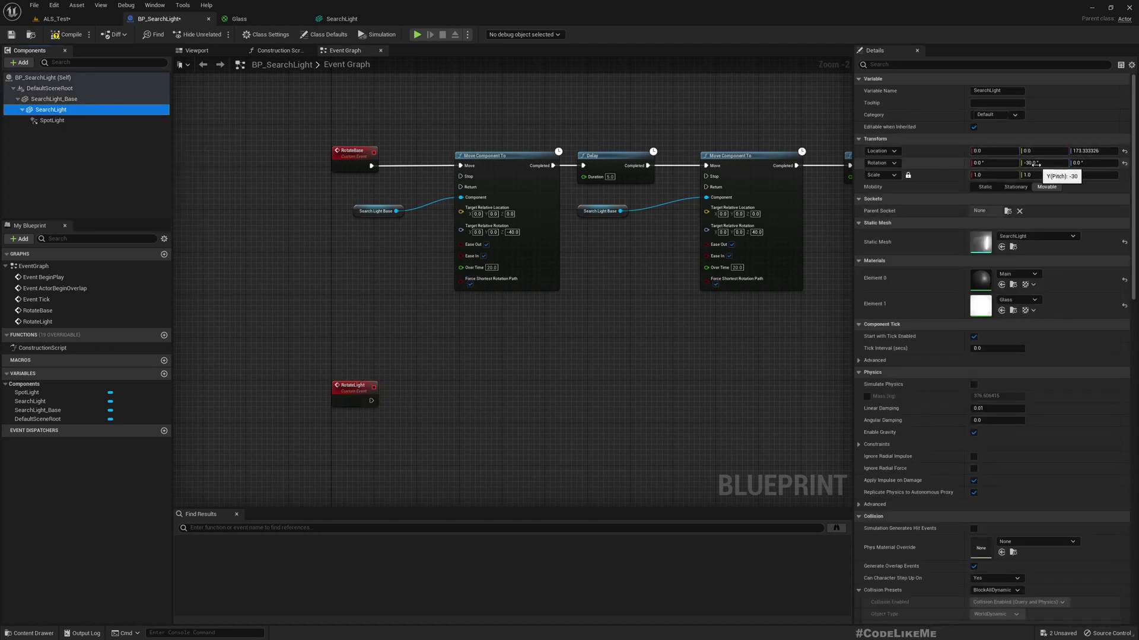
{"action": "right_click_drag", "start_coordinate": [458, 324], "coordinate": [365, 347]}
{"action": "scroll", "coordinate": [364, 346], "scroll_direction": "down", "scroll_amount": 1}
{"action": "scroll", "coordinate": [382, 182], "scroll_direction": "down", "scroll_amount": 2}
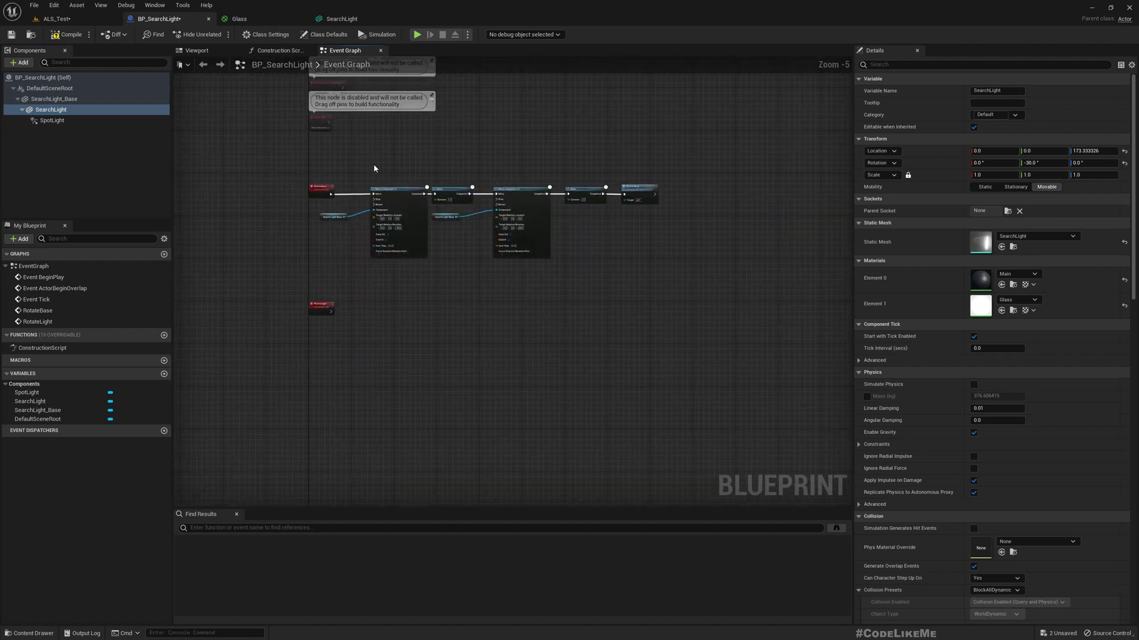
{"action": "left_click_drag", "start_coordinate": [375, 165], "coordinate": [581, 189]}
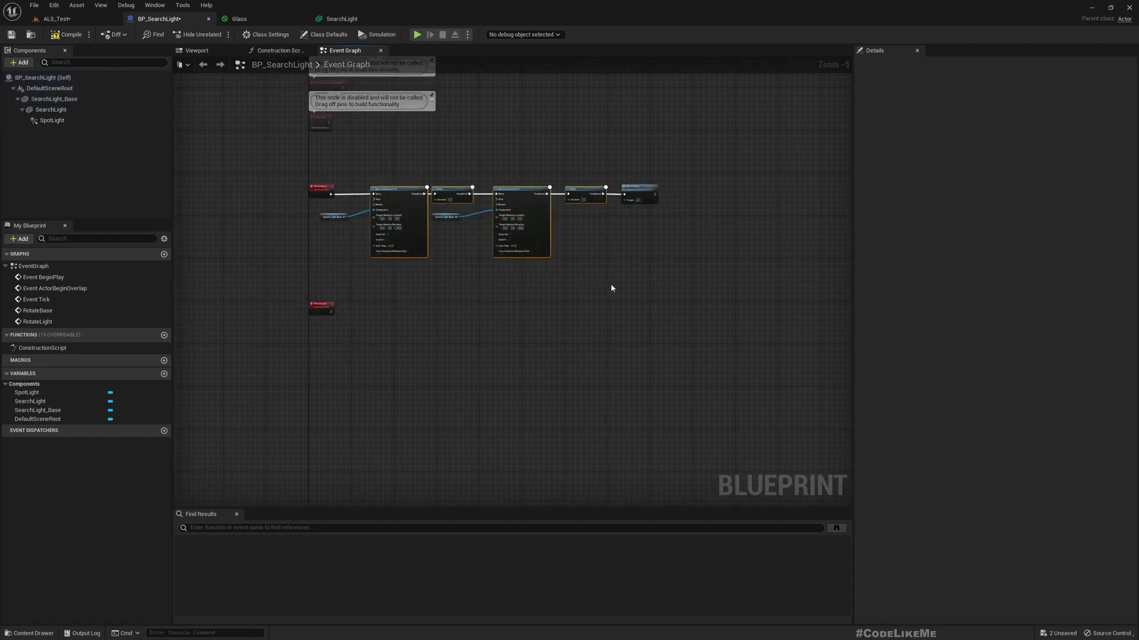
{"action": "key", "text": "ctrl+v"}
{"action": "left_click_drag", "start_coordinate": [482, 297], "coordinate": [418, 319]}
{"action": "scroll", "coordinate": [370, 318], "scroll_direction": "up", "scroll_amount": 5}
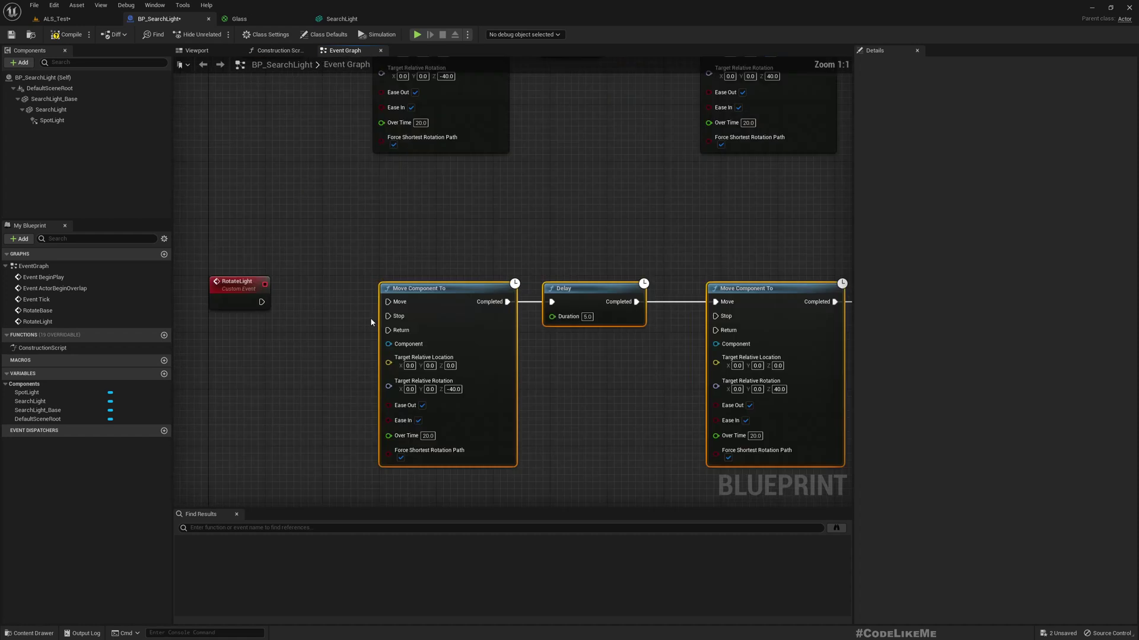
- Connect RotateLight to the first copied Move Component To and feed the SearchLight component into both copied Move Component To nodes
{"action": "left_click_drag", "start_coordinate": [261, 302], "coordinate": [388, 302]}
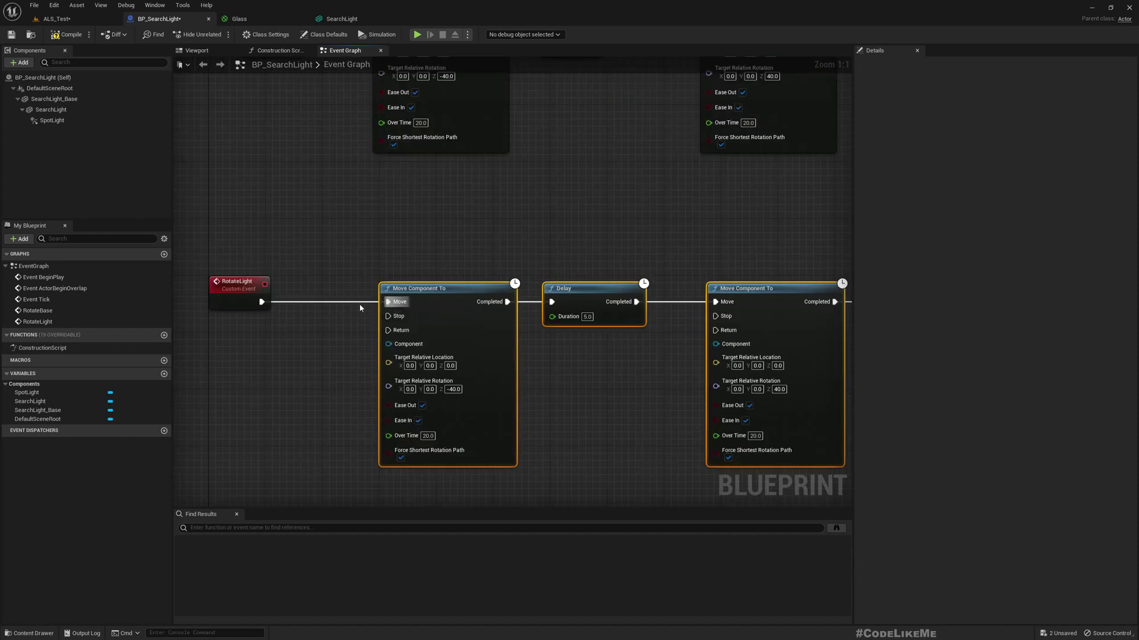
{"action": "left_click_drag", "start_coordinate": [51, 109], "coordinate": [392, 345]}
{"action": "left_click_drag", "start_coordinate": [52, 110], "coordinate": [710, 356]}
- Get the Search Light's Relative Location and feed it into Target Relative Location on both of RotateLight's Move Component To nodes
{"action": "left_click", "coordinate": [57, 110]}
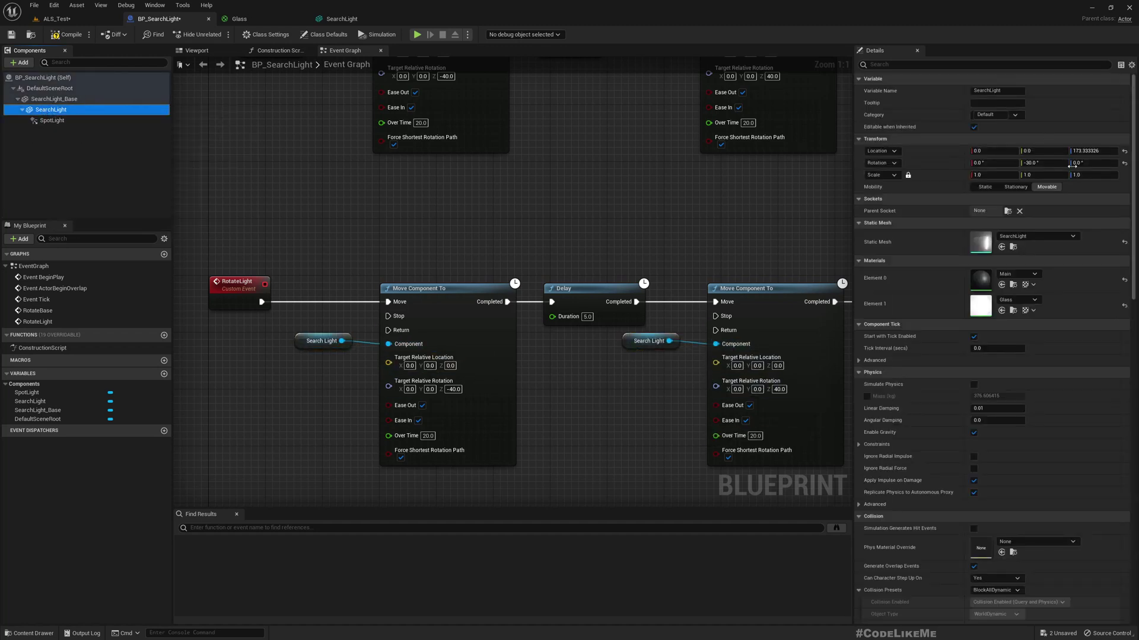
{"action": "left_click", "coordinate": [1104, 152]}
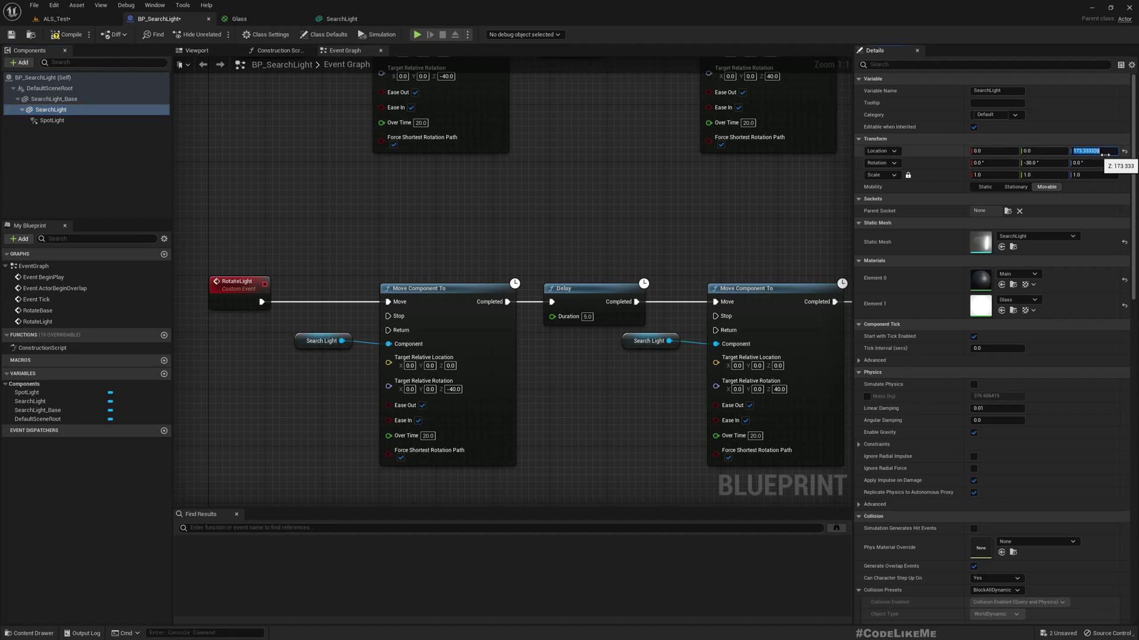
{"action": "left_click_drag", "start_coordinate": [303, 343], "coordinate": [265, 369]}
{"action": "type", "text": "get re"}
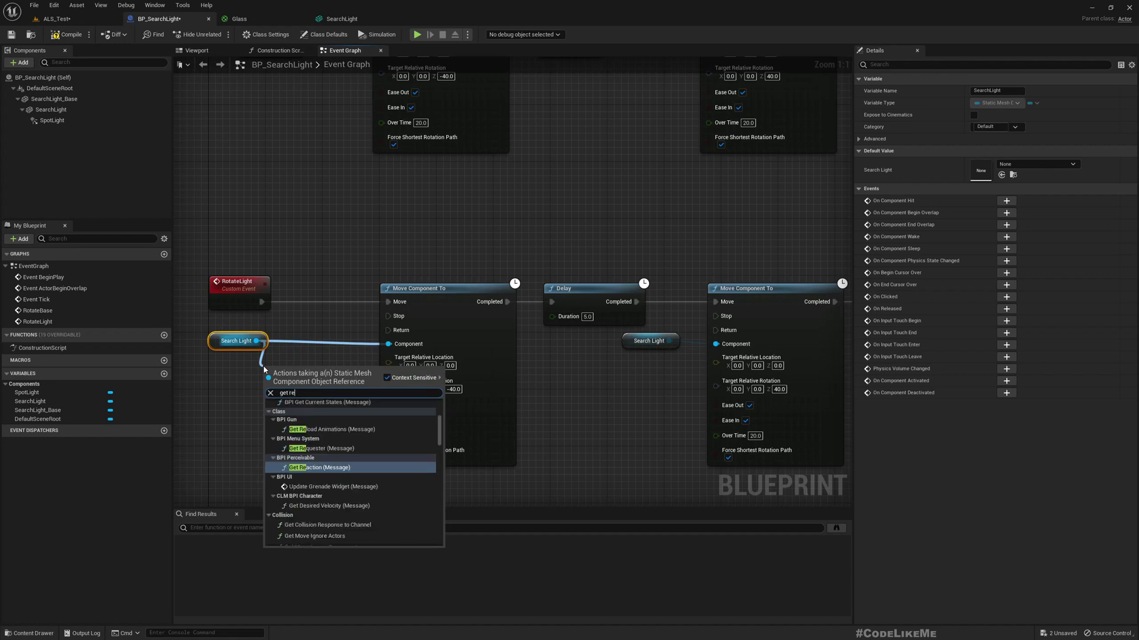
{"action": "type", "text": "altive"}
{"action": "key", "text": "BackSpace"}
{"action": "key", "text": "BackSpace"}
{"action": "key", "text": "BackSpace"}
{"action": "key", "text": "BackSpace"}
{"action": "key", "text": "BackSpace"}
{"action": "type", "text": "lative"}
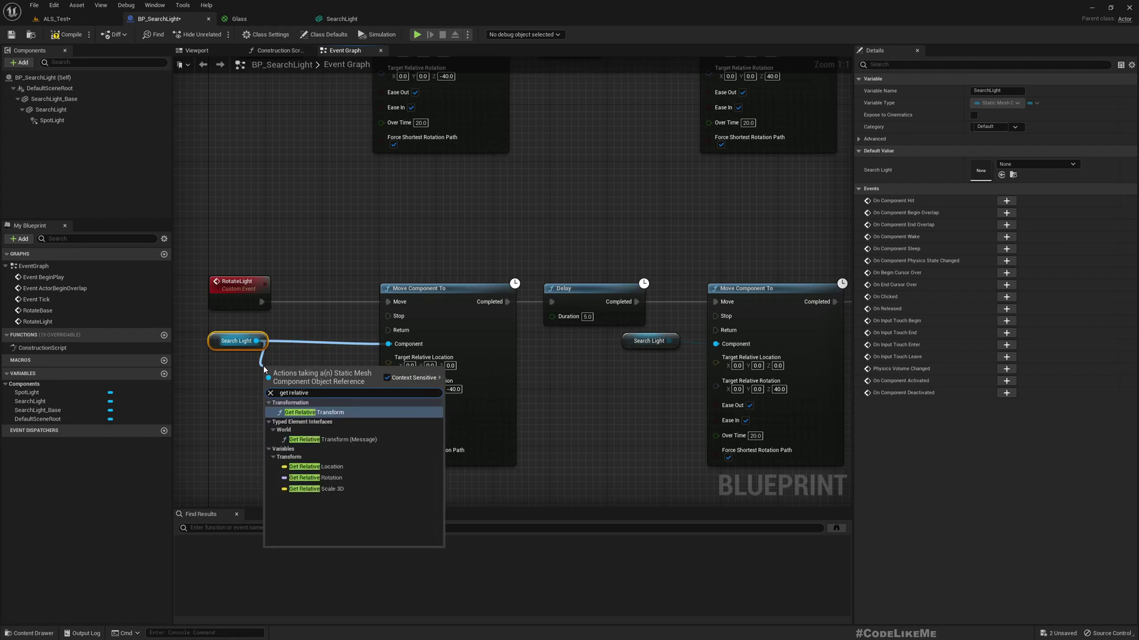
{"action": "key", "text": "Down"}
{"action": "key", "text": "Down"}
{"action": "key", "text": "Down"}
{"action": "key", "text": "Up"}
{"action": "key", "text": "Return"}
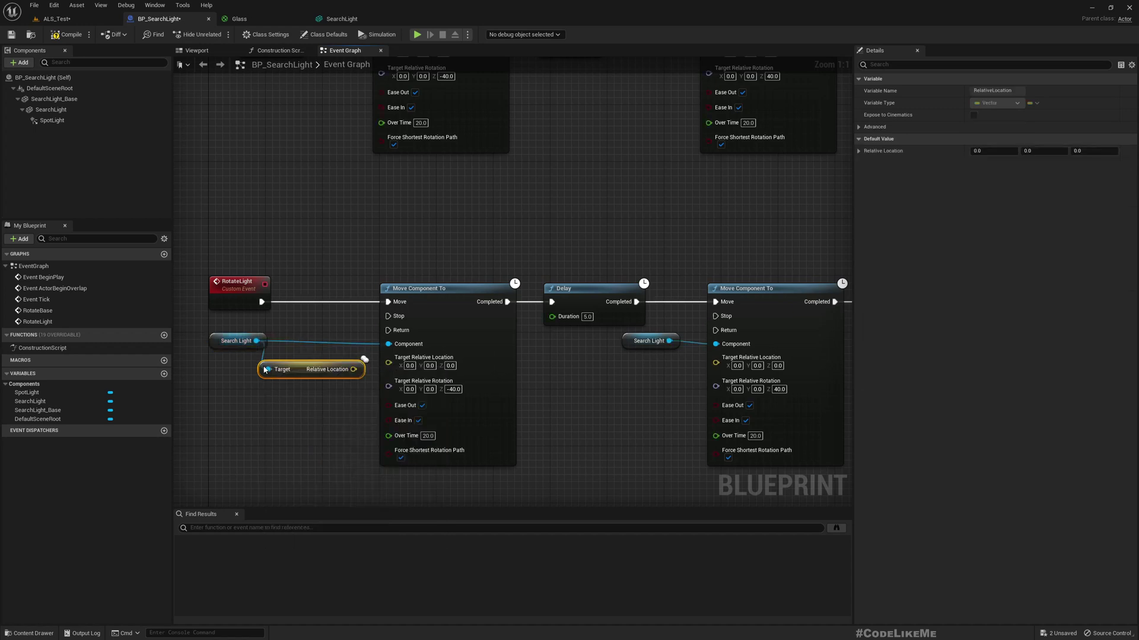
{"action": "left_click_drag", "start_coordinate": [354, 370], "coordinate": [717, 357]}
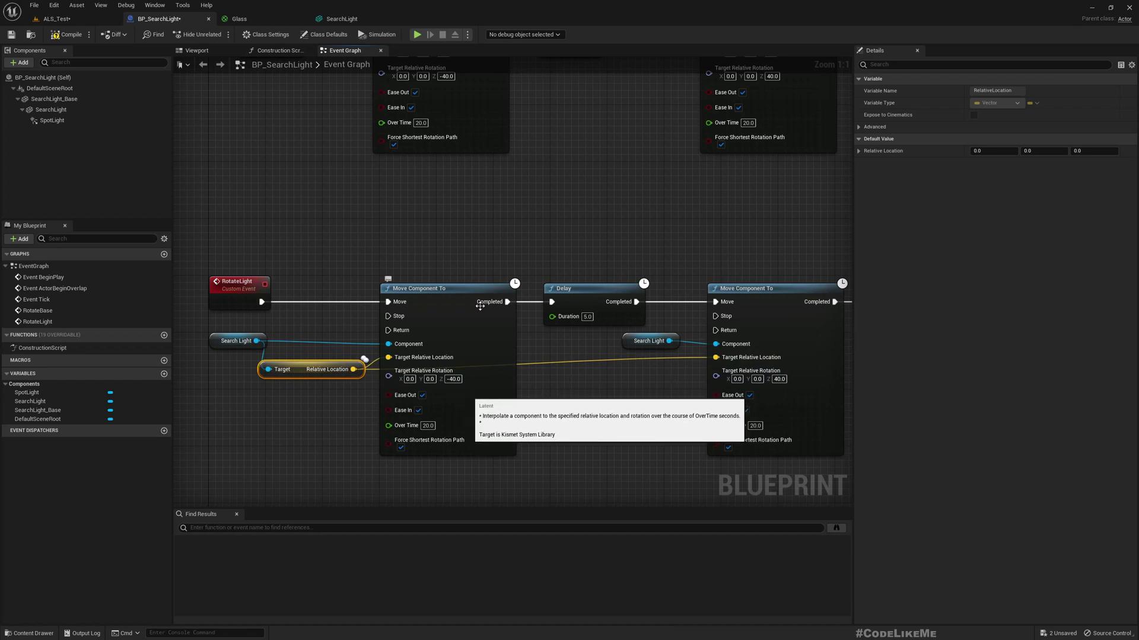
- Set Target Relative Rotation Z to -35 and 25 on RotateLight's first and second Move Component To nodes, and compile
{"action": "left_click", "coordinate": [50, 110]}
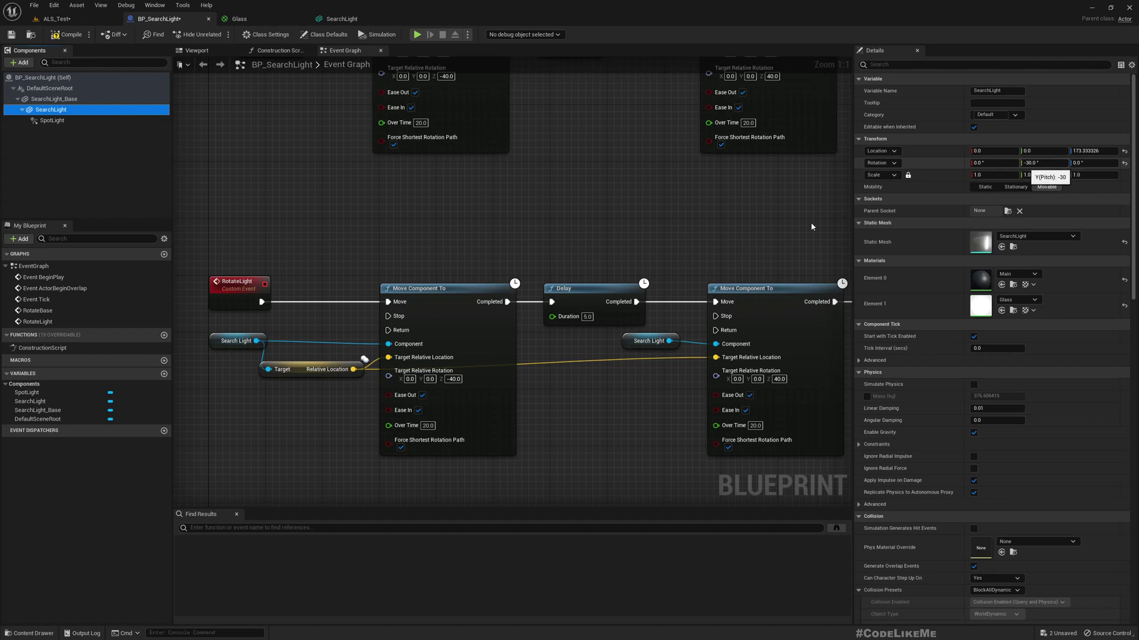
{"action": "left_click", "coordinate": [453, 378]}
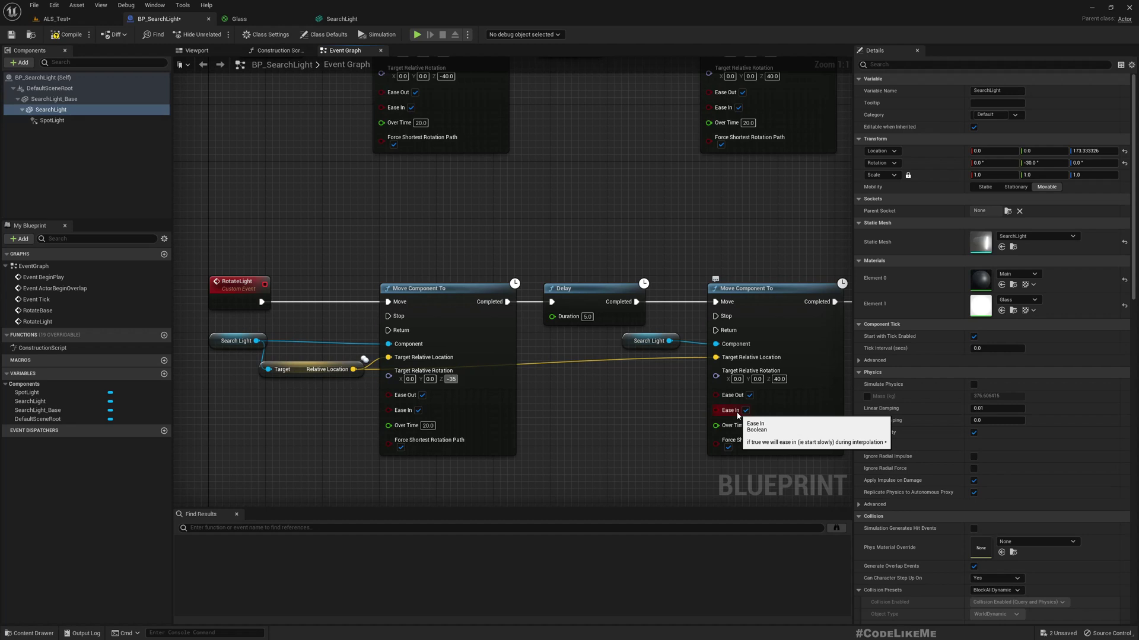
{"action": "left_click", "coordinate": [779, 379]}
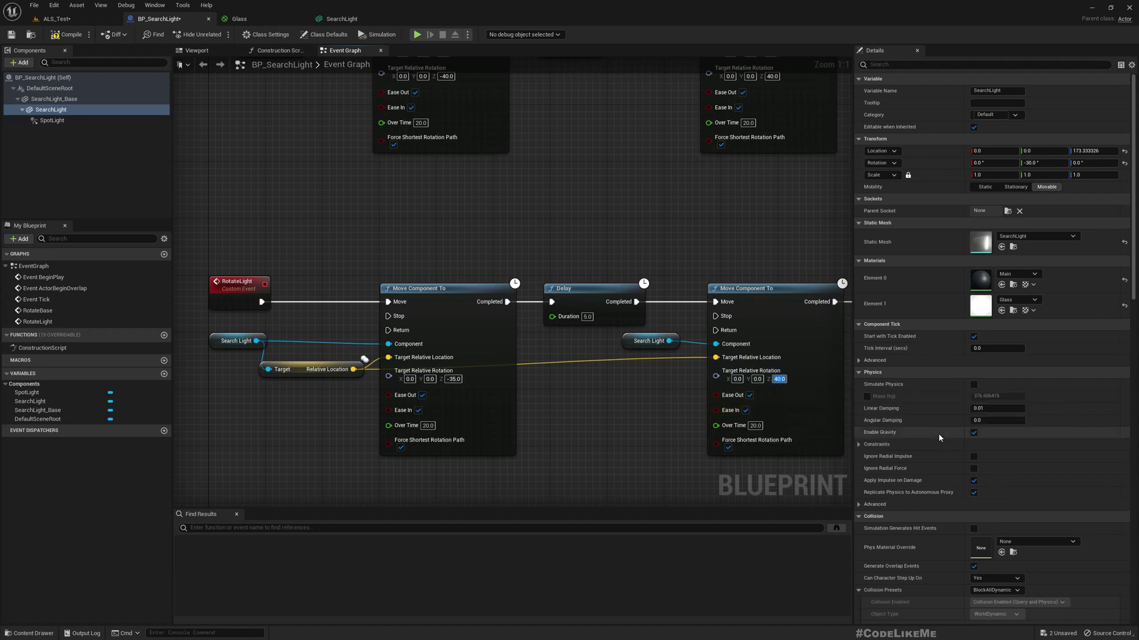
{"action": "type", "text": "25"}
{"action": "key", "text": "Return"}
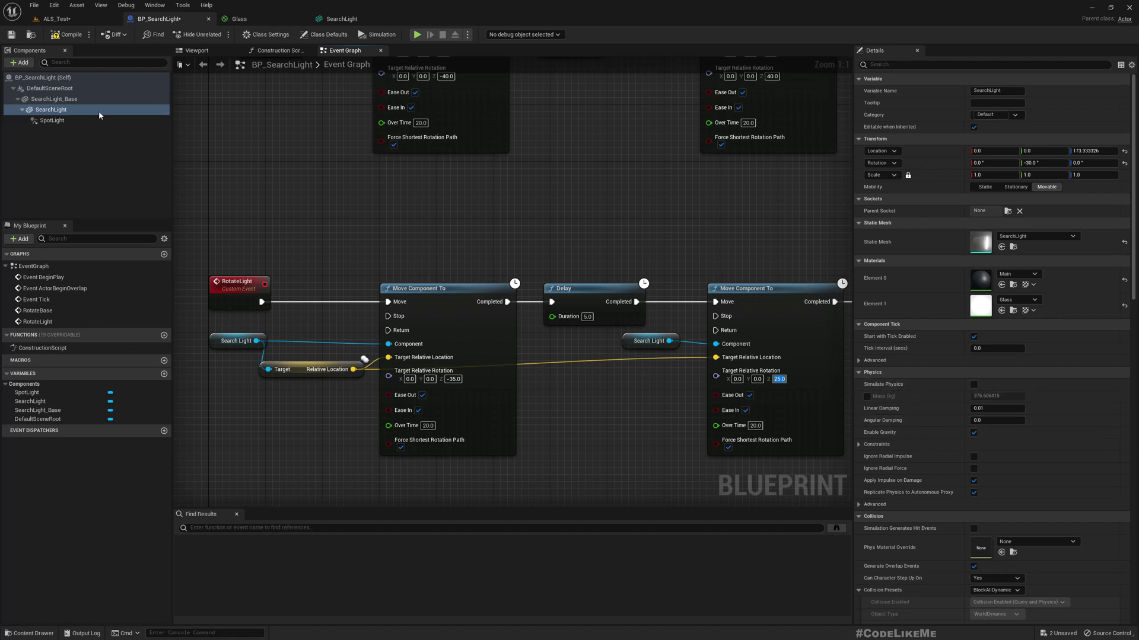
{"action": "left_click", "coordinate": [69, 35]}
- Add a Rotate Light call after the last Delay of the RotateLight chain so that the rotation loops
{"action": "right_click_drag", "start_coordinate": [580, 447], "coordinate": [364, 429]}
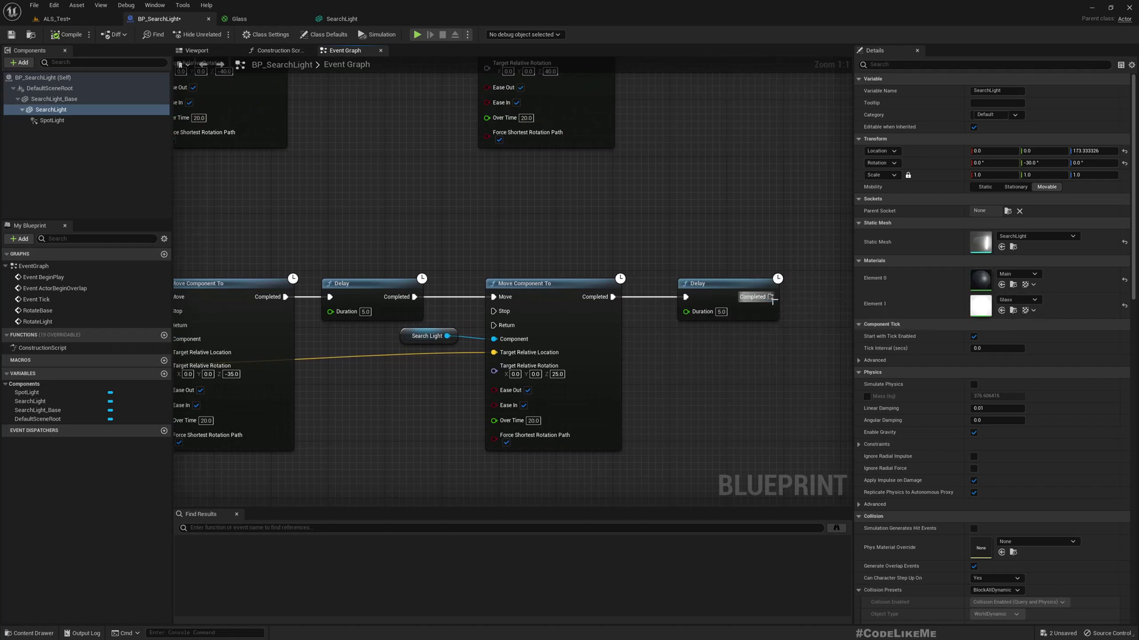
{"action": "left_click_drag", "start_coordinate": [771, 297], "coordinate": [815, 296]}
{"action": "type", "text": "rotae"}
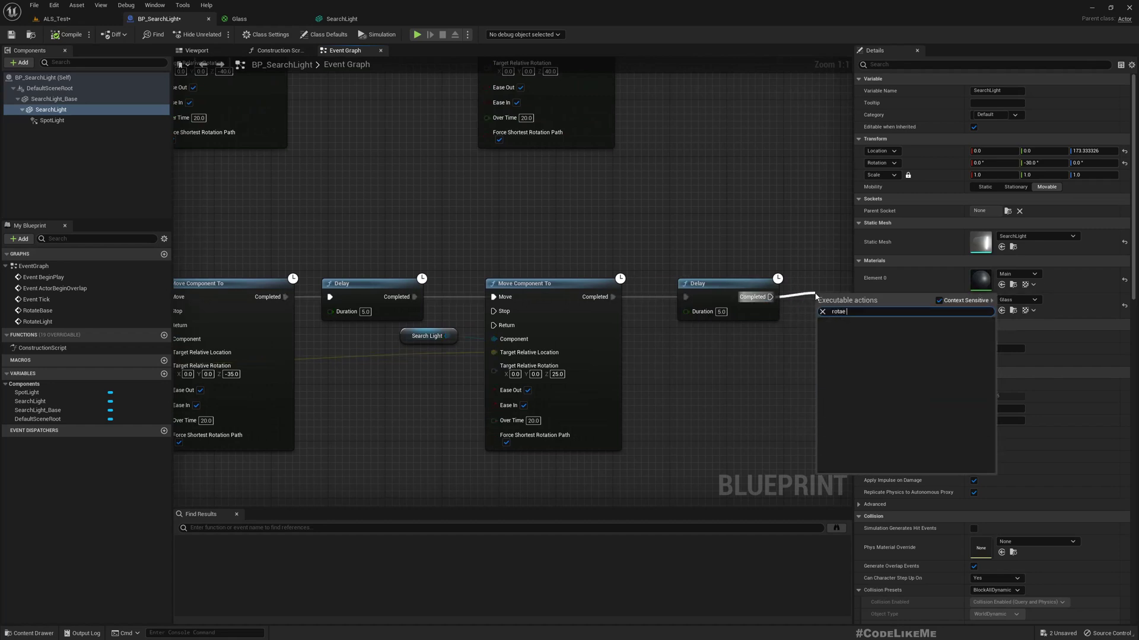
{"action": "key", "text": "BackSpace"}
{"action": "type", "text": "te"}
{"action": "key", "text": "Down"}
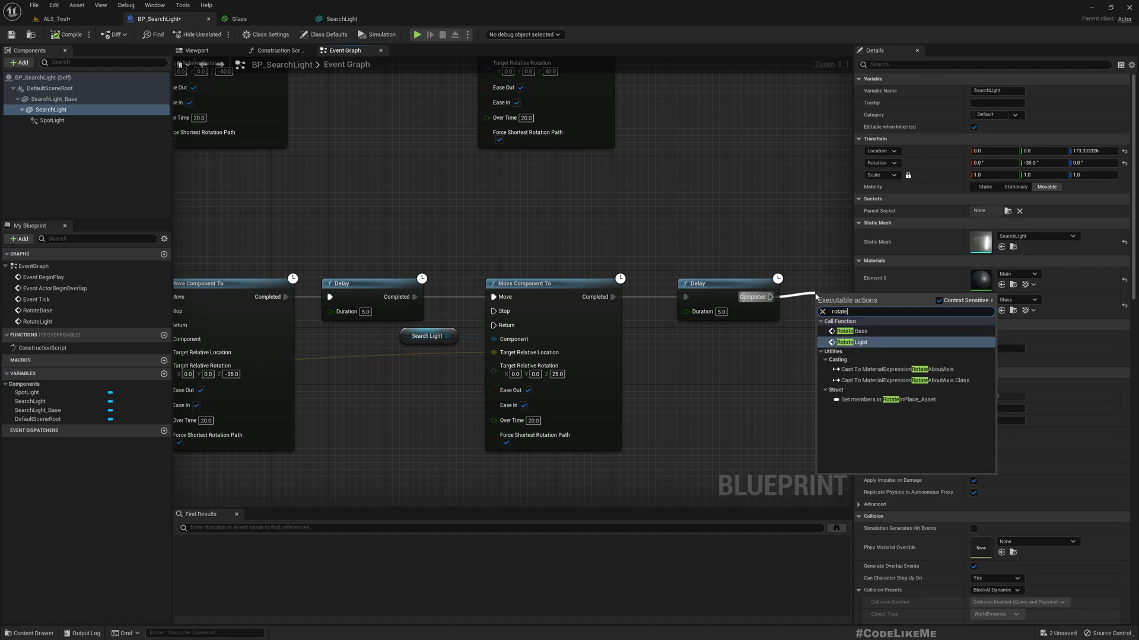
{"action": "key", "text": "Return"}
- Set Over Time to 15 on both Move Component To nodes in the RotateBase chain
{"action": "right_click_drag", "start_coordinate": [712, 412], "coordinate": [566, 450]}
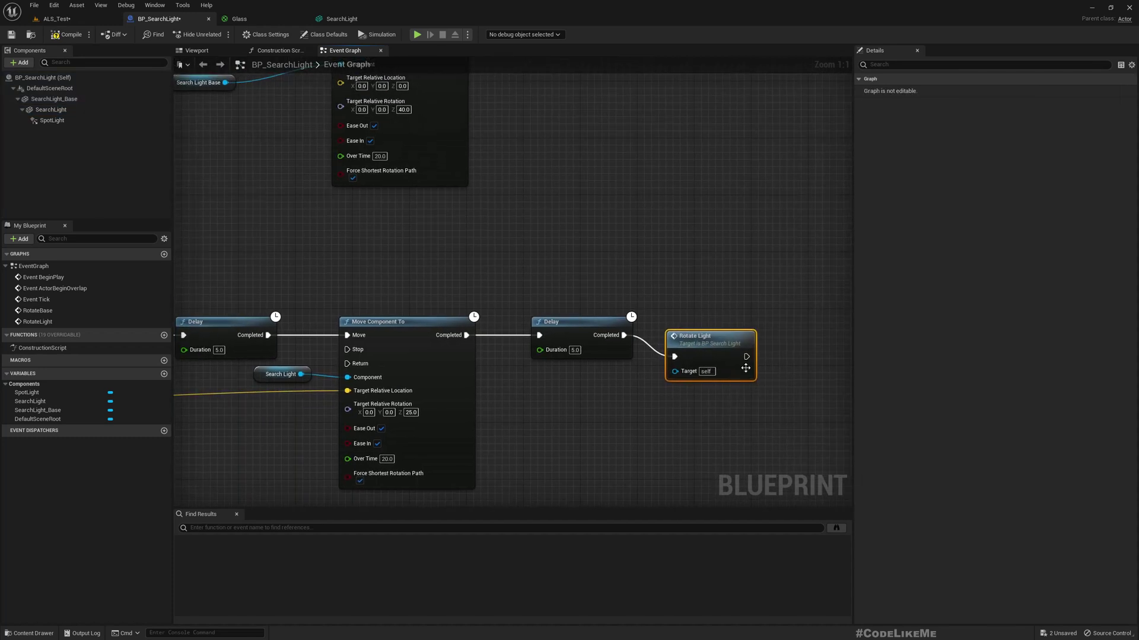
{"action": "right_click_drag", "start_coordinate": [247, 413], "coordinate": [549, 472]}
{"action": "left_click", "coordinate": [354, 214]}
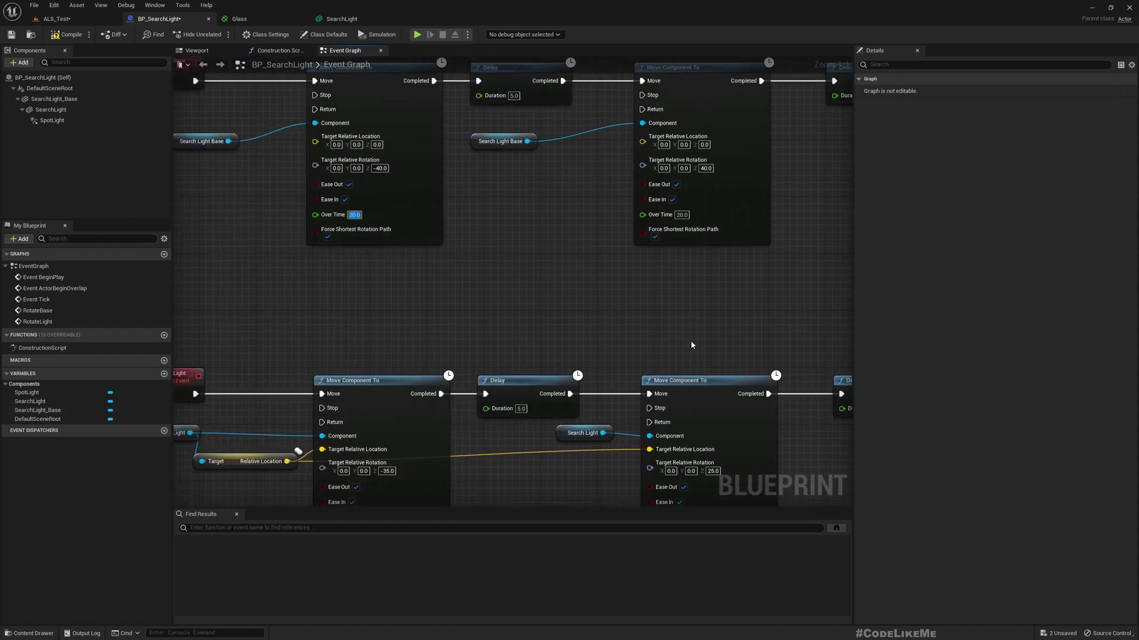
{"action": "type", "text": "15"}
{"action": "left_click", "coordinate": [682, 215]}
{"action": "right_click_drag", "start_coordinate": [333, 333], "coordinate": [352, 230]}
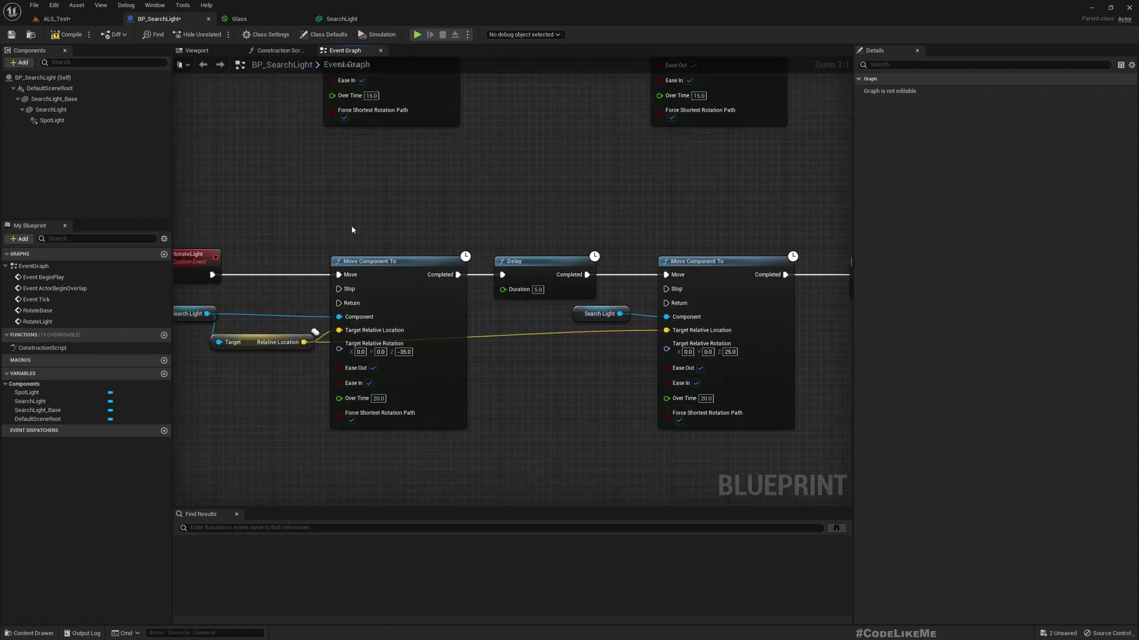
- Set Over Time to 15 on both Move Component To nodes in the RotateLight chain and compile the blueprint
{"action": "left_click", "coordinate": [378, 399]}
{"action": "type", "text": "15"}
{"action": "right_click_drag", "start_coordinate": [553, 444], "coordinate": [453, 431]}
{"action": "left_click", "coordinate": [602, 385]}
{"action": "type", "text": "15"}
{"action": "key", "text": "Return"}
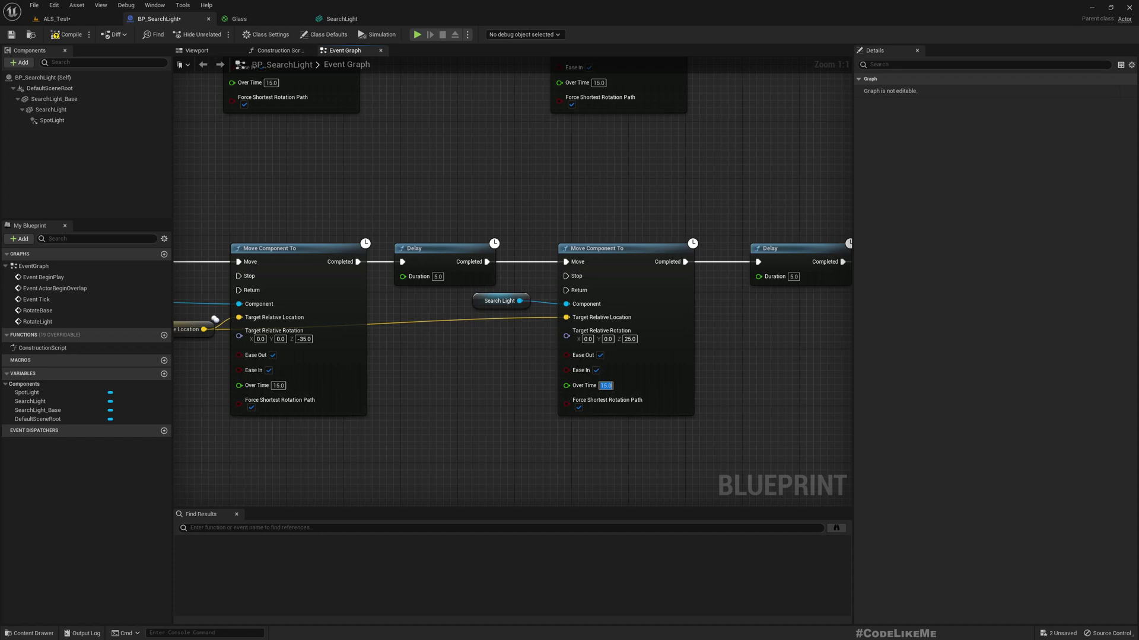
{"action": "left_click", "coordinate": [66, 35]}
- In the ALS_Test level, select the watchtower and its searchlight together and reposition them
{"action": "left_click", "coordinate": [57, 18]}
{"action": "right_click_drag", "start_coordinate": [549, 234], "coordinate": [631, 266]}
{"action": "left_click", "coordinate": [627, 252]}
{"action": "left_click", "coordinate": [679, 277], "text": "ctrl"}
{"action": "left_click_drag", "start_coordinate": [606, 239], "coordinate": [588, 216]}
{"action": "right_click_drag", "start_coordinate": [574, 262], "coordinate": [563, 296]}
{"action": "right_click_drag", "start_coordinate": [617, 255], "coordinate": [560, 272]}
- Play the level, move the character toward the watchtower, watch the searchlight sweep in full screen, and end the play session
{"action": "key", "text": "alt+p"}
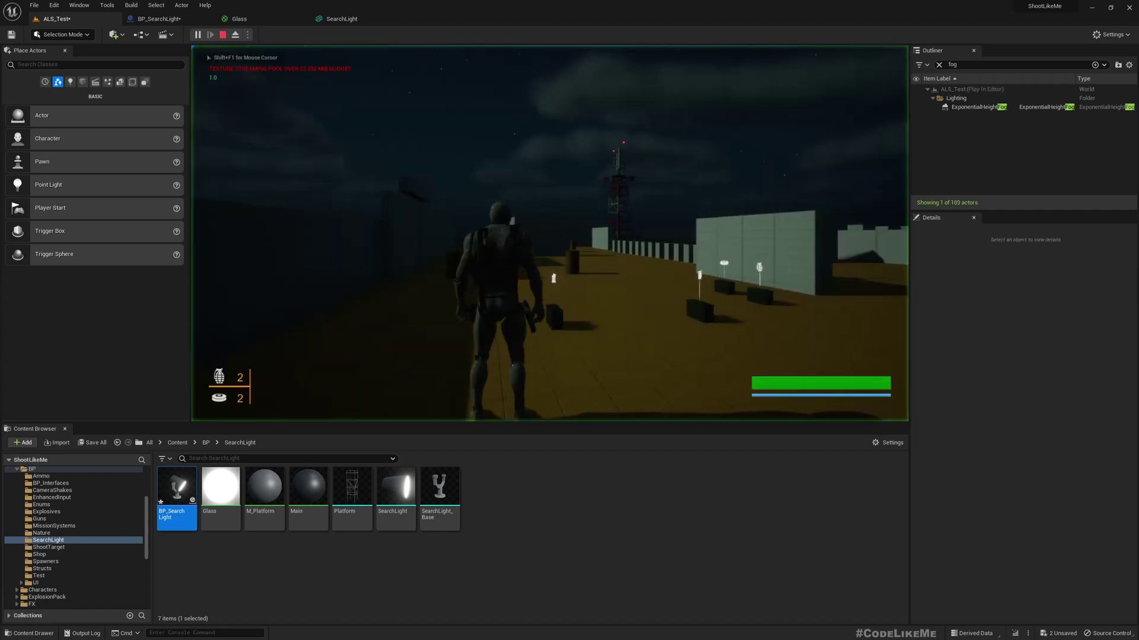
{"action": "key", "text": "w"}
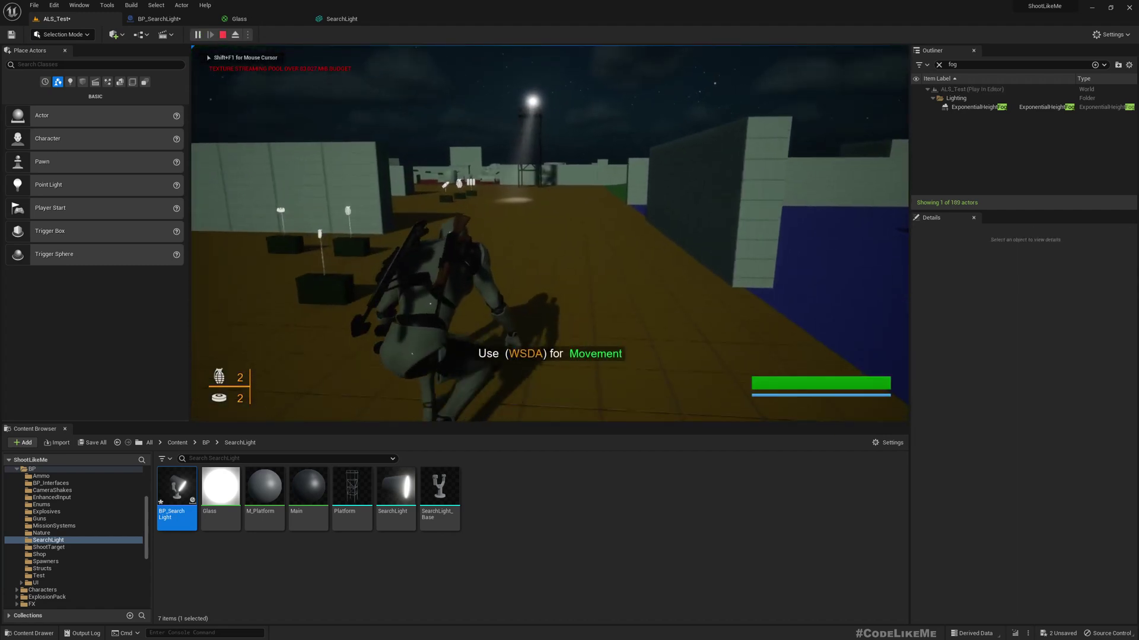
{"action": "key", "text": "w"}
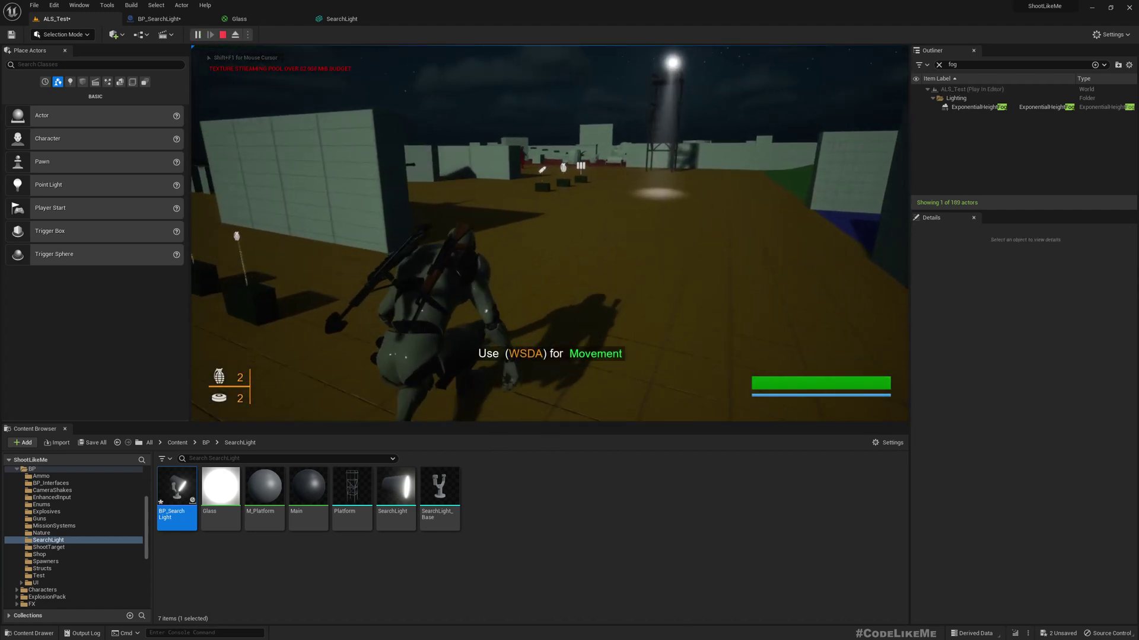
{"action": "key", "text": "w"}
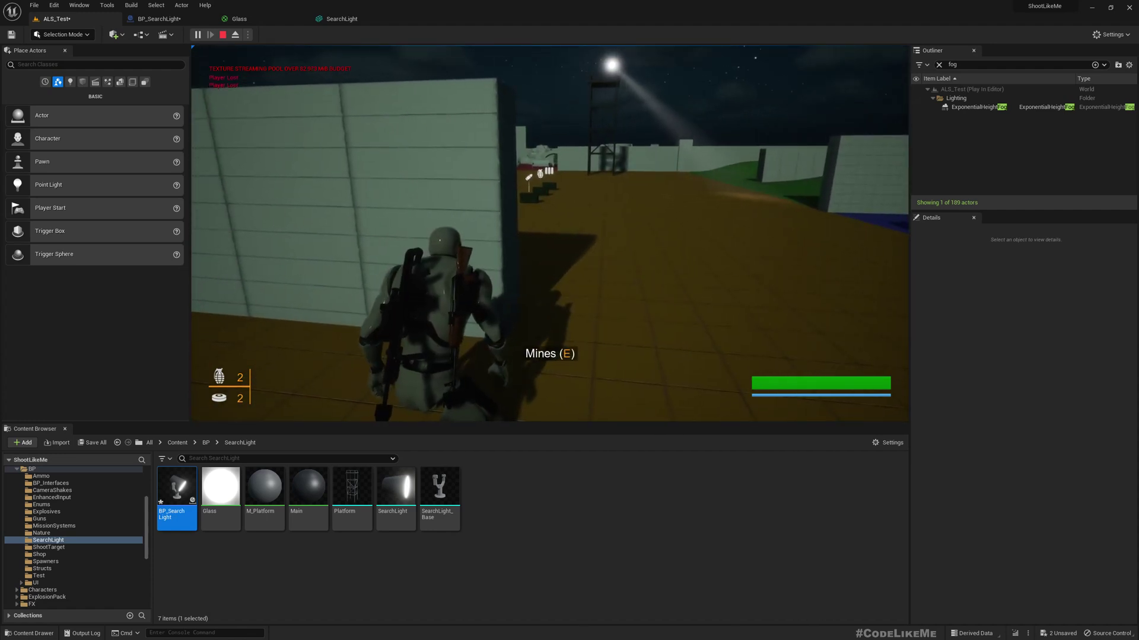
{"action": "key", "text": "F11"}
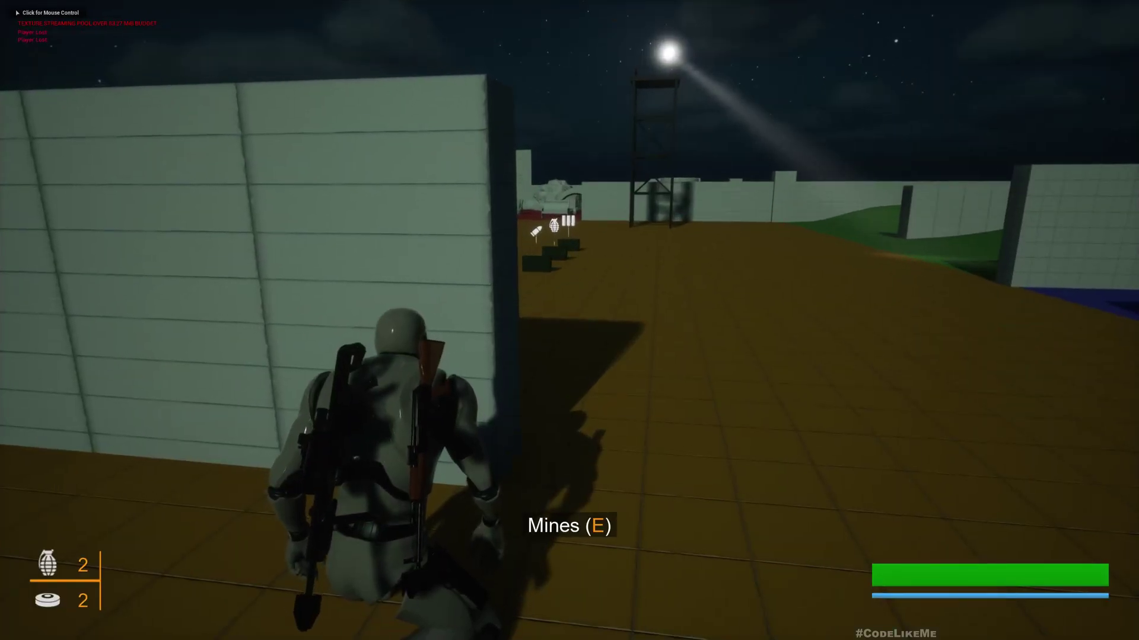
{"action": "key", "text": "w"}
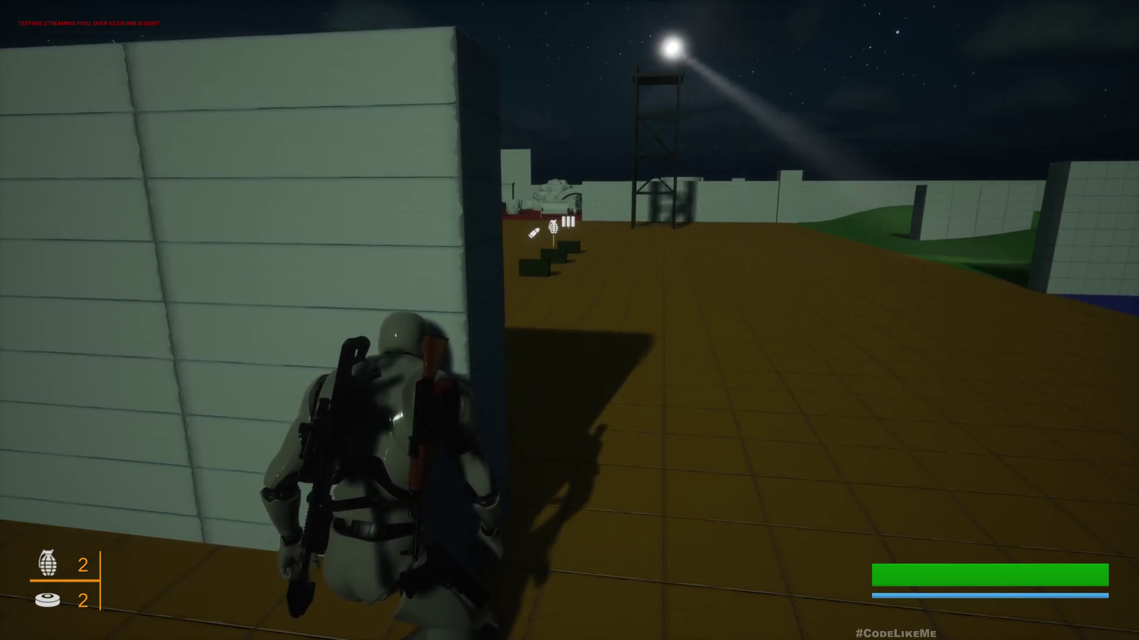
{"action": "key", "text": "Escape"}
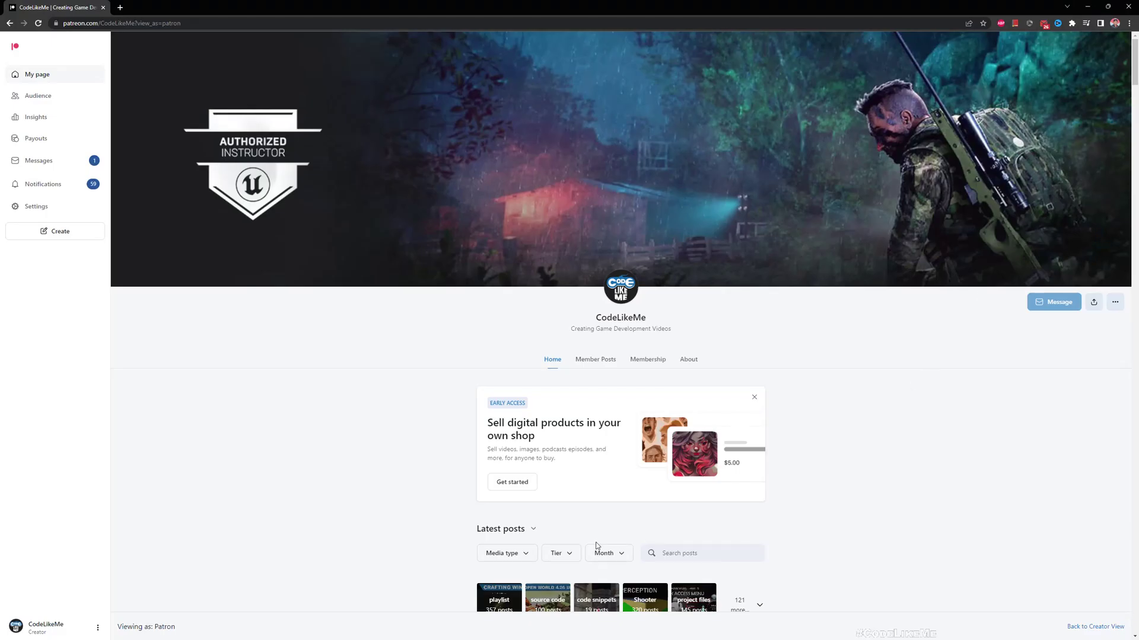
- Switch to the CodeLikeMe Patreon page in the browser and look through its latest posts
{"action": "scroll", "coordinate": [635, 615], "scroll_direction": "down", "scroll_amount": 12}
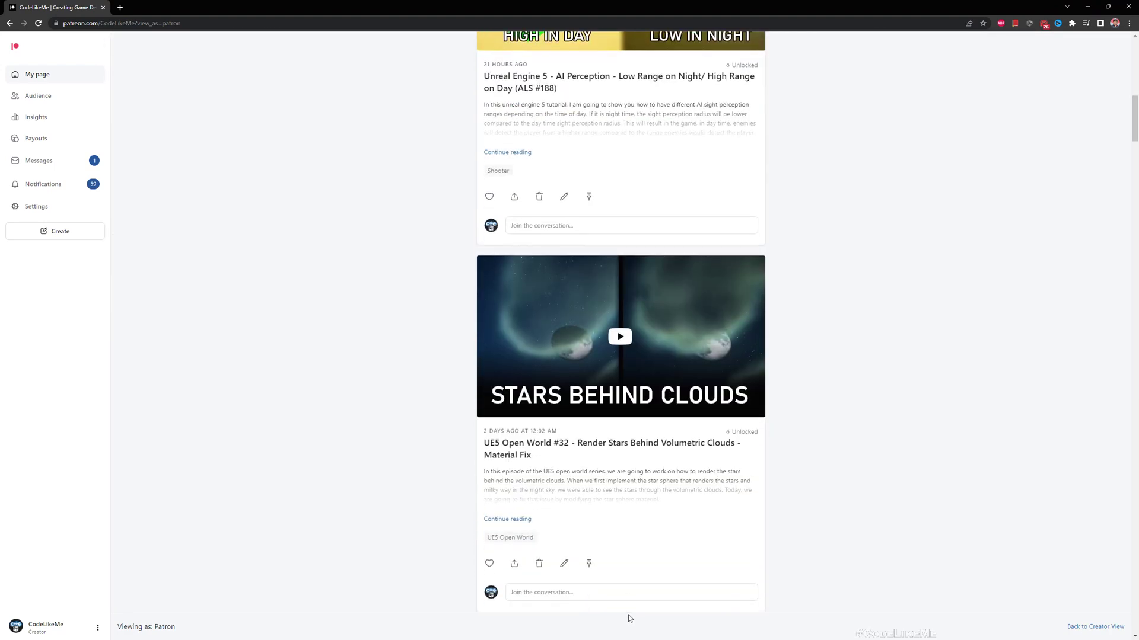
{"action": "scroll", "coordinate": [628, 617], "scroll_direction": "down", "scroll_amount": 15}
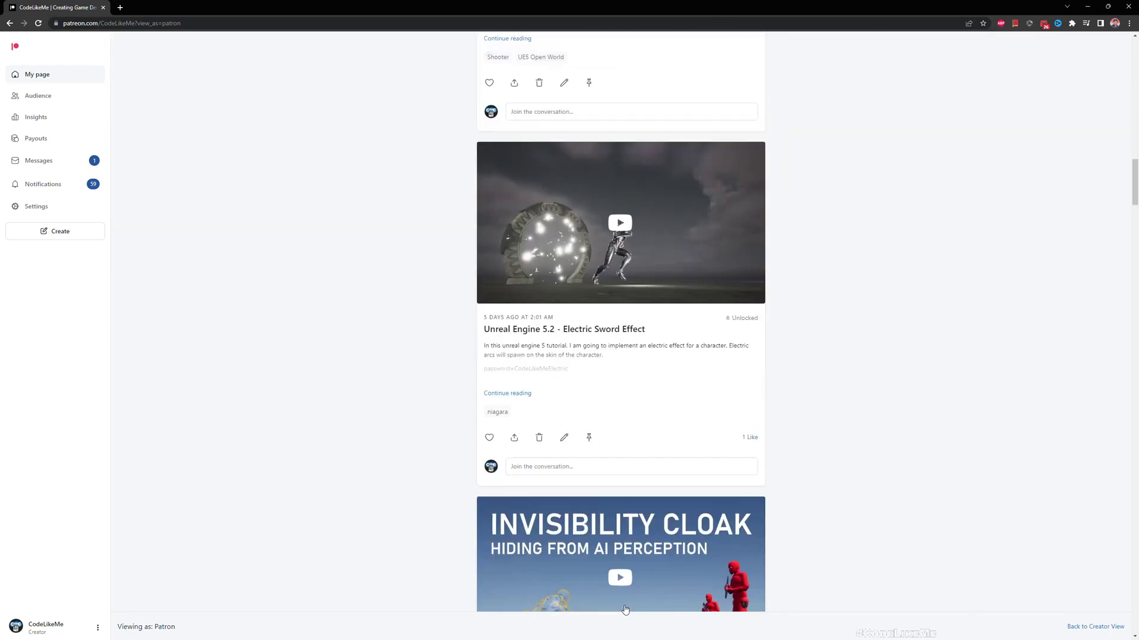
{"action": "scroll", "coordinate": [625, 610], "scroll_direction": "down", "scroll_amount": 15}
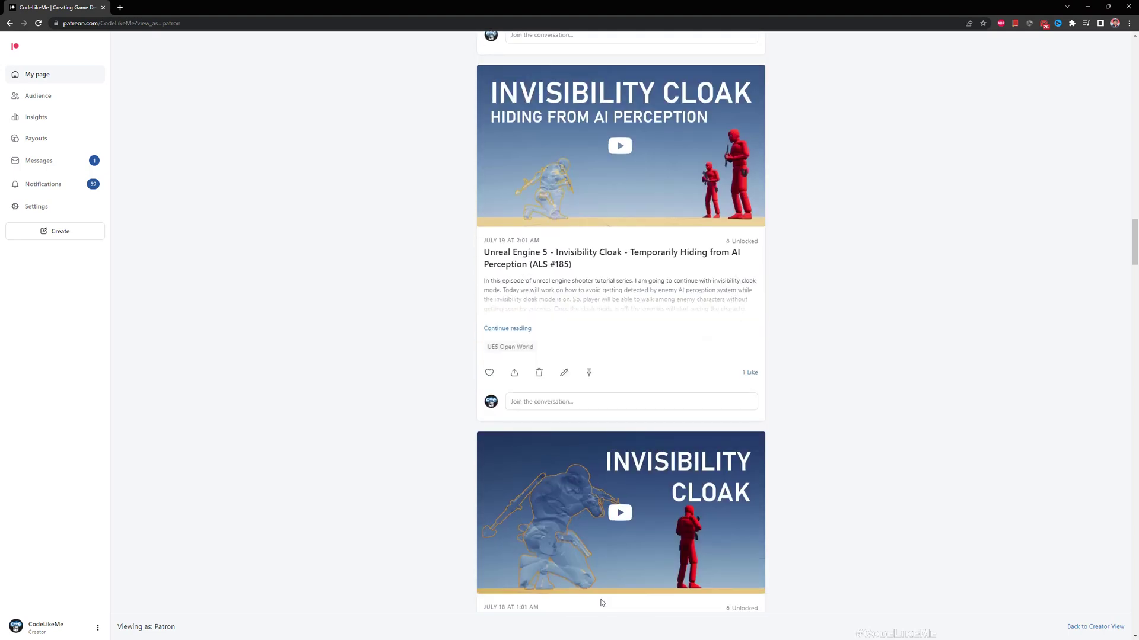
{"action": "scroll", "coordinate": [603, 601], "scroll_direction": "down", "scroll_amount": 15}
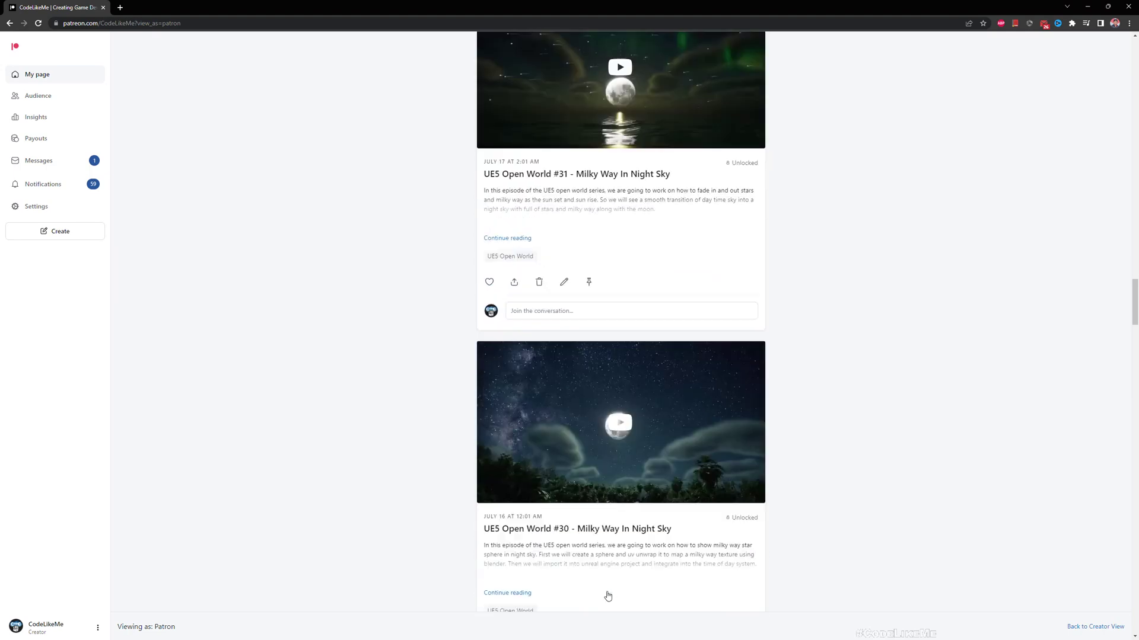
{"action": "scroll", "coordinate": [608, 596], "scroll_direction": "down", "scroll_amount": 10}
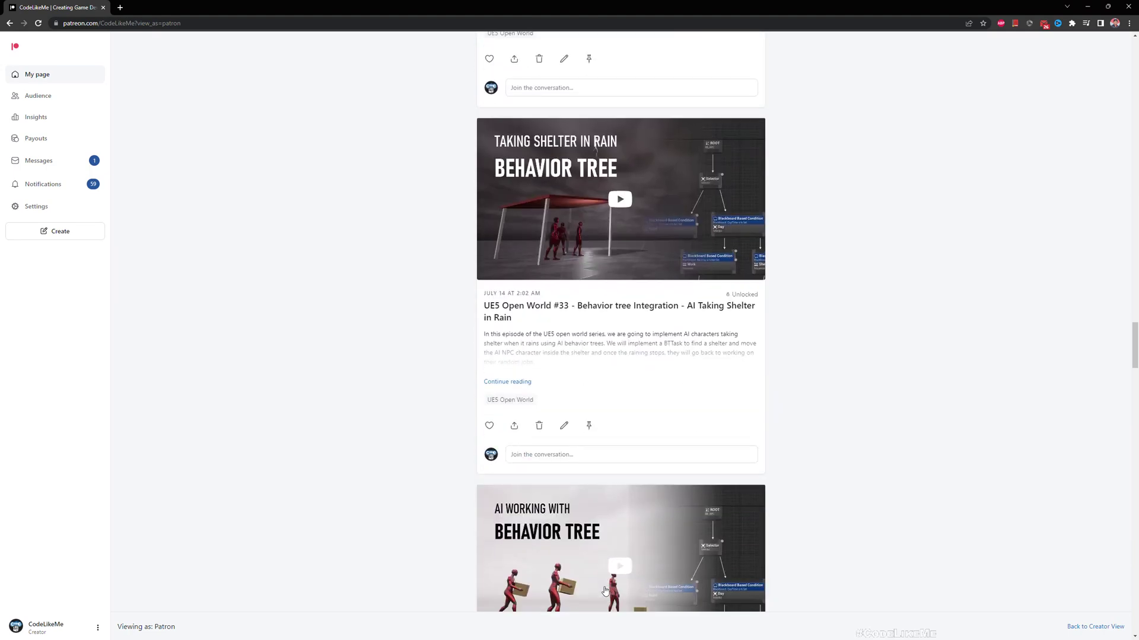
{"action": "scroll", "coordinate": [604, 591], "scroll_direction": "down", "scroll_amount": 10}
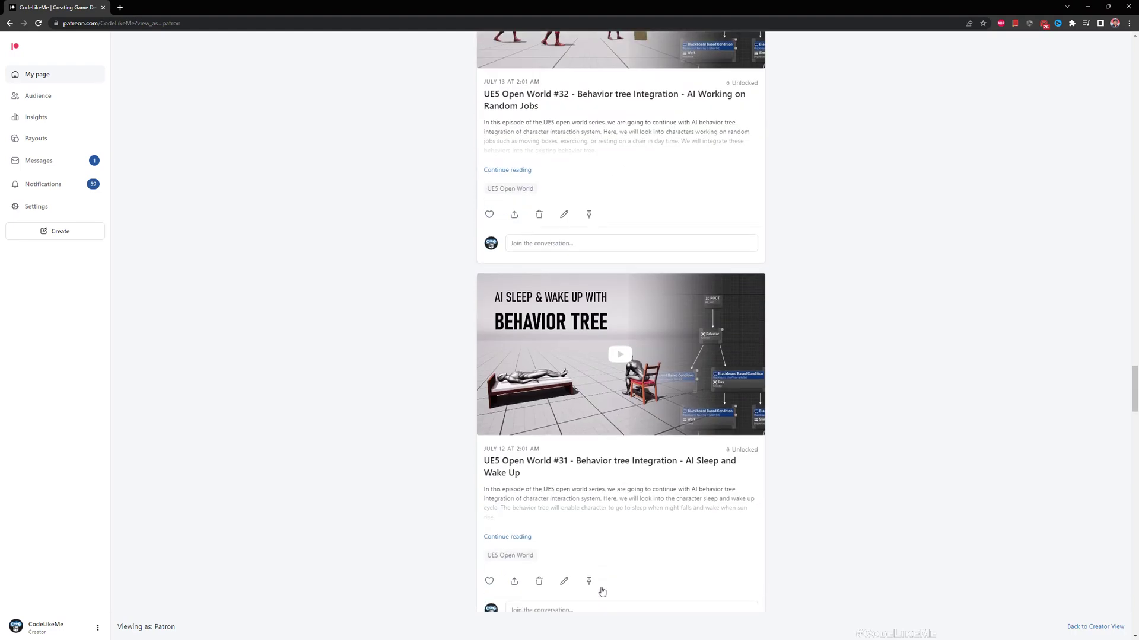
{"action": "scroll", "coordinate": [600, 590], "scroll_direction": "down", "scroll_amount": 13}
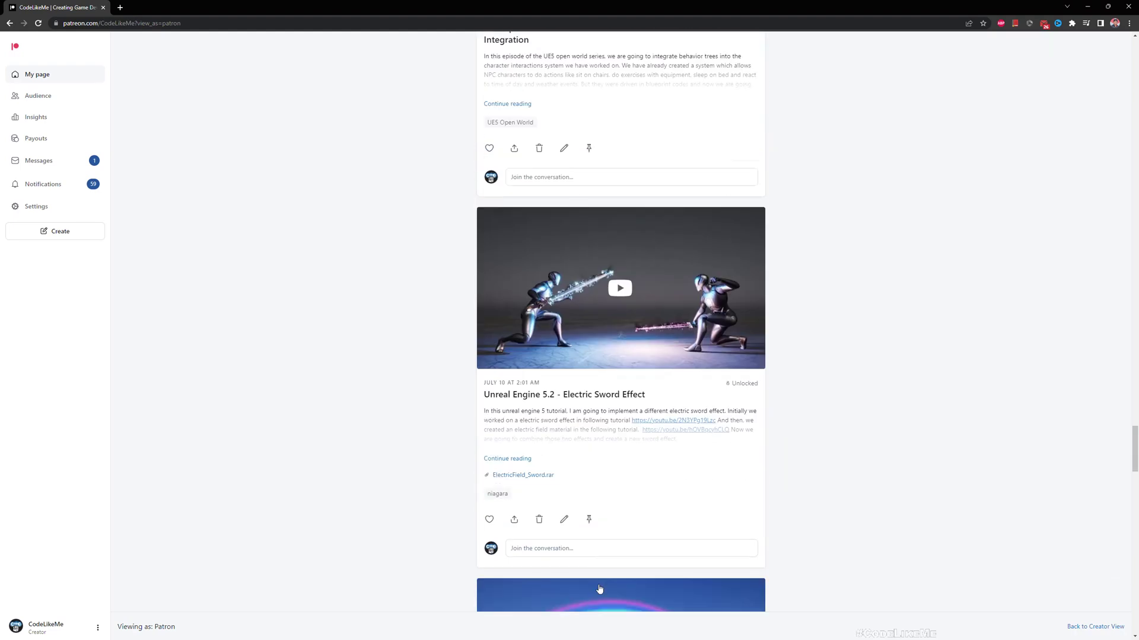
{"action": "scroll", "coordinate": [599, 589], "scroll_direction": "down", "scroll_amount": 16}
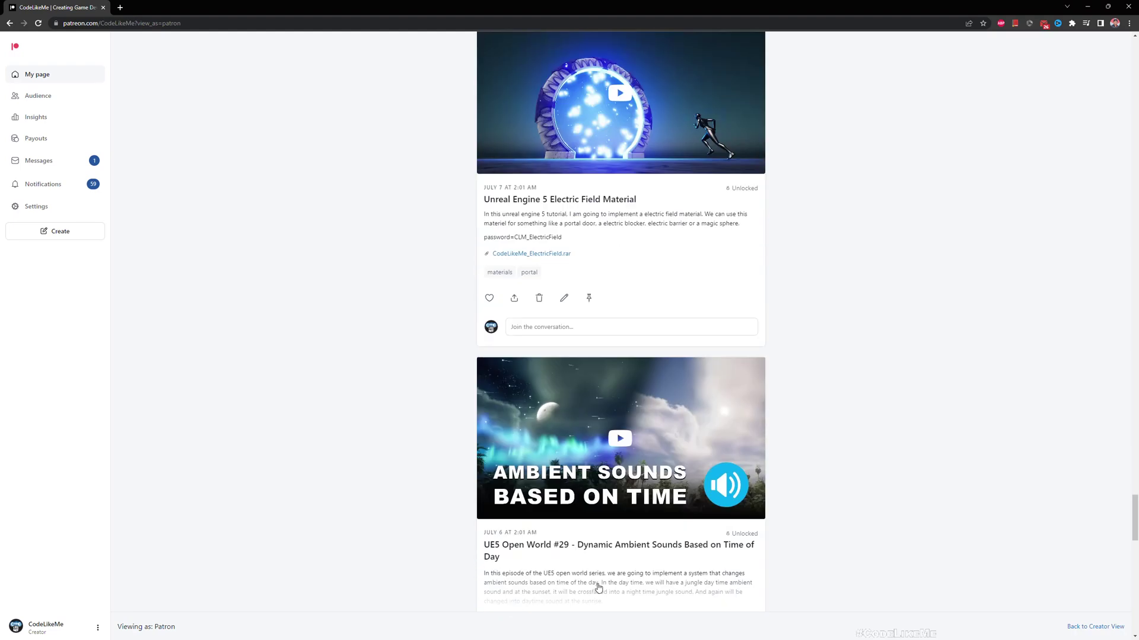